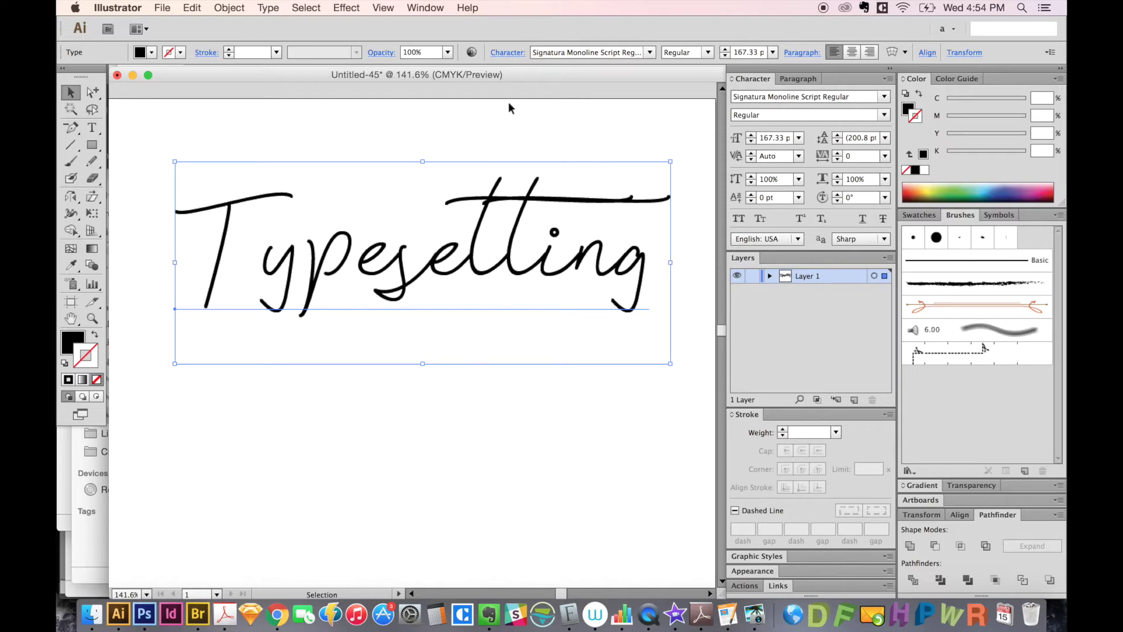
- Show the OpenType panel from the Window > Type menu and dock it with the Character panel group
{"action": "left_click", "coordinate": [425, 7]}
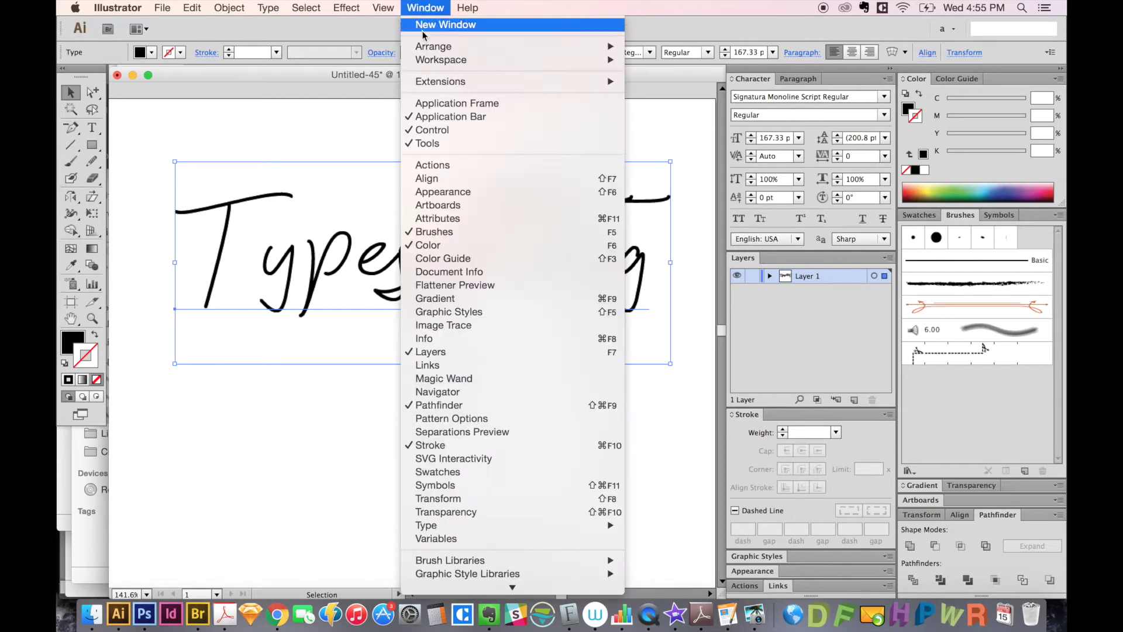
{"action": "mouse_move", "coordinate": [509, 525]}
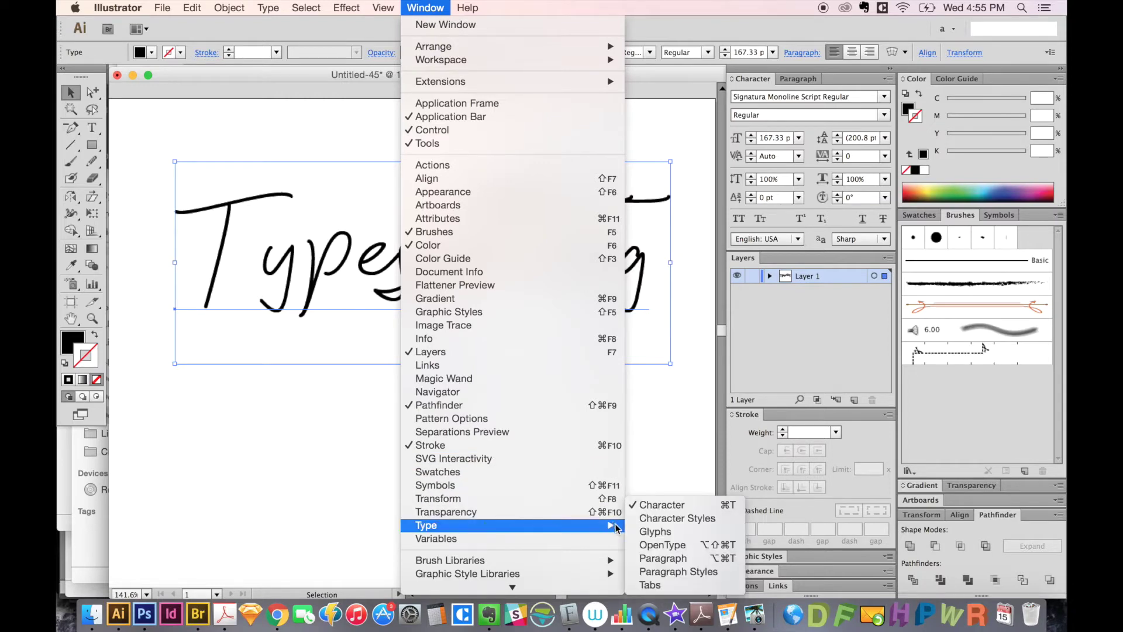
{"action": "left_click", "coordinate": [664, 558]}
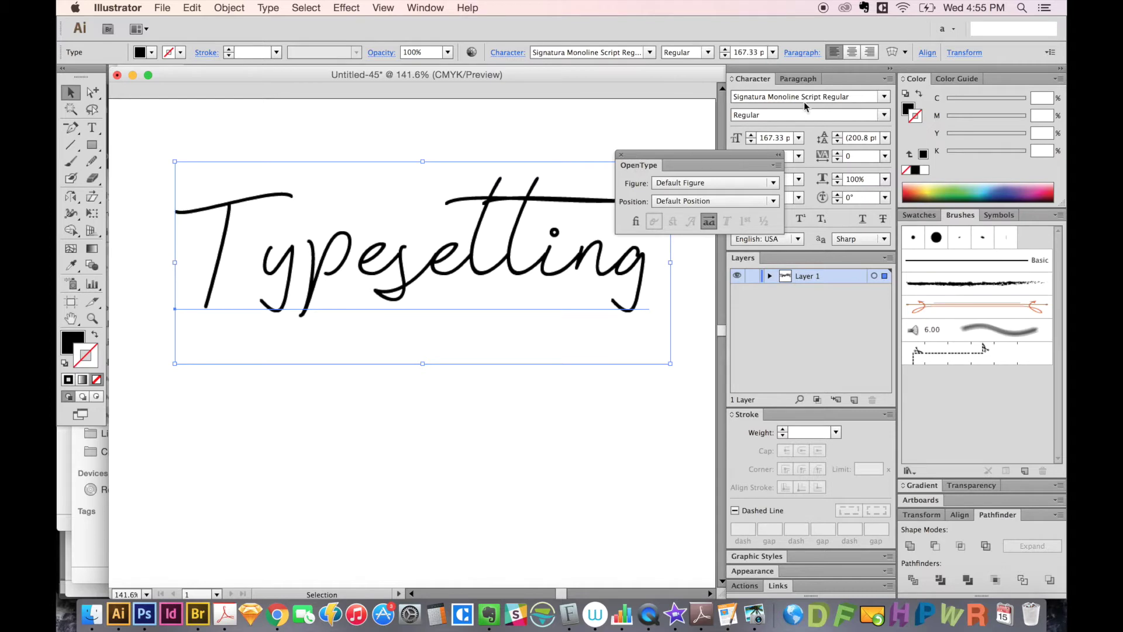
{"action": "left_click_drag", "start_coordinate": [643, 166], "coordinate": [845, 82]}
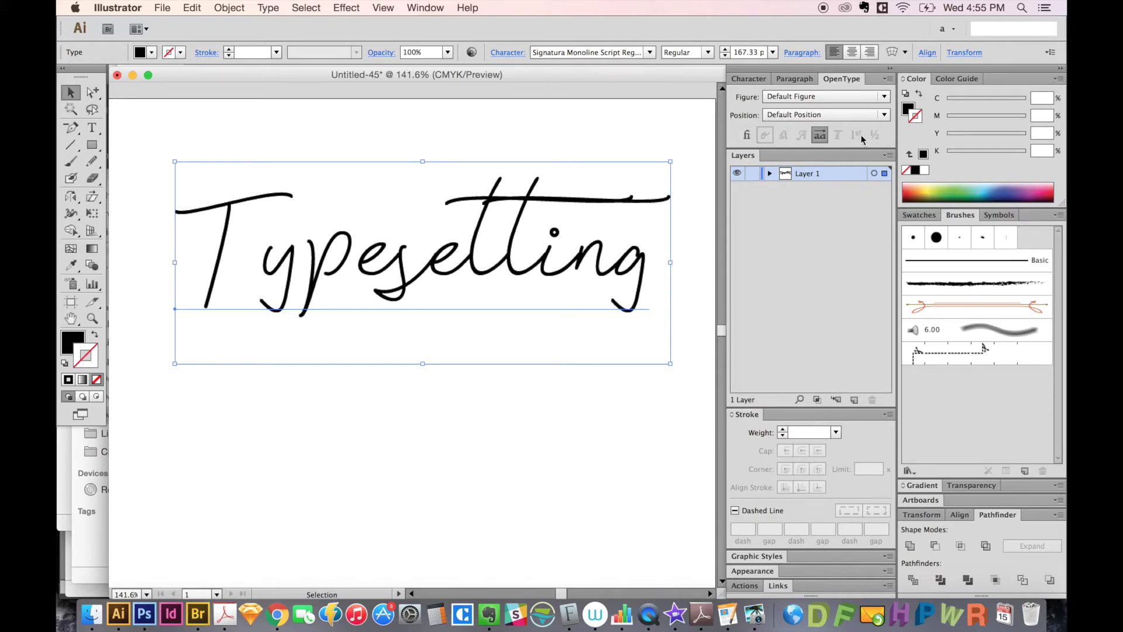
- Apply stylistic alternates to the whole word, then give the y its swash alternate
{"action": "left_click", "coordinate": [819, 135]}
{"action": "left_click", "coordinate": [819, 136]}
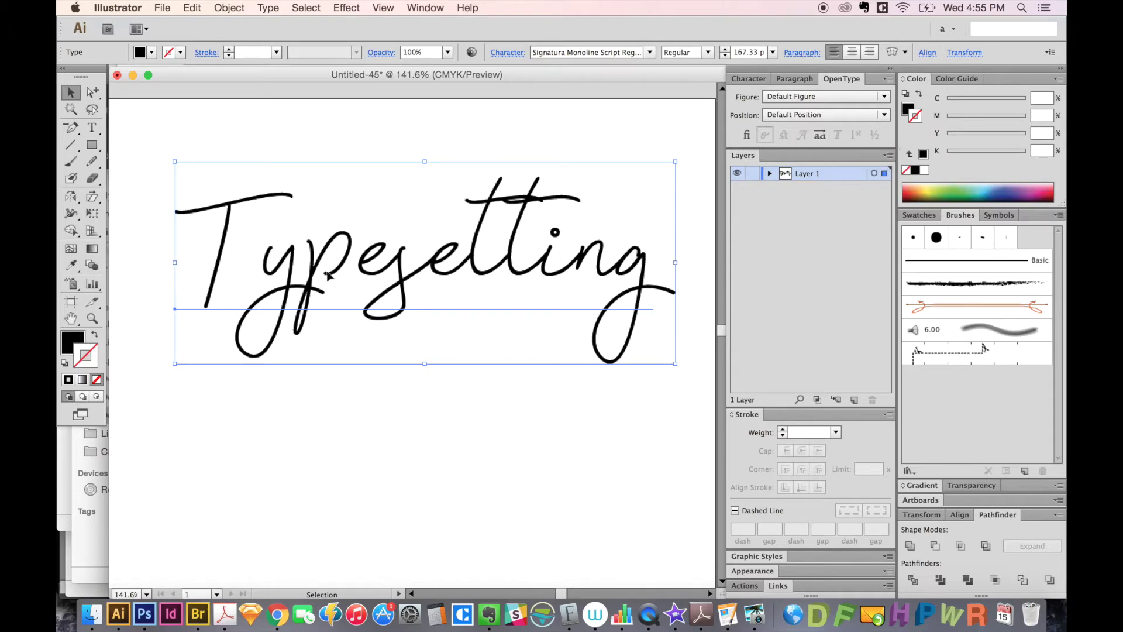
{"action": "double_click", "coordinate": [293, 285]}
{"action": "left_click_drag", "start_coordinate": [293, 285], "coordinate": [255, 285]}
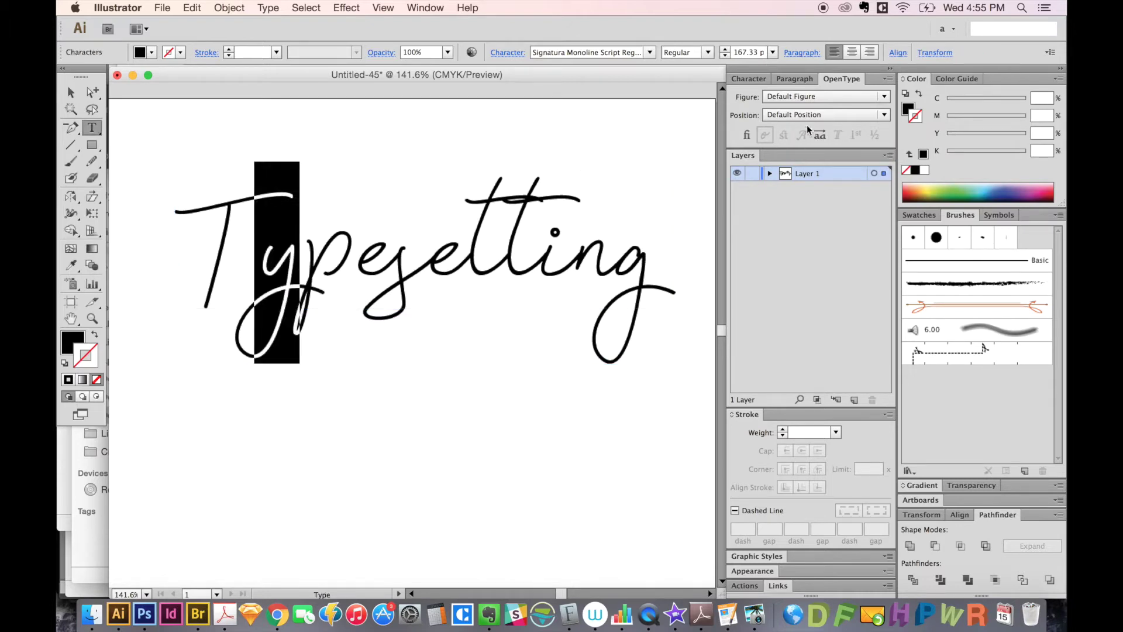
{"action": "left_click", "coordinate": [817, 138]}
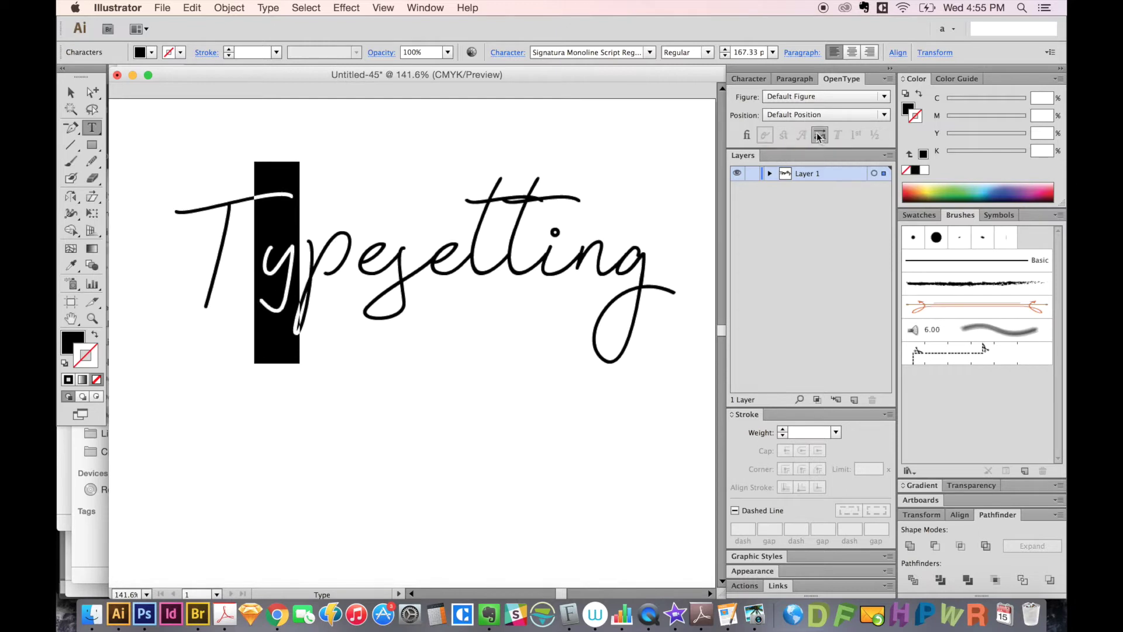
{"action": "left_click", "coordinate": [818, 137]}
- Switch the p to its looped stylistic alternate
{"action": "left_click_drag", "start_coordinate": [314, 264], "coordinate": [352, 265]}
{"action": "left_click", "coordinate": [819, 136]}
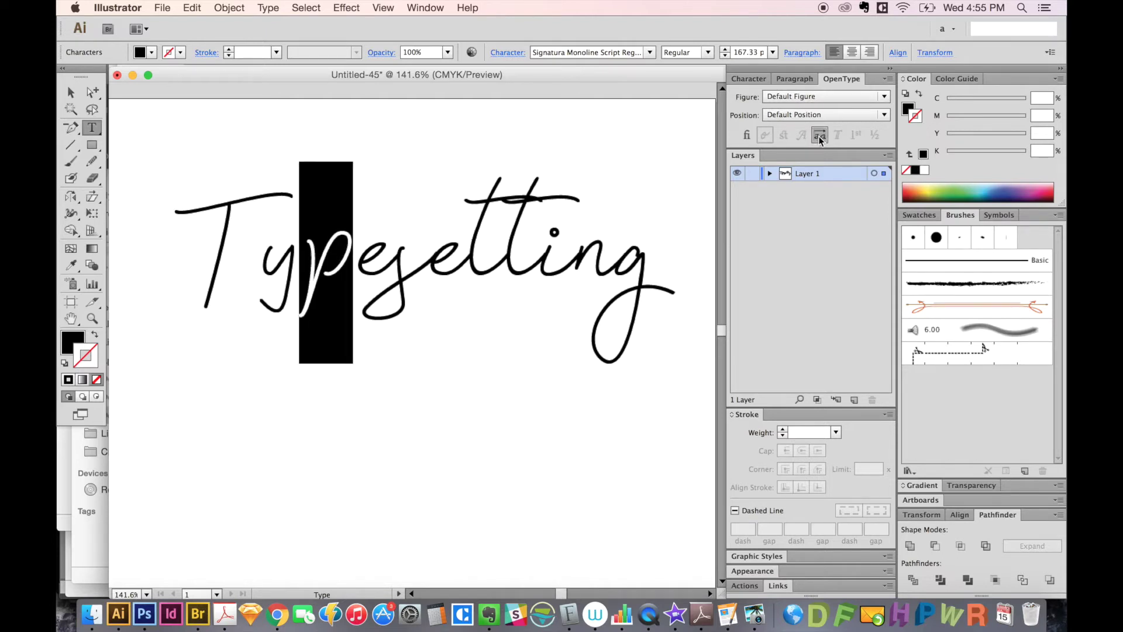
{"action": "left_click", "coordinate": [818, 137]}
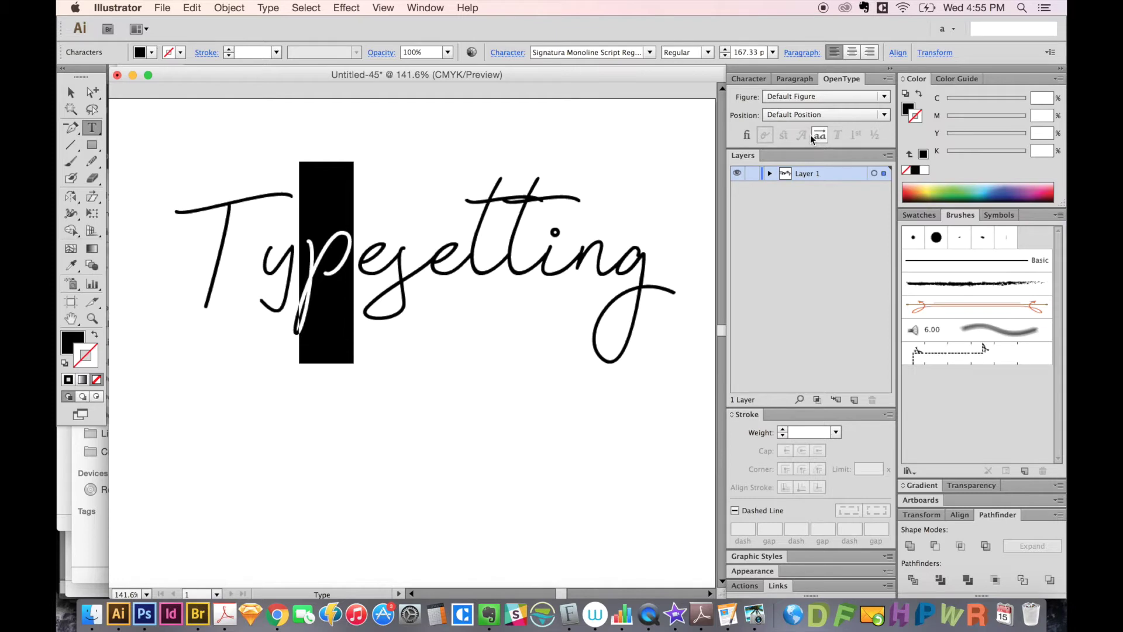
- Give the second t a long swash crossbar, trying and removing ligatures
{"action": "left_click_drag", "start_coordinate": [532, 199], "coordinate": [460, 213]}
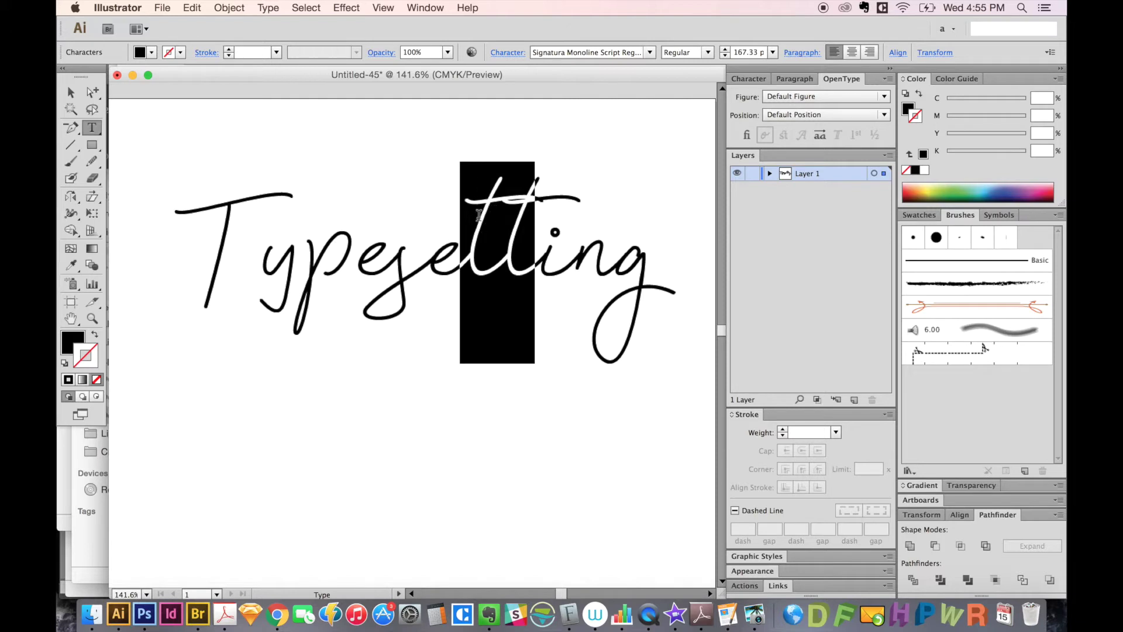
{"action": "left_click_drag", "start_coordinate": [478, 215], "coordinate": [527, 205]}
{"action": "left_click_drag", "start_coordinate": [498, 229], "coordinate": [536, 223]}
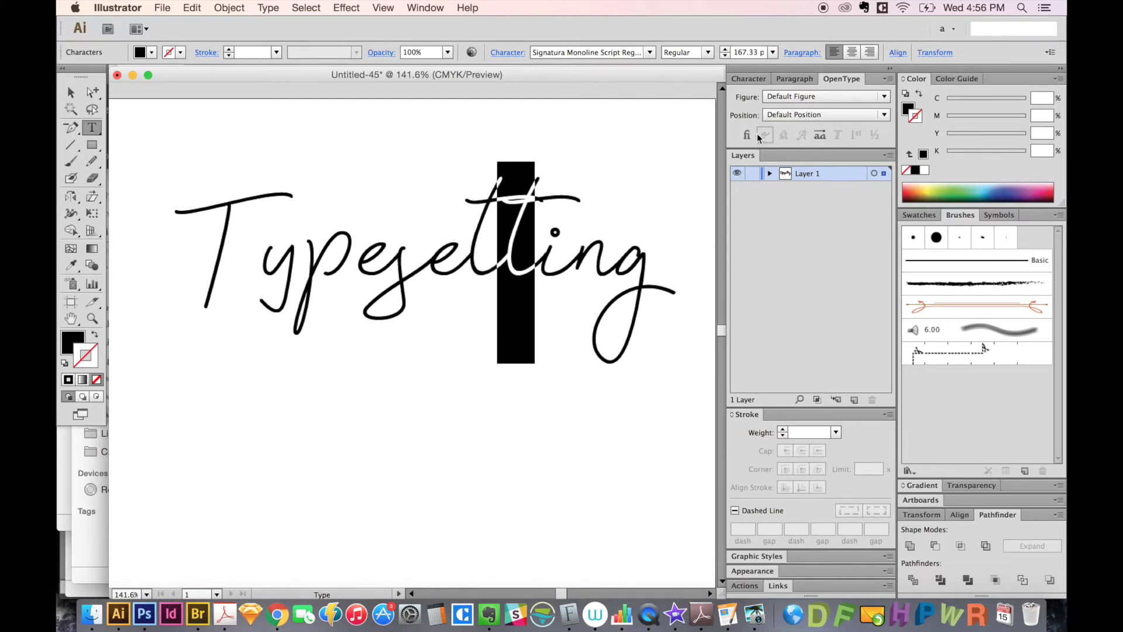
{"action": "left_click", "coordinate": [819, 135]}
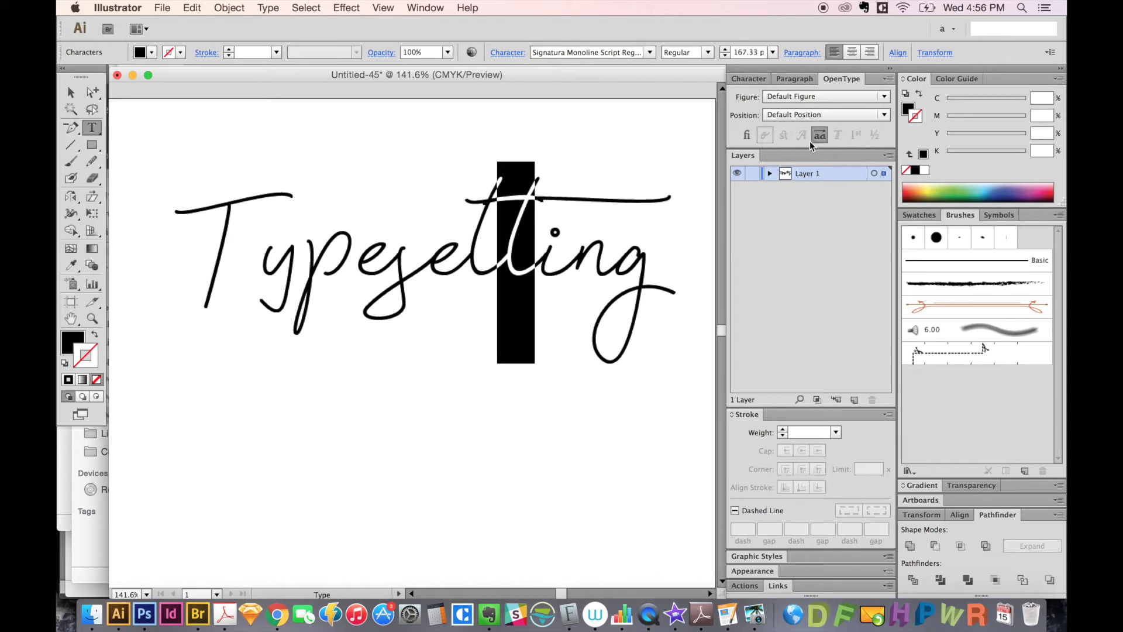
{"action": "left_click", "coordinate": [747, 135]}
{"action": "left_click", "coordinate": [815, 138]}
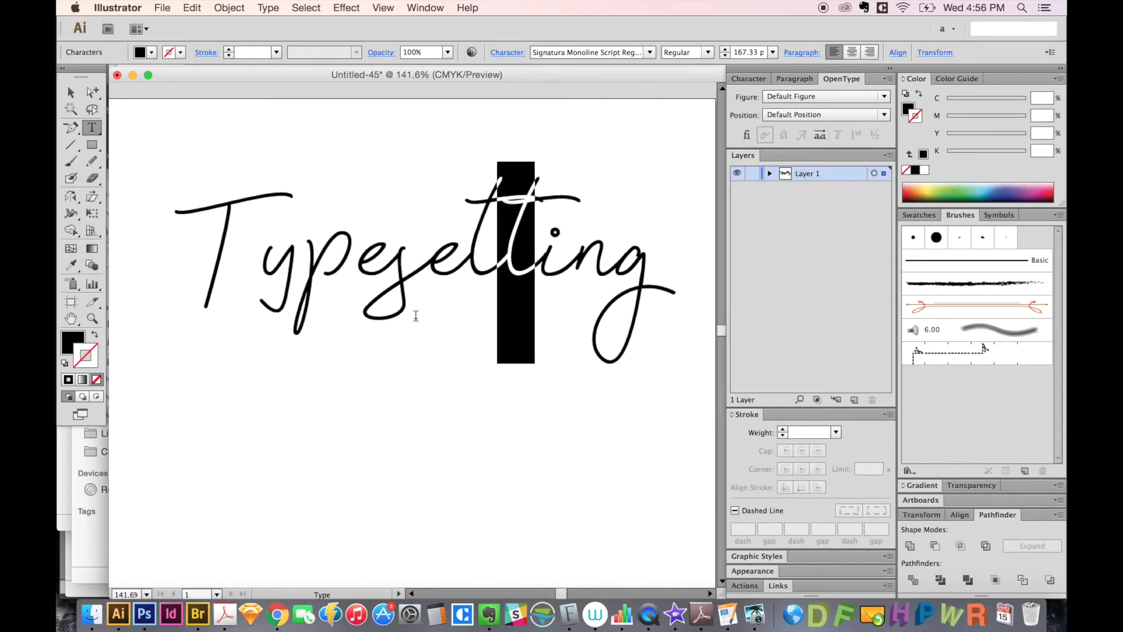
- Switch the s to its stylistic alternate form
{"action": "left_click", "coordinate": [391, 275]}
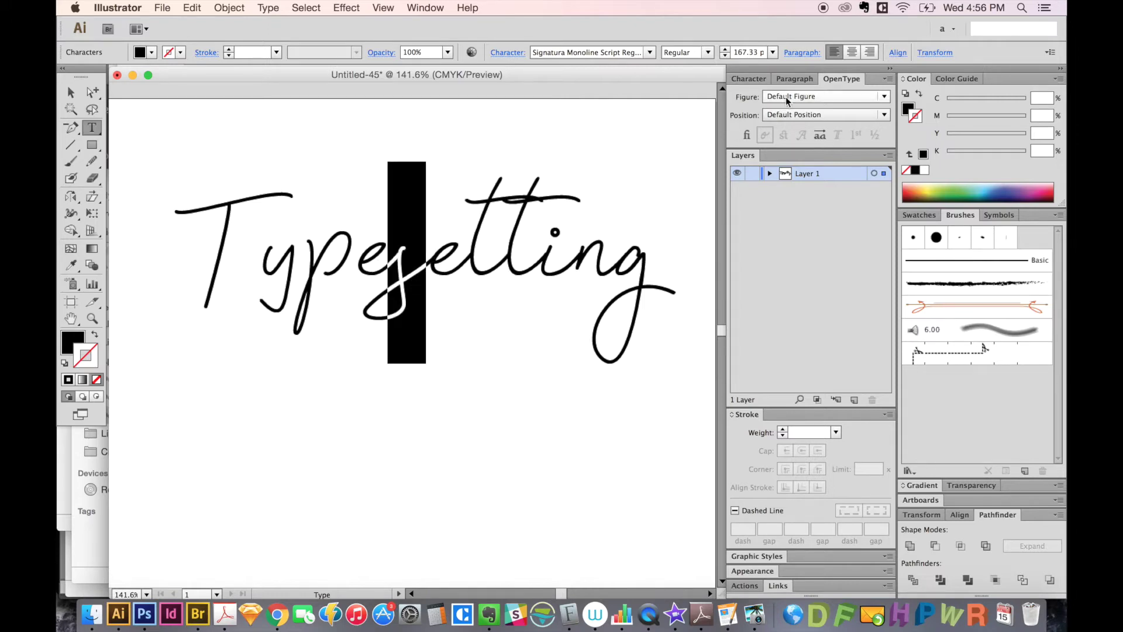
{"action": "left_click", "coordinate": [820, 136]}
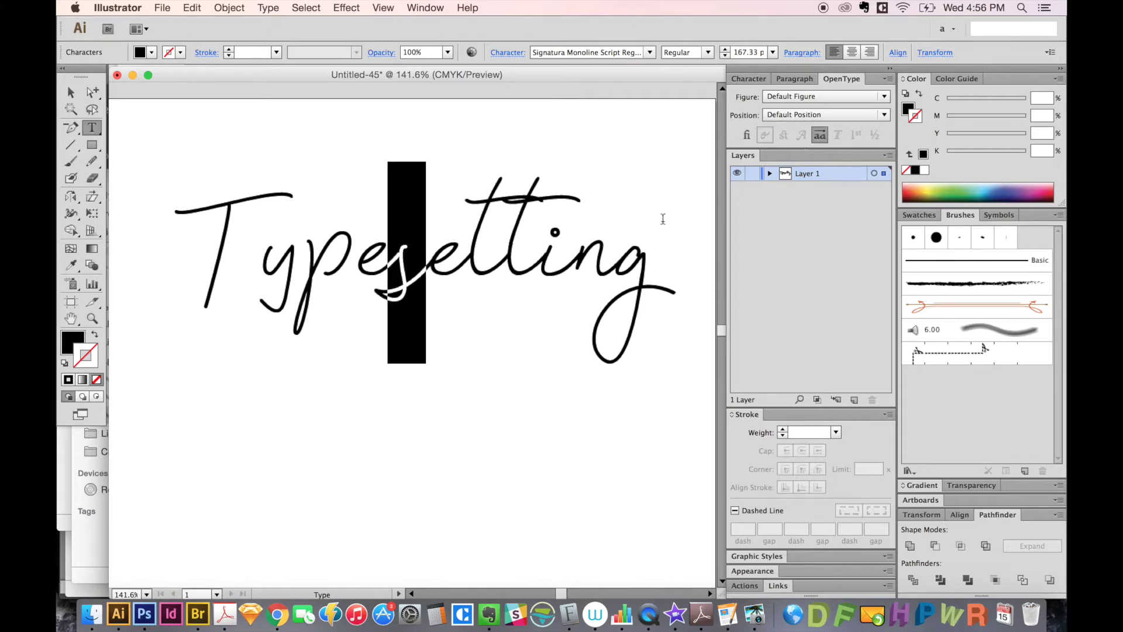
{"action": "left_click", "coordinate": [297, 285]}
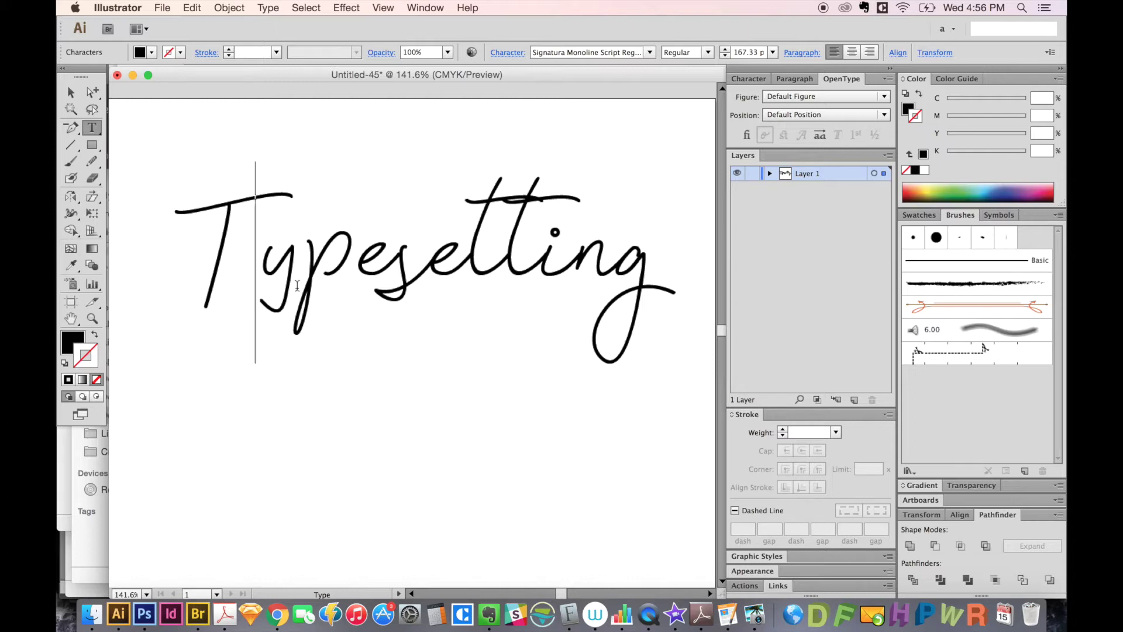
- Kern the T and y closer together
{"action": "left_click", "coordinate": [261, 304]}
{"action": "key", "text": "alt+Left"}
{"action": "key", "text": "alt+Left"}
{"action": "key", "text": "alt+Left"}
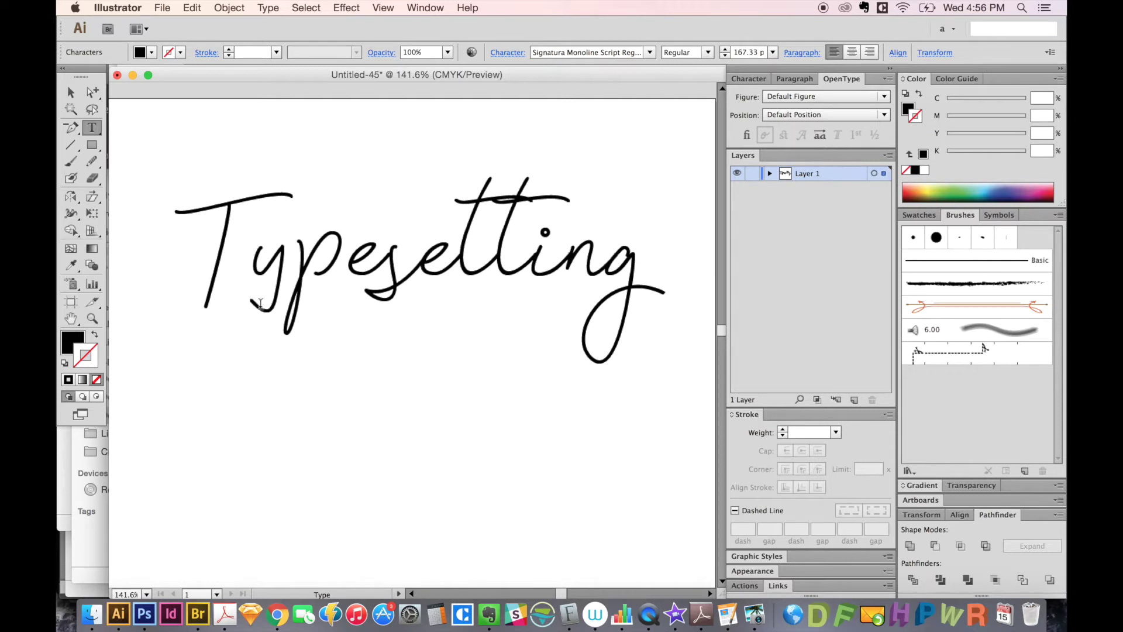
{"action": "key", "text": "alt+Left"}
{"action": "key", "text": "alt+Left"}
{"action": "key", "text": "alt+Left"}
{"action": "key", "text": "alt+Left"}
{"action": "key", "text": "alt+Left"}
{"action": "key", "text": "alt+Left"}
{"action": "key", "text": "alt+Left"}
{"action": "key", "text": "alt+Left"}
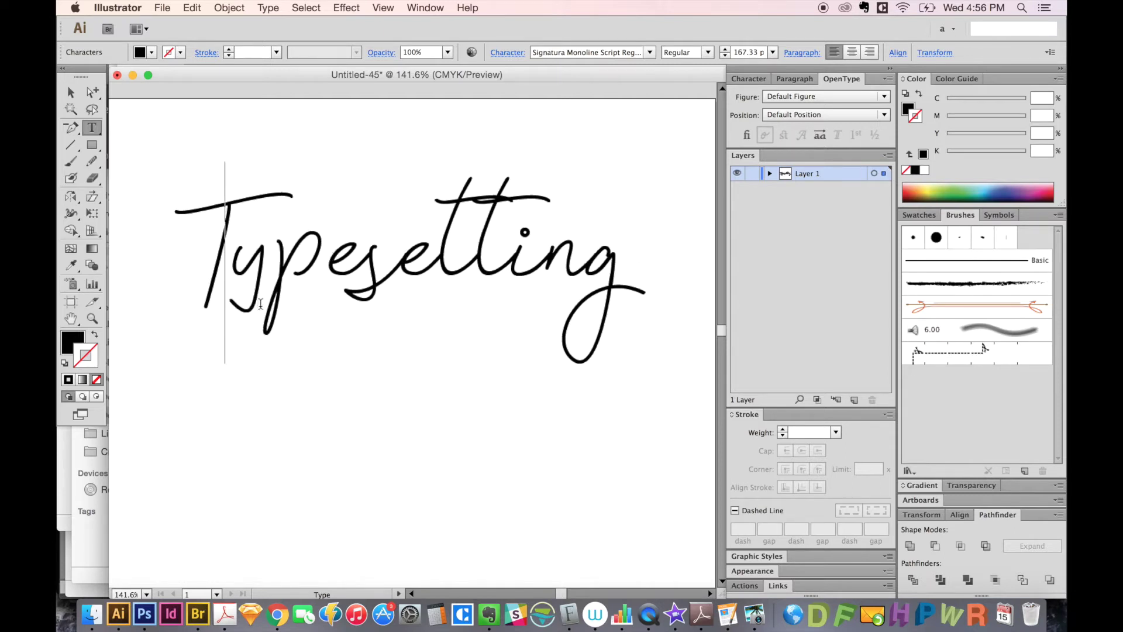
{"action": "key", "text": "alt+Right"}
{"action": "key", "text": "alt+Right"}
{"action": "key", "text": "alt+Right"}
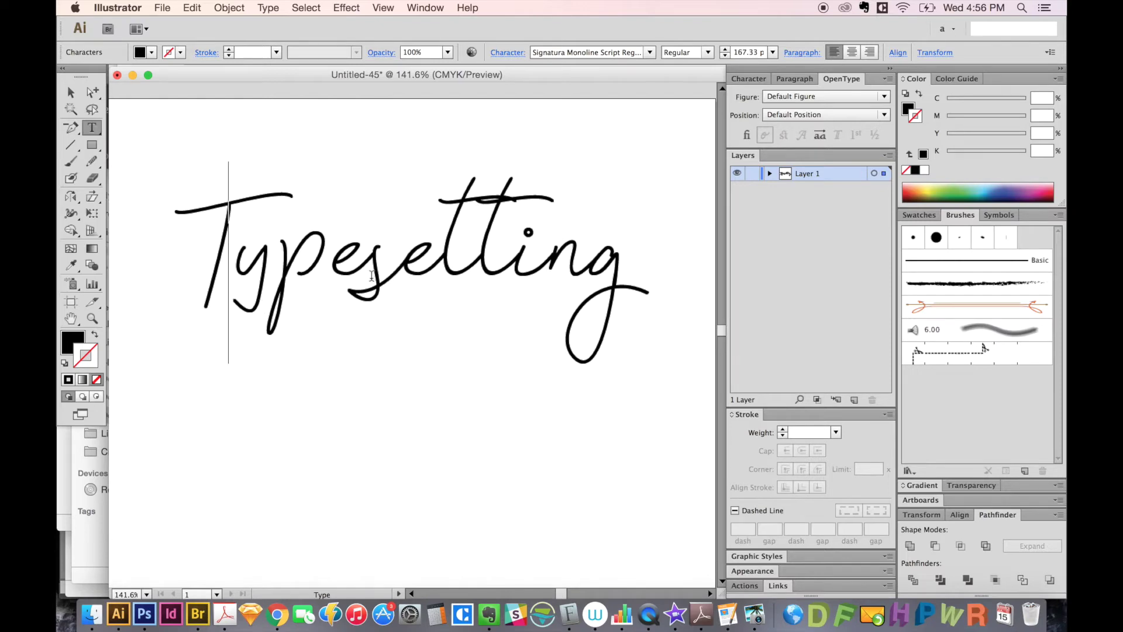
- Raise the s with an 8 pt baseline shift in the Character panel
{"action": "left_click_drag", "start_coordinate": [358, 274], "coordinate": [380, 272]}
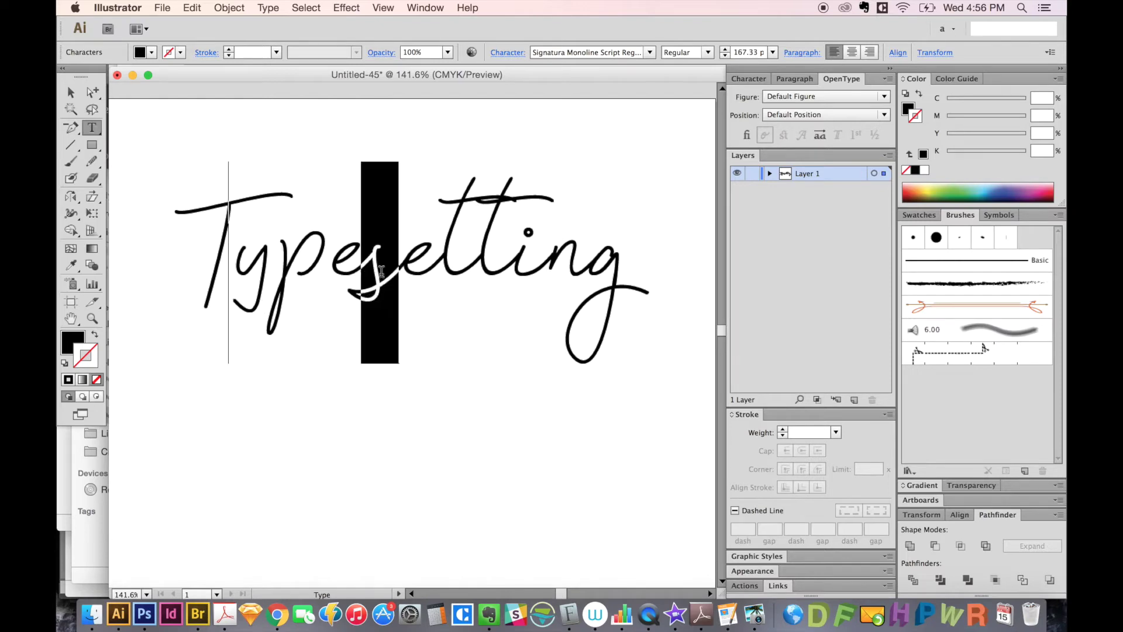
{"action": "left_click", "coordinate": [750, 77]}
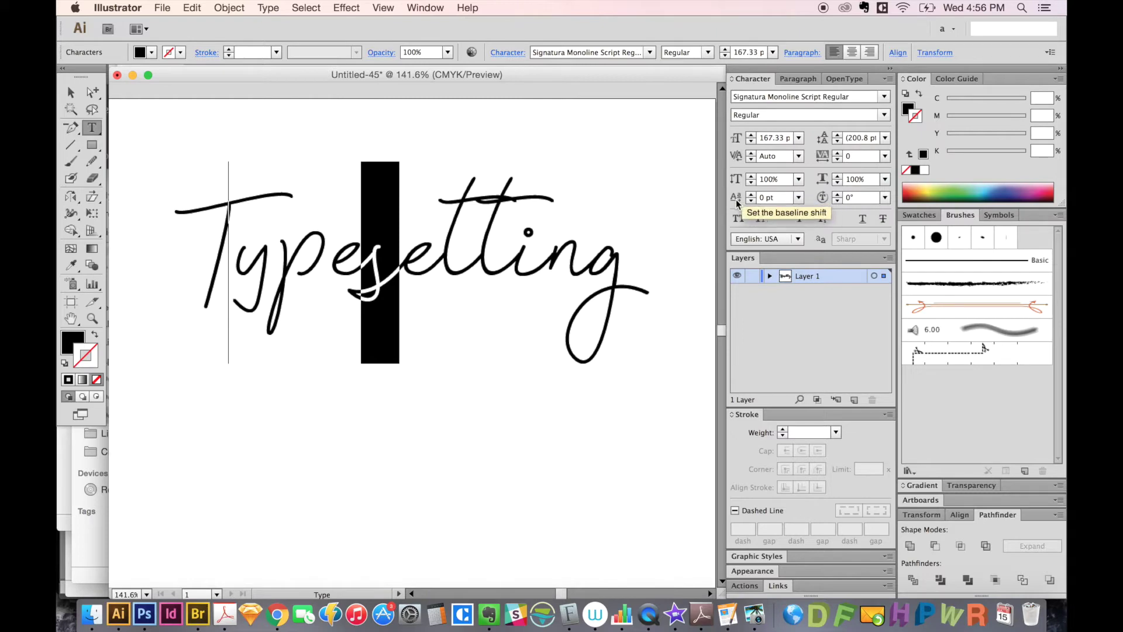
{"action": "left_click", "coordinate": [744, 201]}
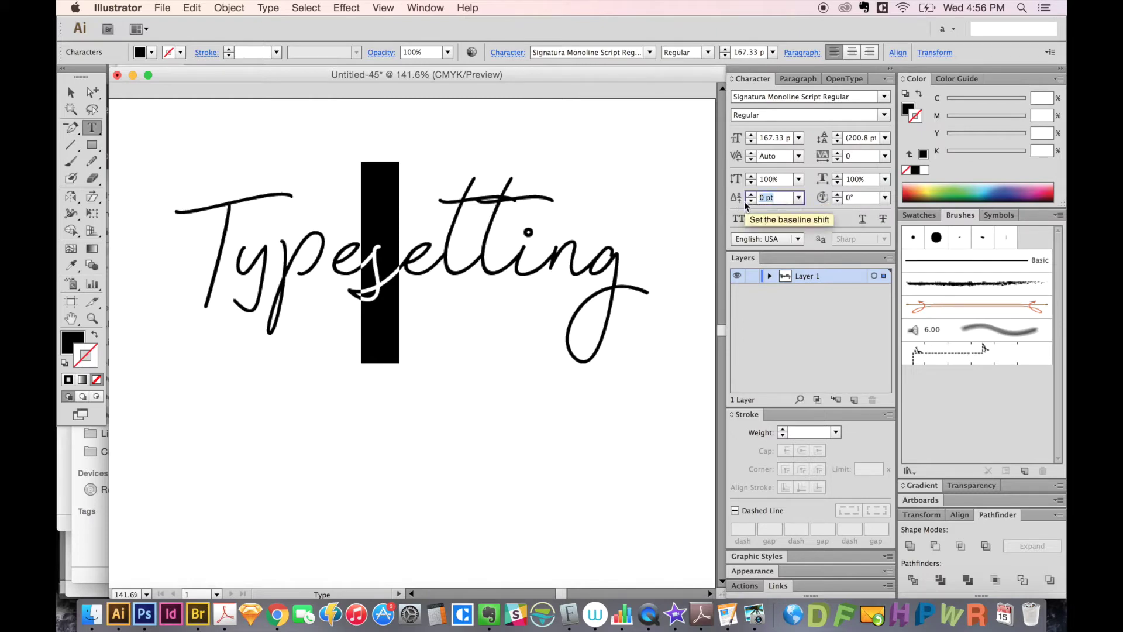
{"action": "key", "text": "Up"}
{"action": "key", "text": "Up"}
{"action": "key", "text": "Up"}
{"action": "key", "text": "Up"}
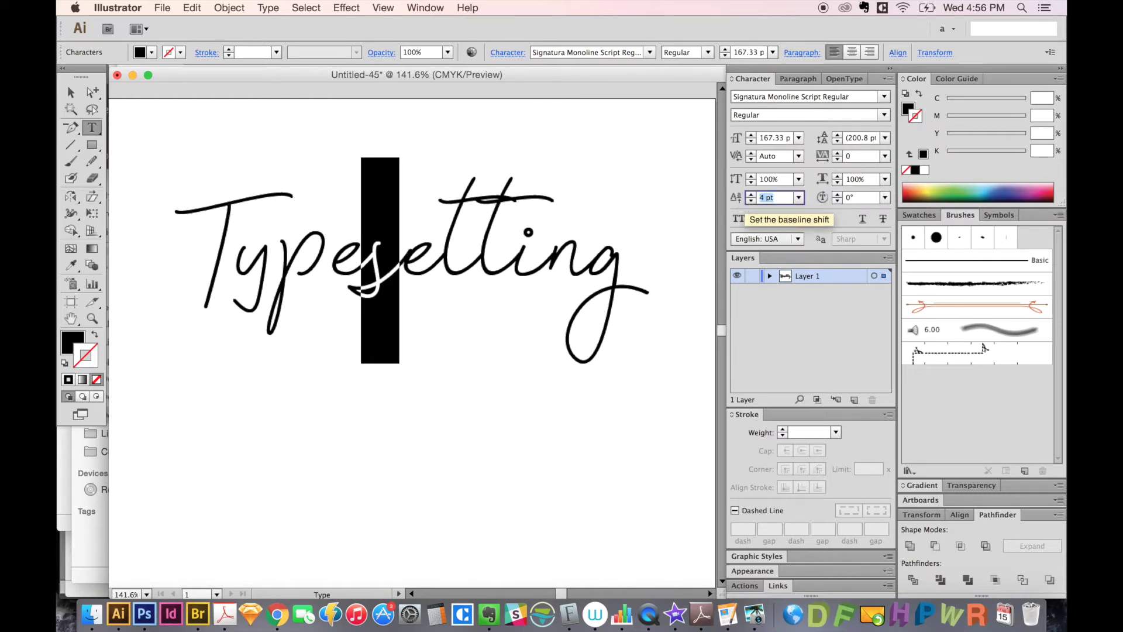
{"action": "key", "text": "Up"}
{"action": "key", "text": "Up"}
{"action": "key", "text": "Up"}
{"action": "key", "text": "Up"}
{"action": "key", "text": "Up"}
{"action": "key", "text": "Up"}
{"action": "key", "text": "Up"}
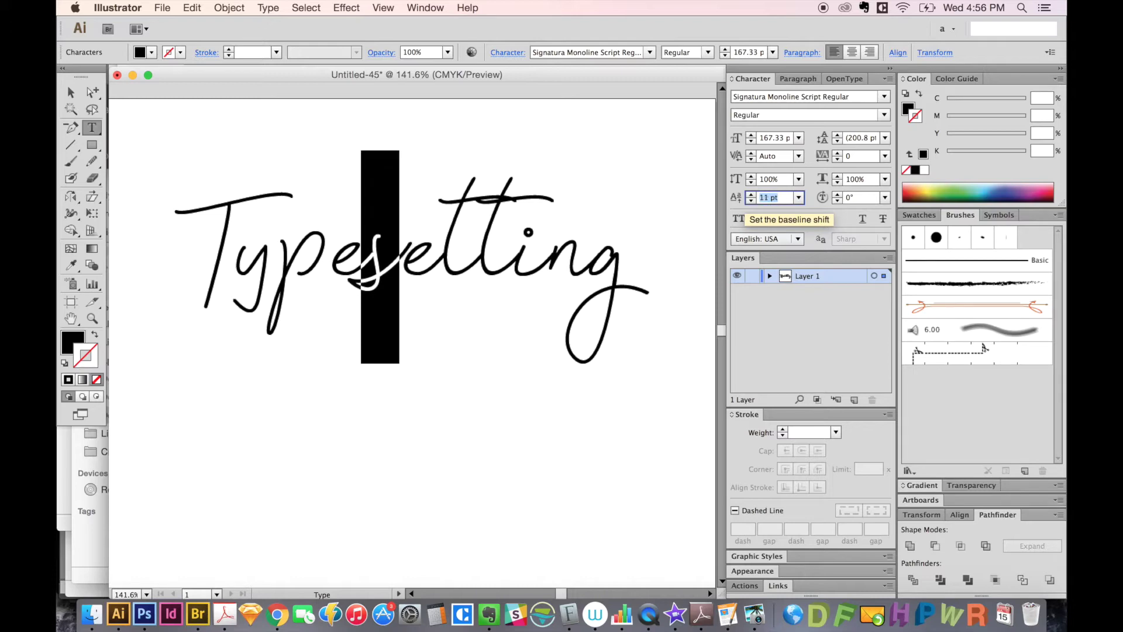
{"action": "key", "text": "Down"}
{"action": "key", "text": "Down"}
{"action": "key", "text": "Down"}
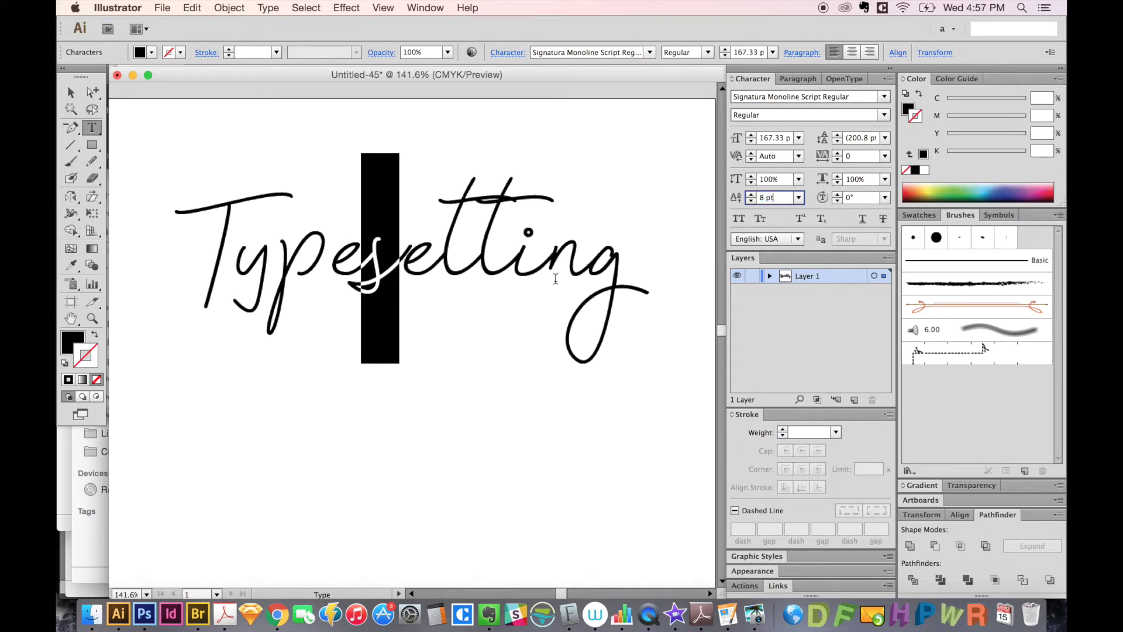
- Kern the gap between s and e to -60
{"action": "left_click", "coordinate": [399, 292]}
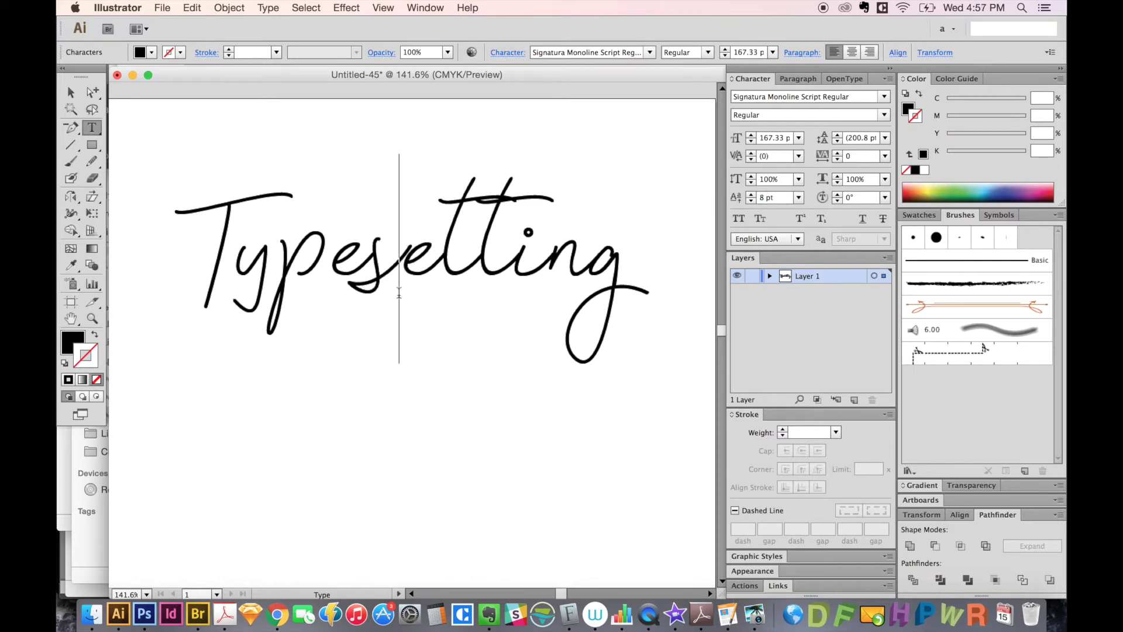
{"action": "key", "text": "alt+Left"}
{"action": "key", "text": "alt+Left"}
{"action": "key", "text": "alt+Left"}
{"action": "key", "text": "alt+Left"}
{"action": "key", "text": "alt+Left"}
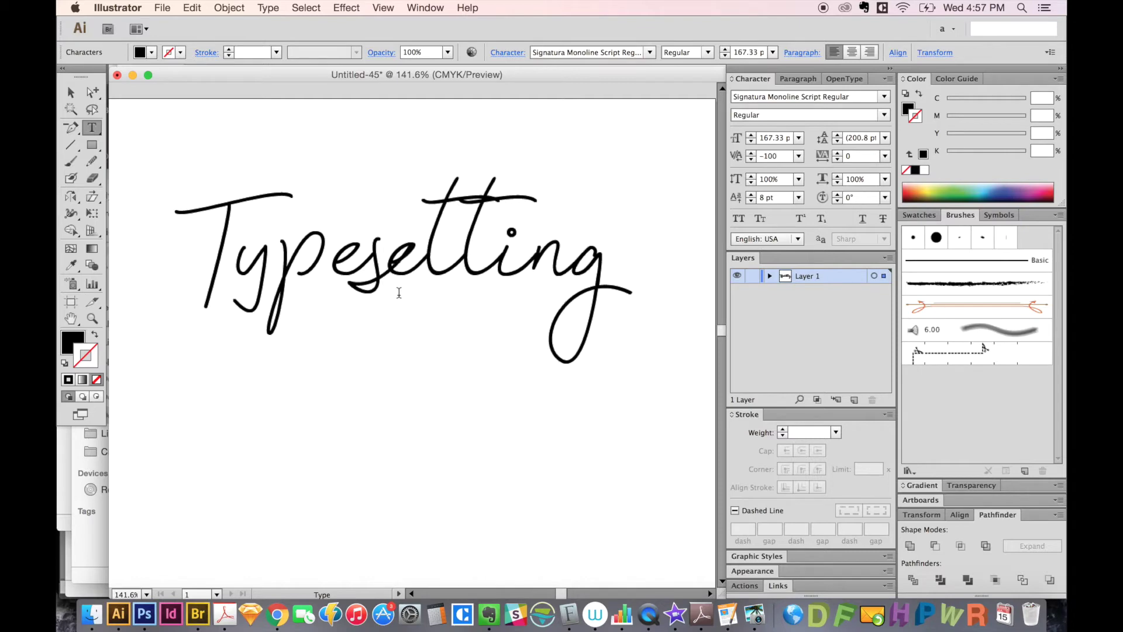
{"action": "key", "text": "alt+Right"}
{"action": "key", "text": "alt+Right"}
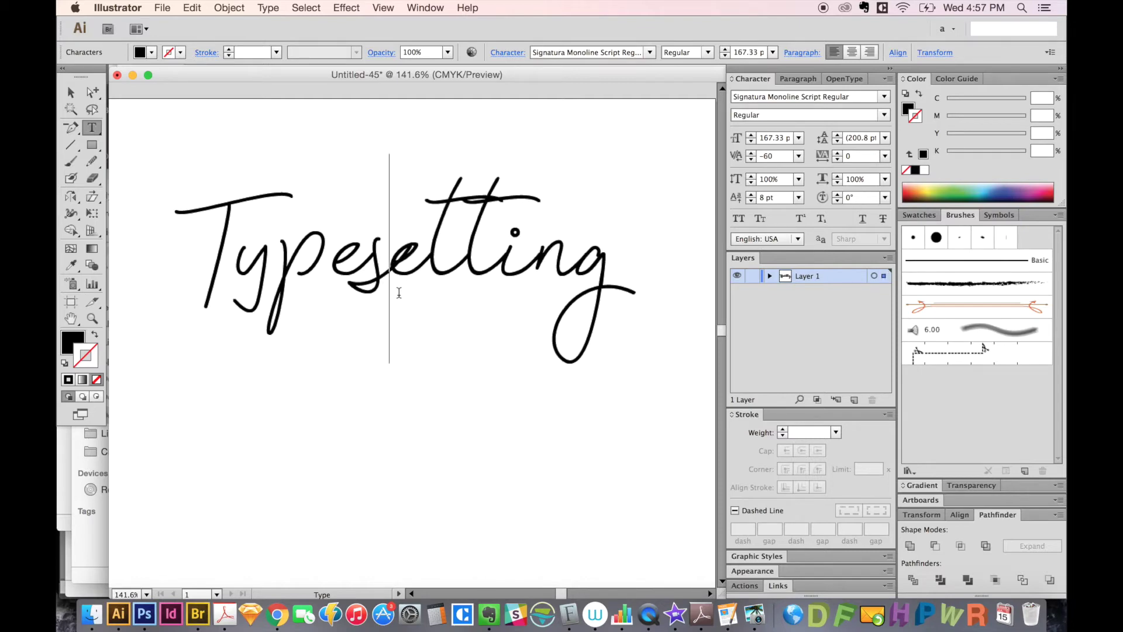
{"action": "key", "text": "alt+Right"}
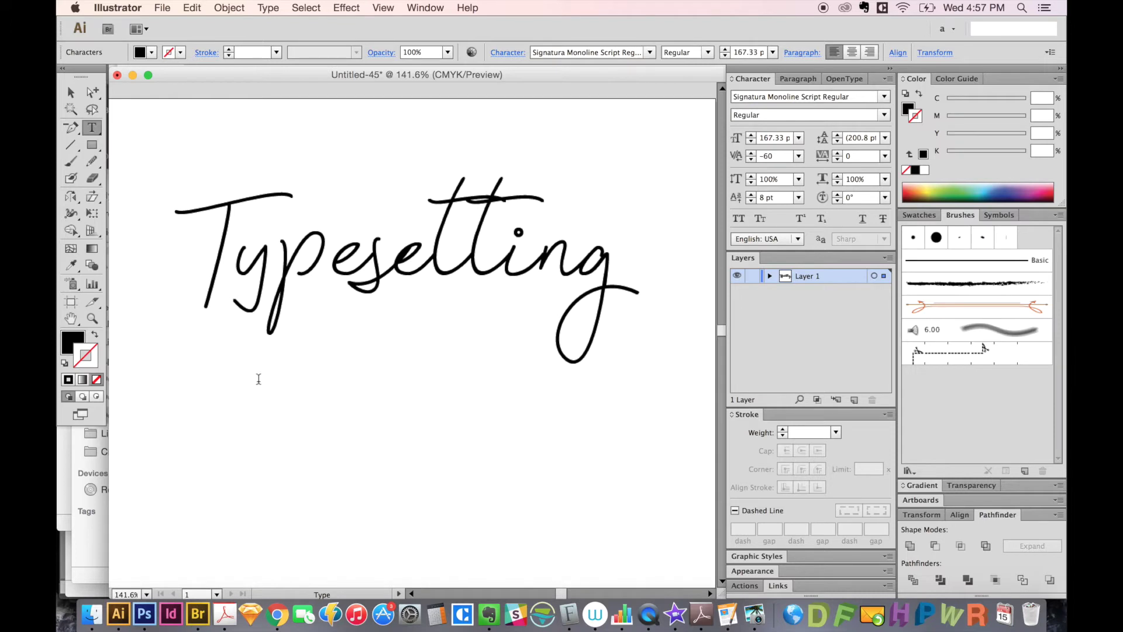
- Finish editing and place a copy of Typesetting above the original
{"action": "key", "text": "Escape"}
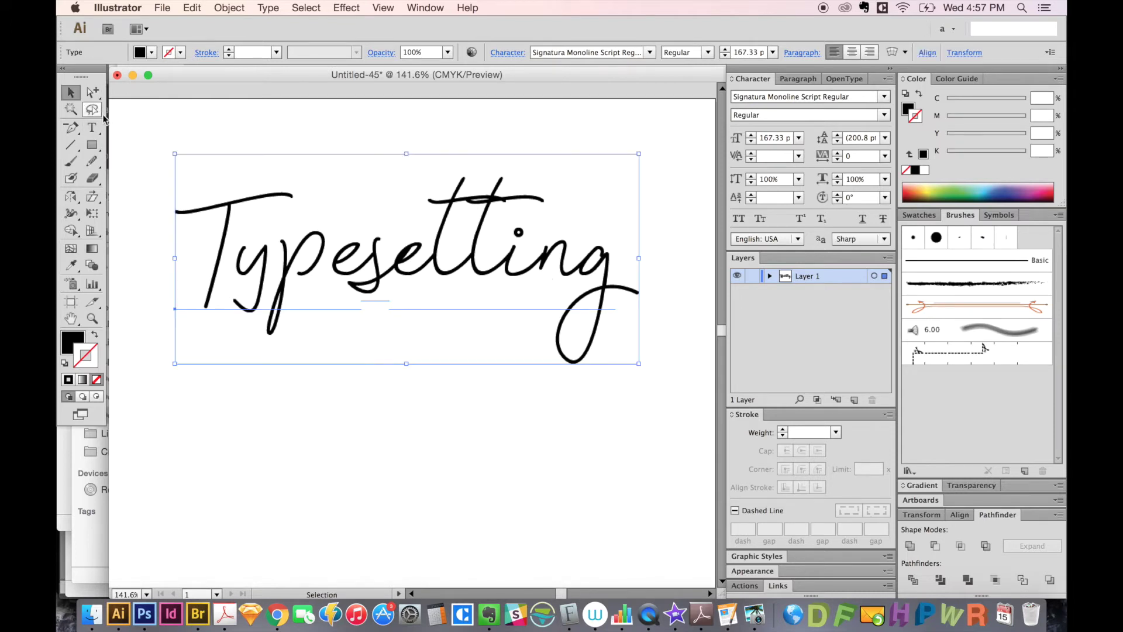
{"action": "scroll", "coordinate": [542, 445], "scroll_direction": "up", "scroll_amount": 5}
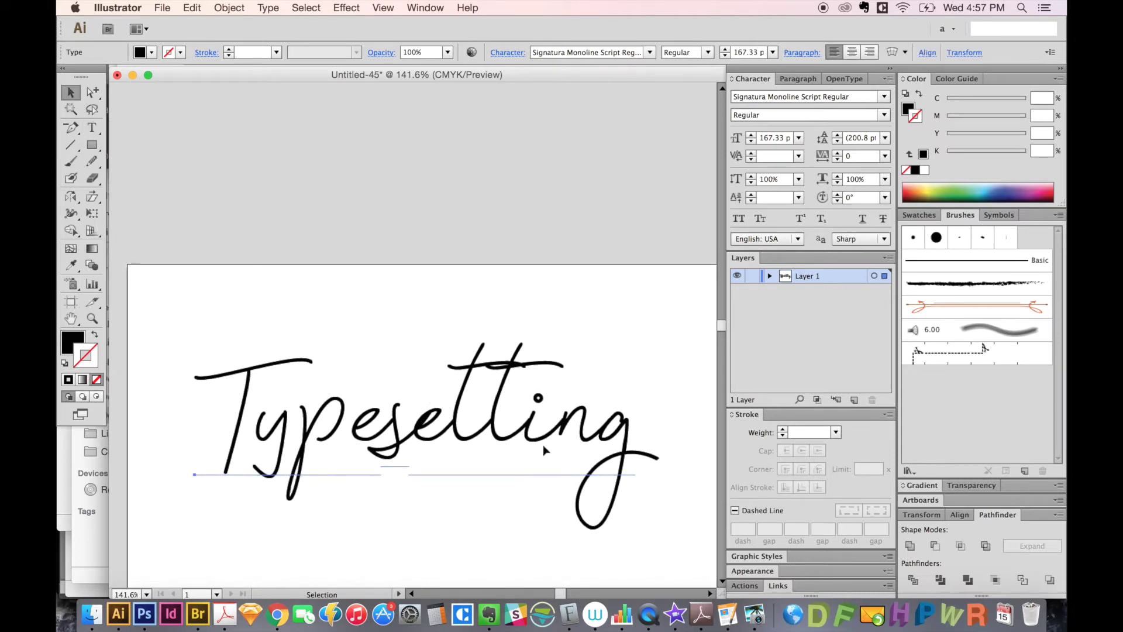
{"action": "left_click_drag", "start_coordinate": [486, 477], "coordinate": [486, 190]}
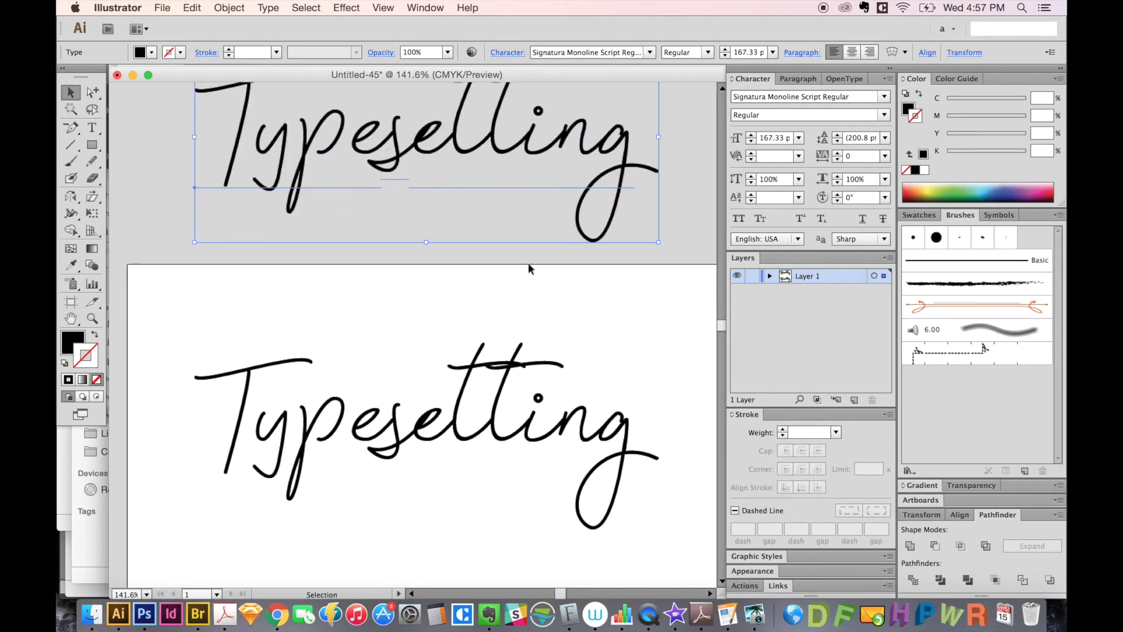
- Convert the lower Typesetting copy to outlines and zoom in on it
{"action": "left_click", "coordinate": [463, 443]}
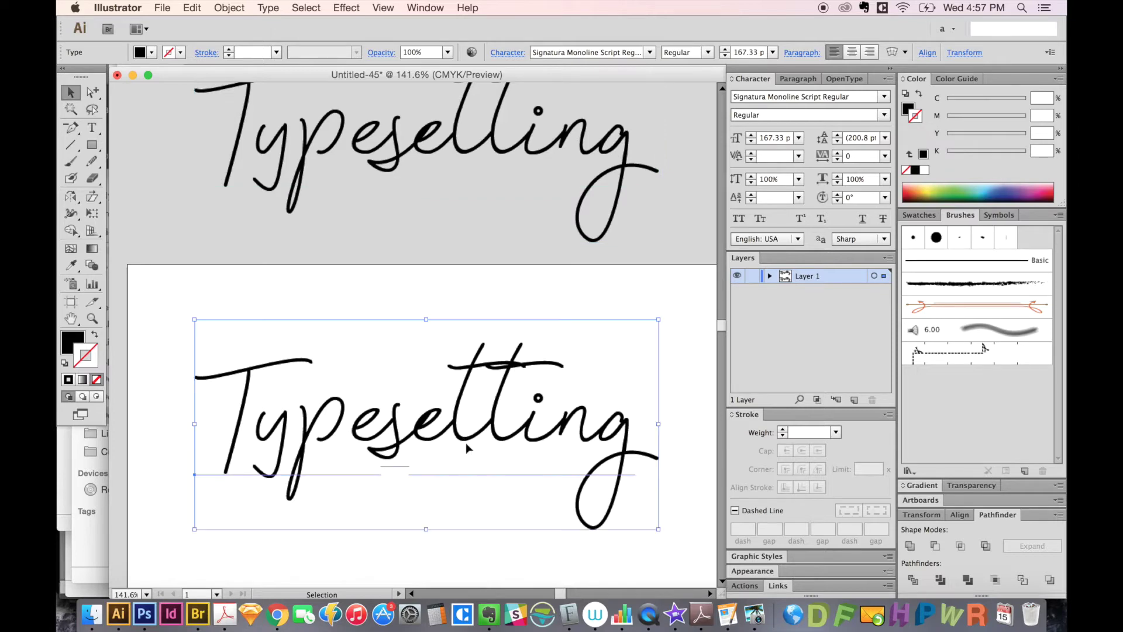
{"action": "left_click", "coordinate": [482, 427], "text": "shift"}
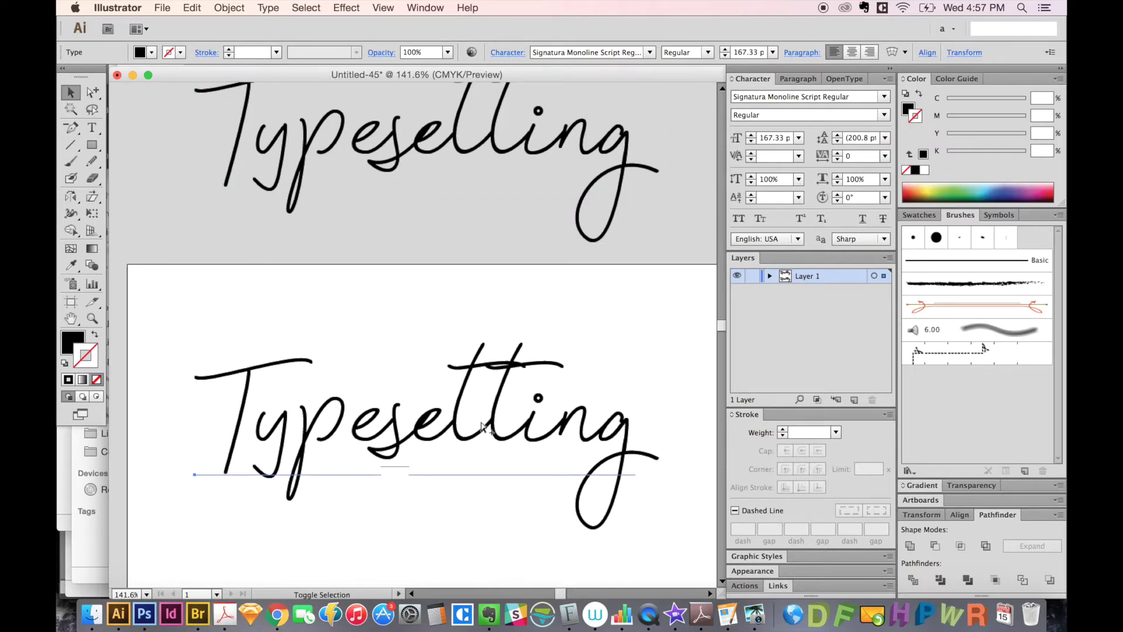
{"action": "key", "text": "super+shift+o"}
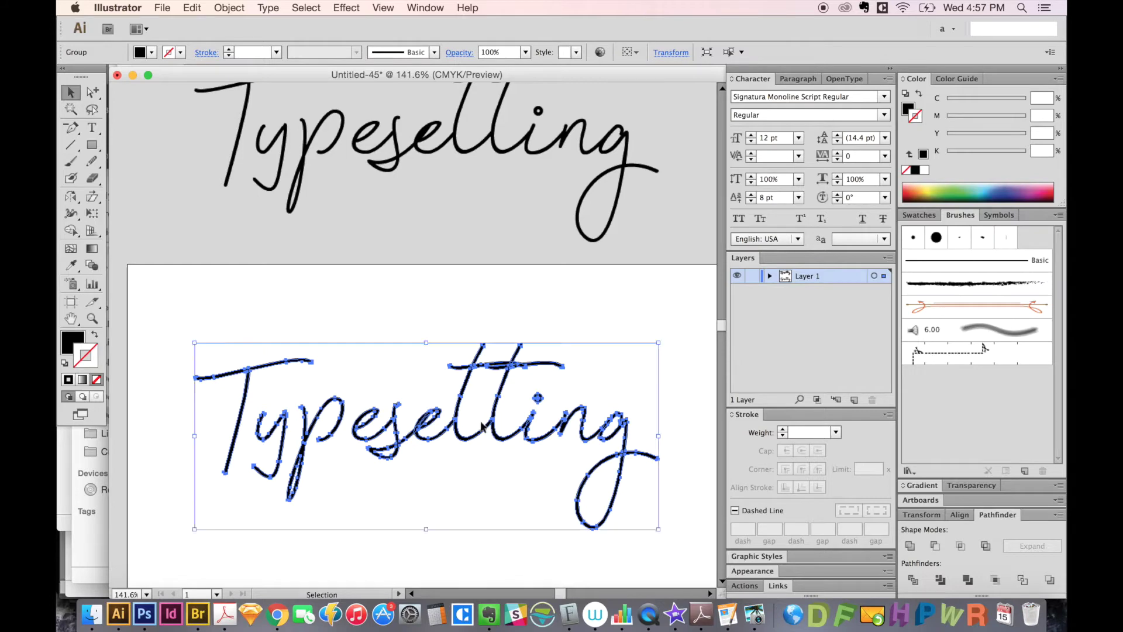
{"action": "key", "text": "super+z"}
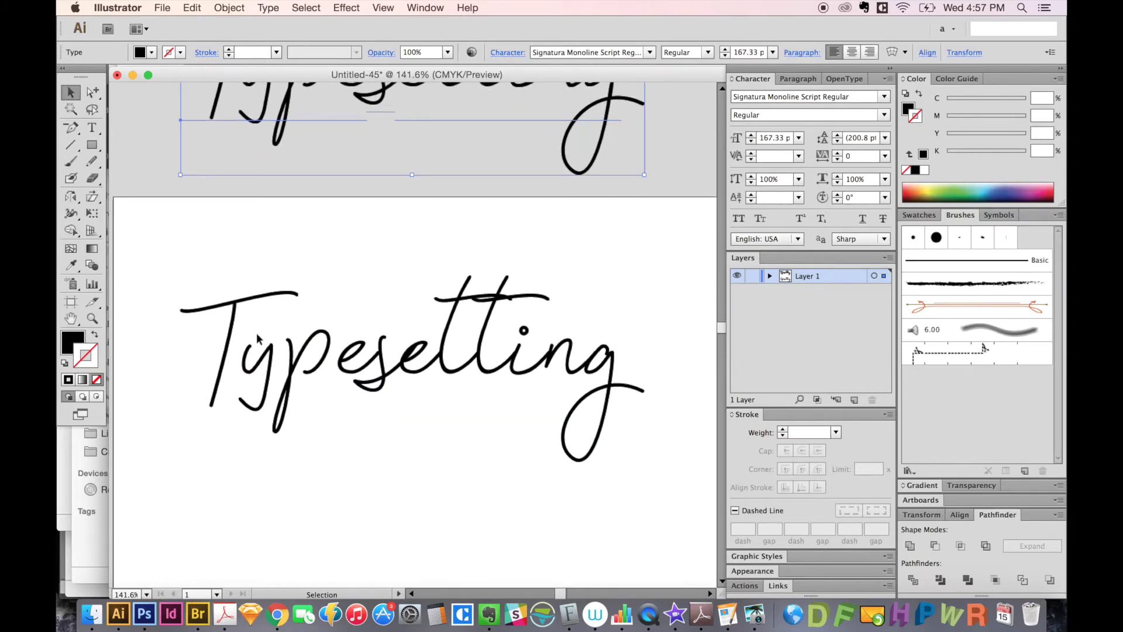
{"action": "key", "text": "super+shift+z"}
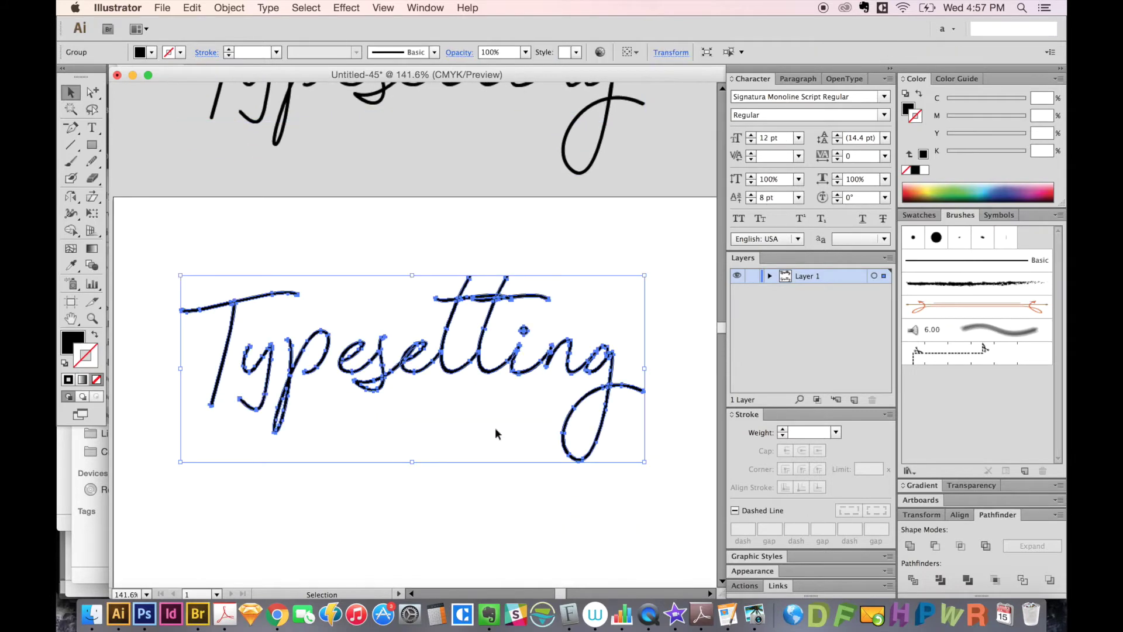
{"action": "scroll", "coordinate": [526, 398], "scroll_direction": "up", "scroll_amount": 2}
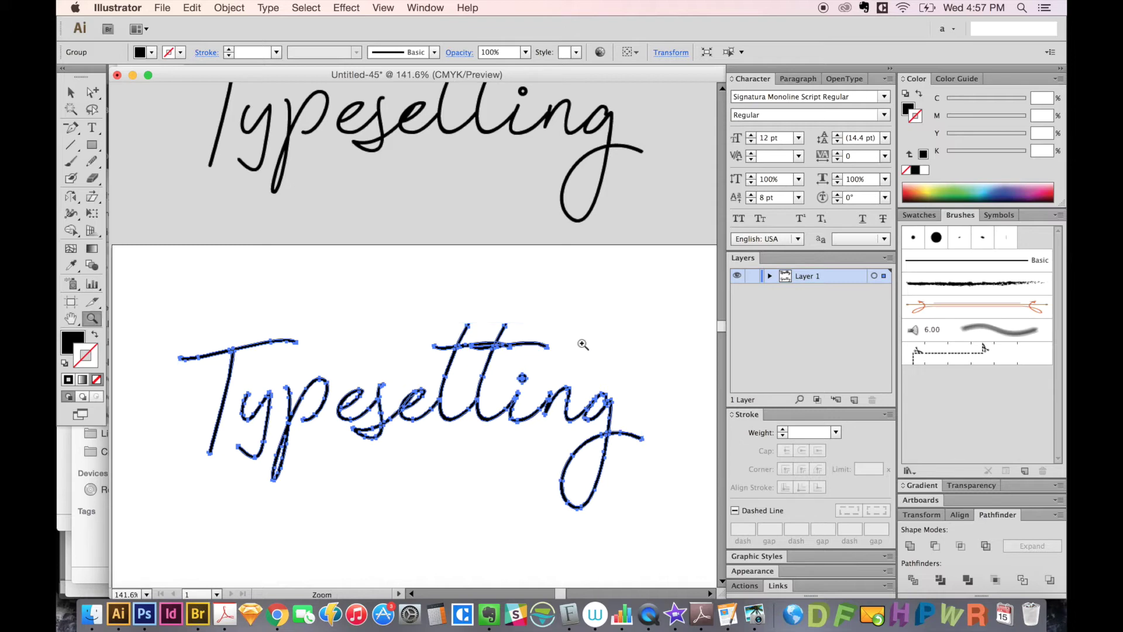
{"action": "key", "text": "z"}
{"action": "left_click_drag", "start_coordinate": [180, 319], "coordinate": [627, 477]}
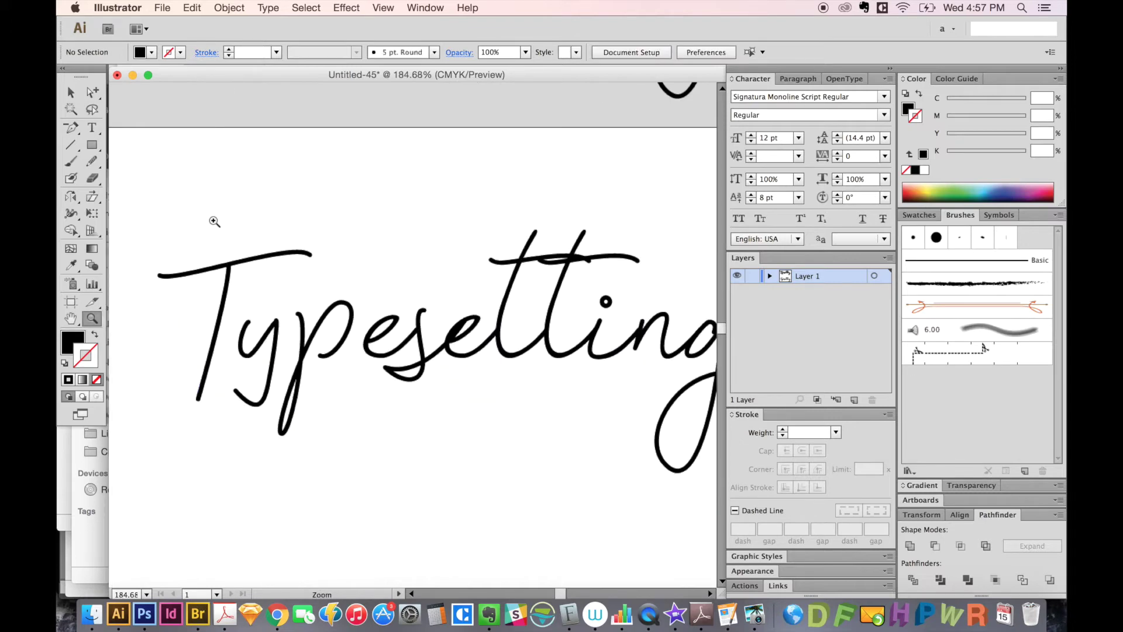
- Nudge the T slightly to the right
{"action": "key", "text": "v"}
{"action": "left_click", "coordinate": [225, 266]}
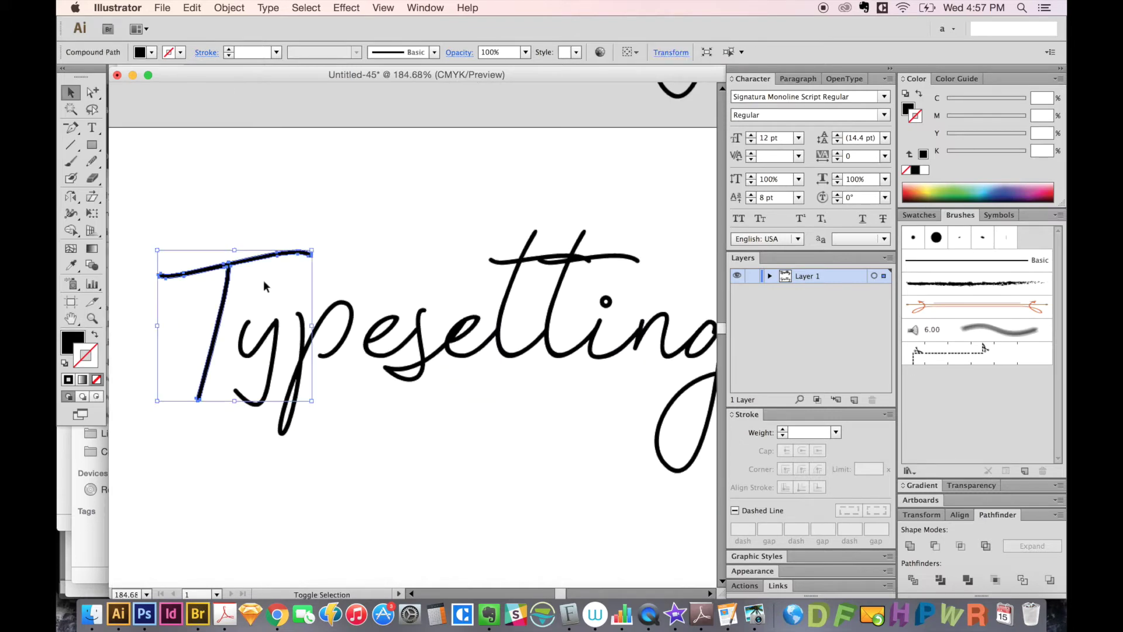
{"action": "key", "text": "Right"}
{"action": "key", "text": "Left"}
{"action": "key", "text": "Right"}
{"action": "key", "text": "Right"}
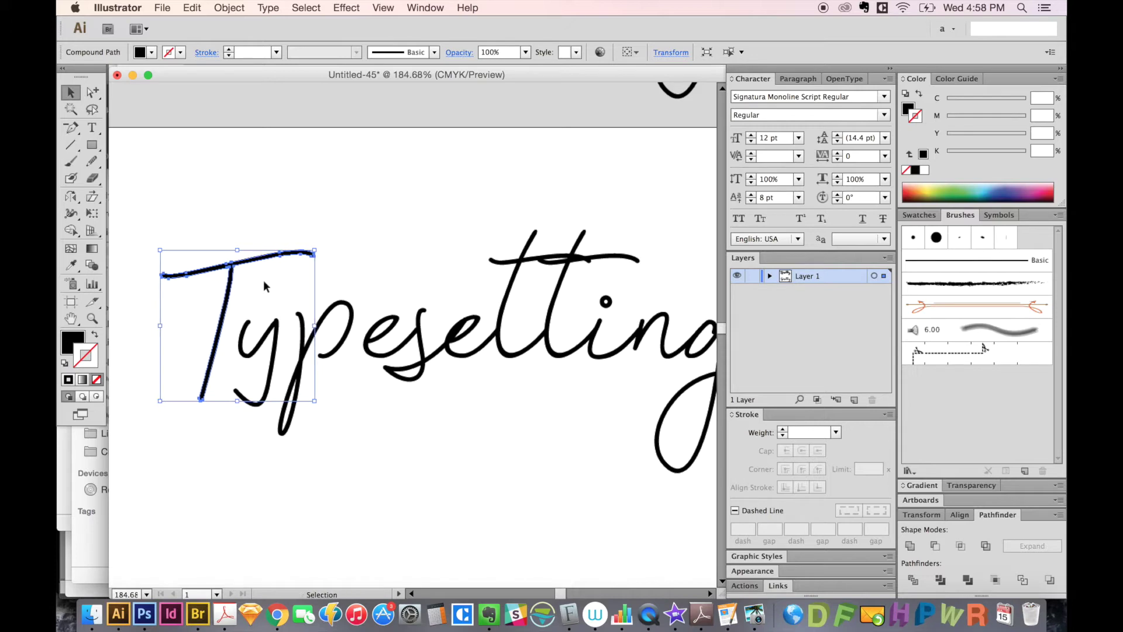
- Draw a freehand Pencil stroke joining the p to the e
{"action": "key", "text": "a"}
{"action": "left_click", "coordinate": [351, 424]}
{"action": "scroll", "coordinate": [316, 409], "scroll_direction": "right", "scroll_amount": 3}
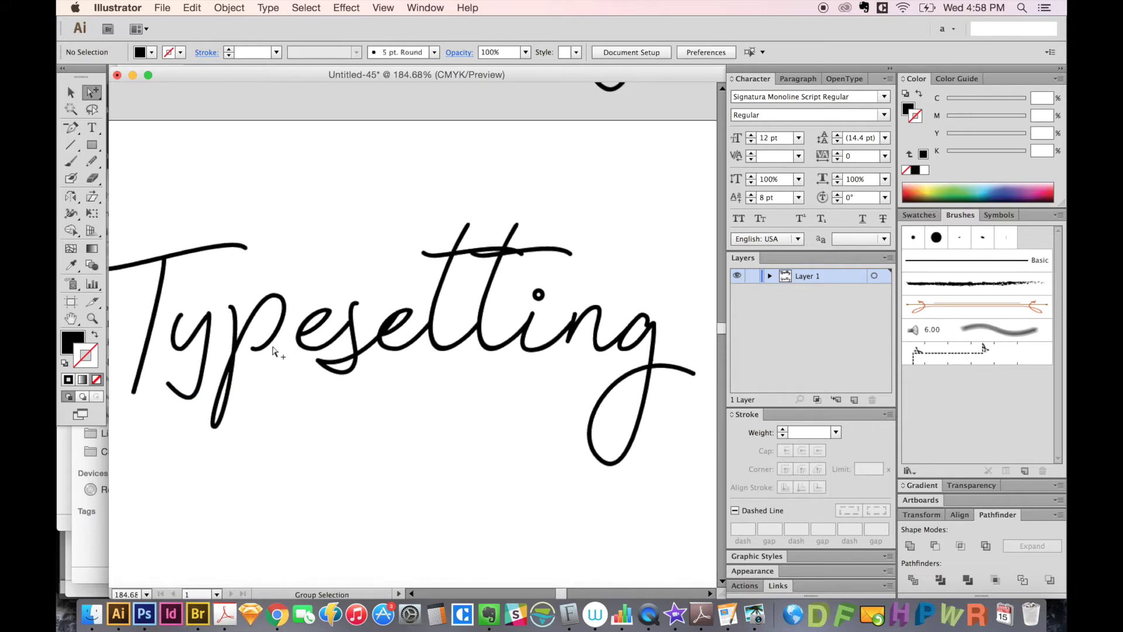
{"action": "left_click", "coordinate": [273, 348]}
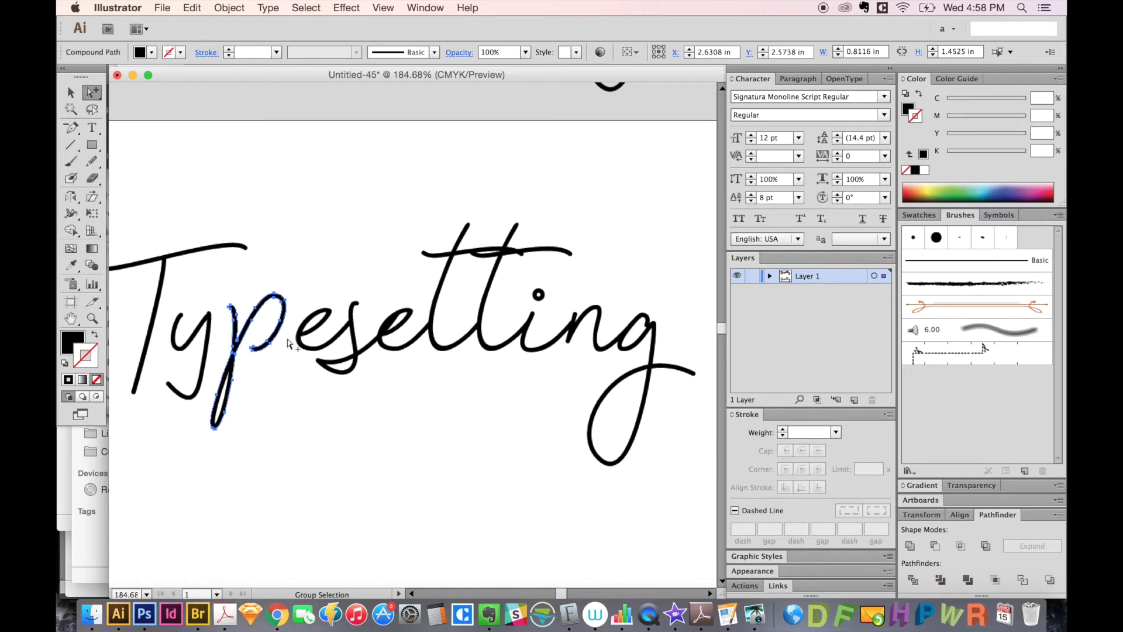
{"action": "left_click", "coordinate": [287, 338]}
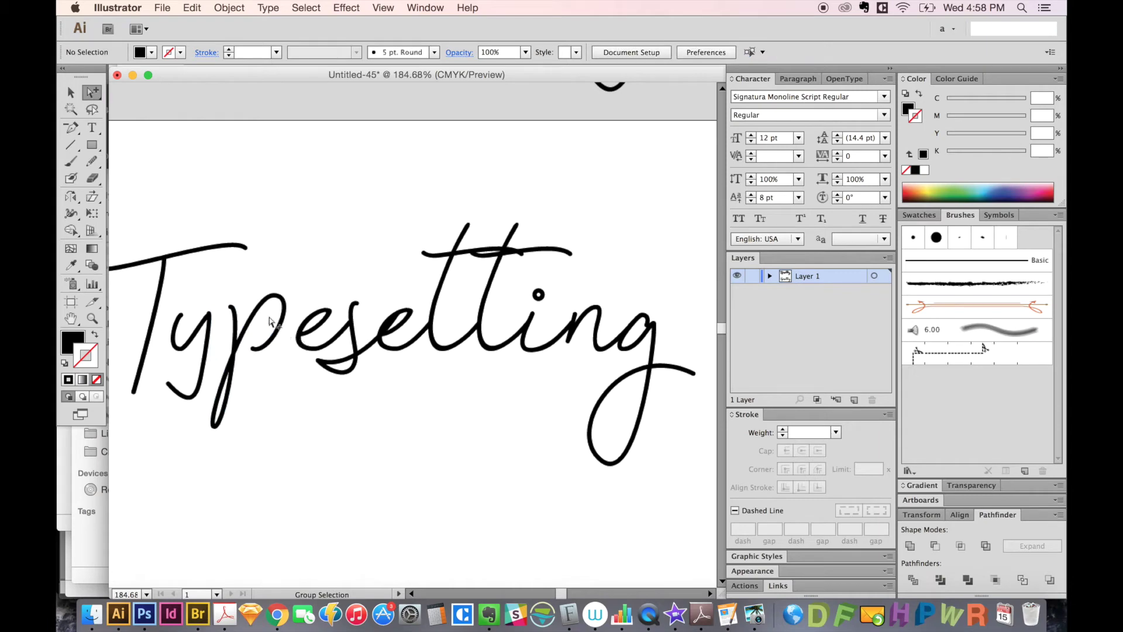
{"action": "key", "text": "n"}
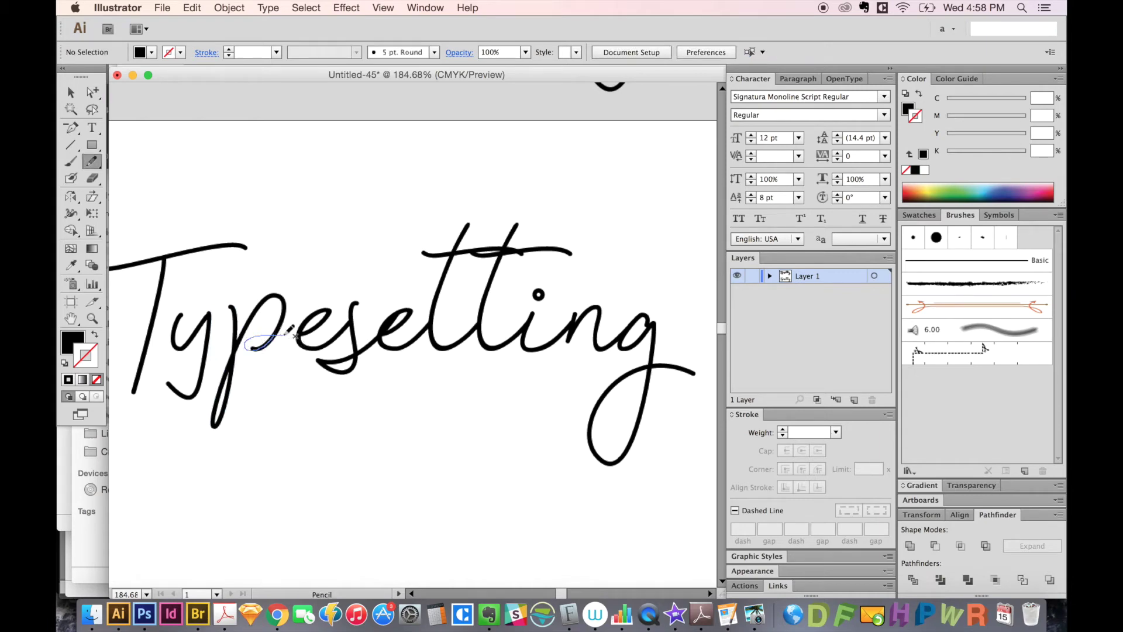
{"action": "left_click_drag", "start_coordinate": [312, 328], "coordinate": [314, 328]}
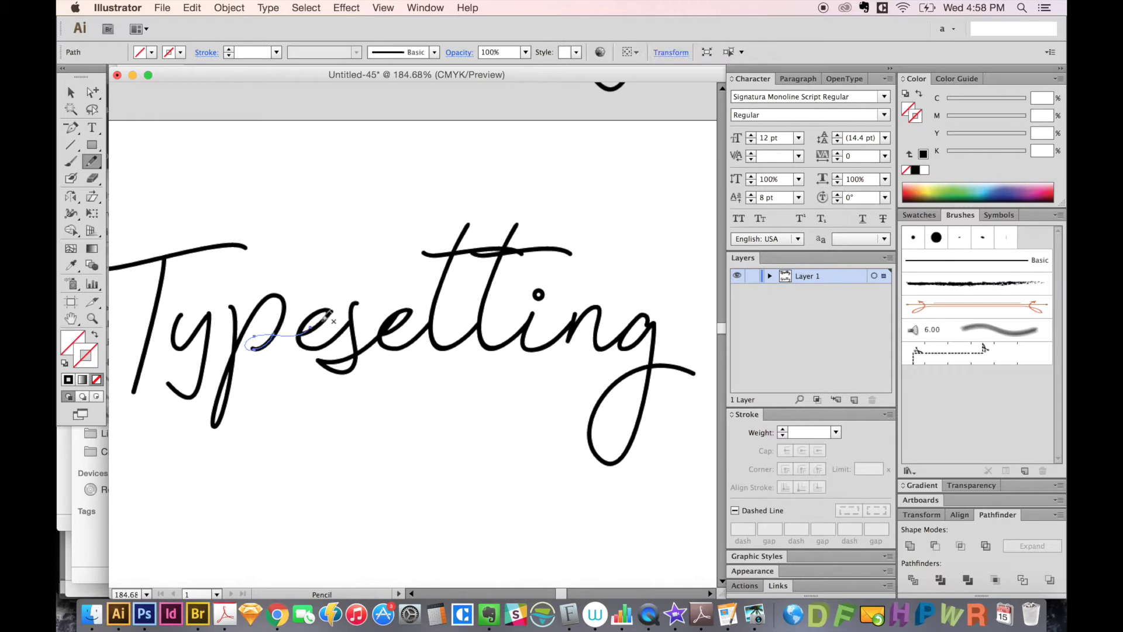
{"action": "key", "text": "z"}
{"action": "mouse_move", "coordinate": [378, 269]}
{"action": "left_mouse_down"}
{"action": "mouse_move", "coordinate": [225, 376]}
{"action": "mouse_move", "coordinate": [221, 410]}
{"action": "left_mouse_up"}
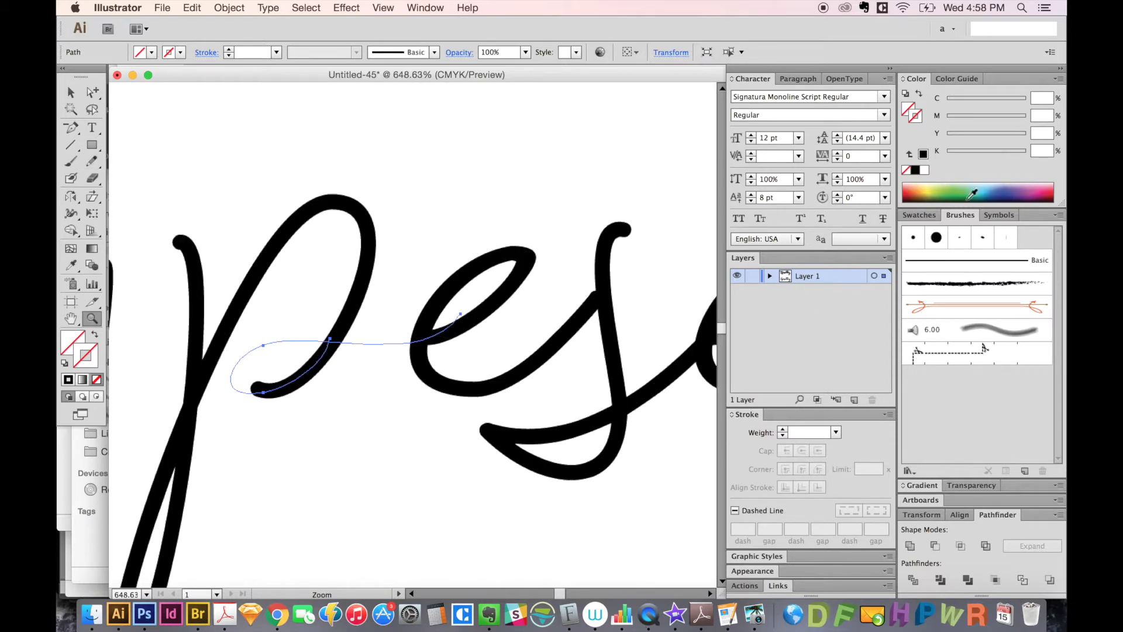
- Give the connector a black 3.5 pt stroke and expand it into a filled shape
{"action": "left_click", "coordinate": [915, 170]}
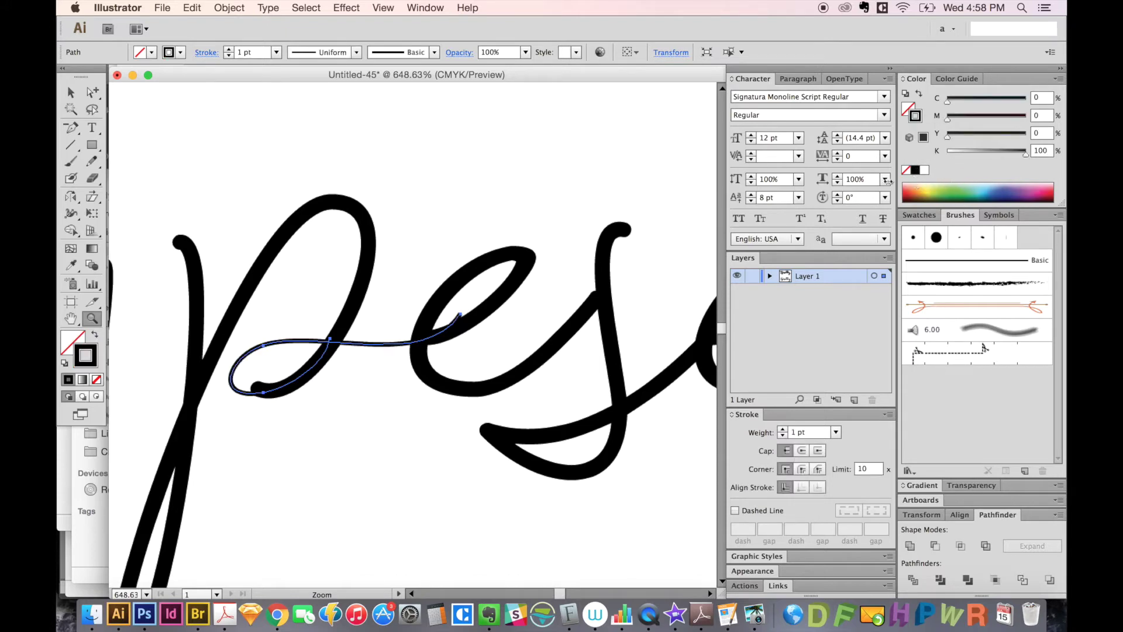
{"action": "left_click", "coordinate": [783, 430]}
{"action": "left_click", "coordinate": [783, 430]}
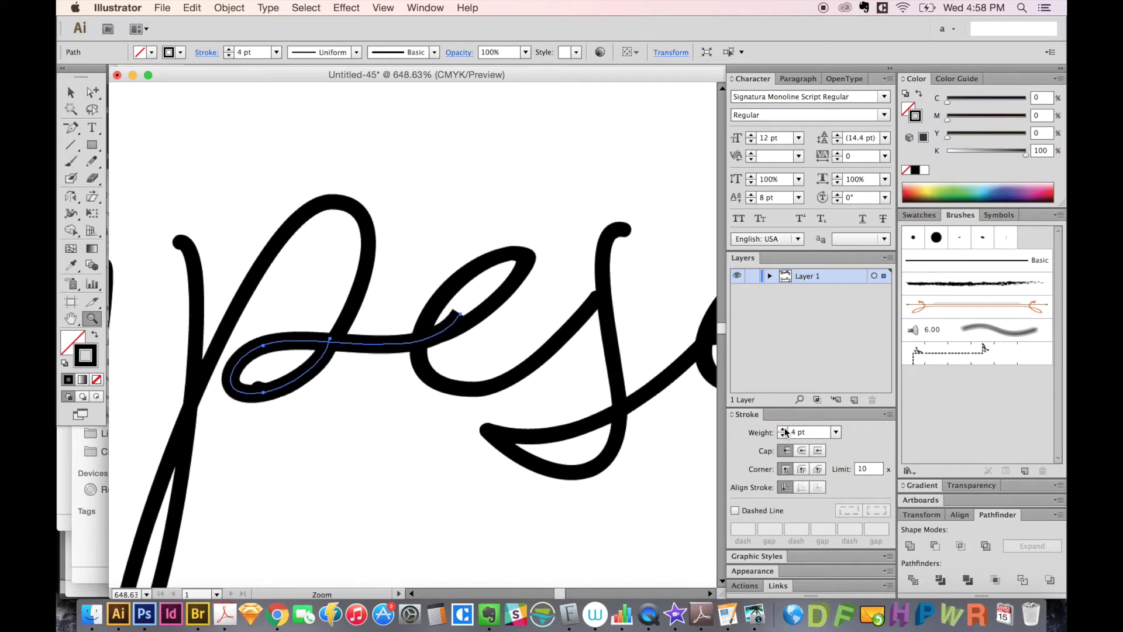
{"action": "double_click", "coordinate": [810, 433]}
{"action": "type", "text": "3.5"}
{"action": "key", "text": "Return"}
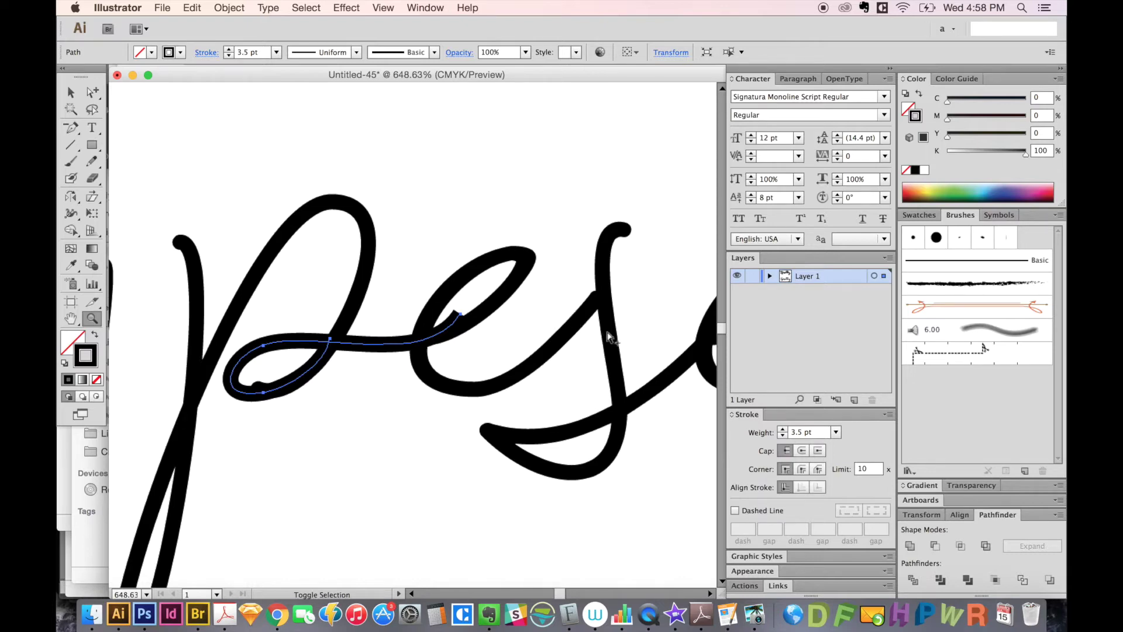
{"action": "key", "text": "ctrl+alt+e"}
{"action": "key", "text": "Return"}
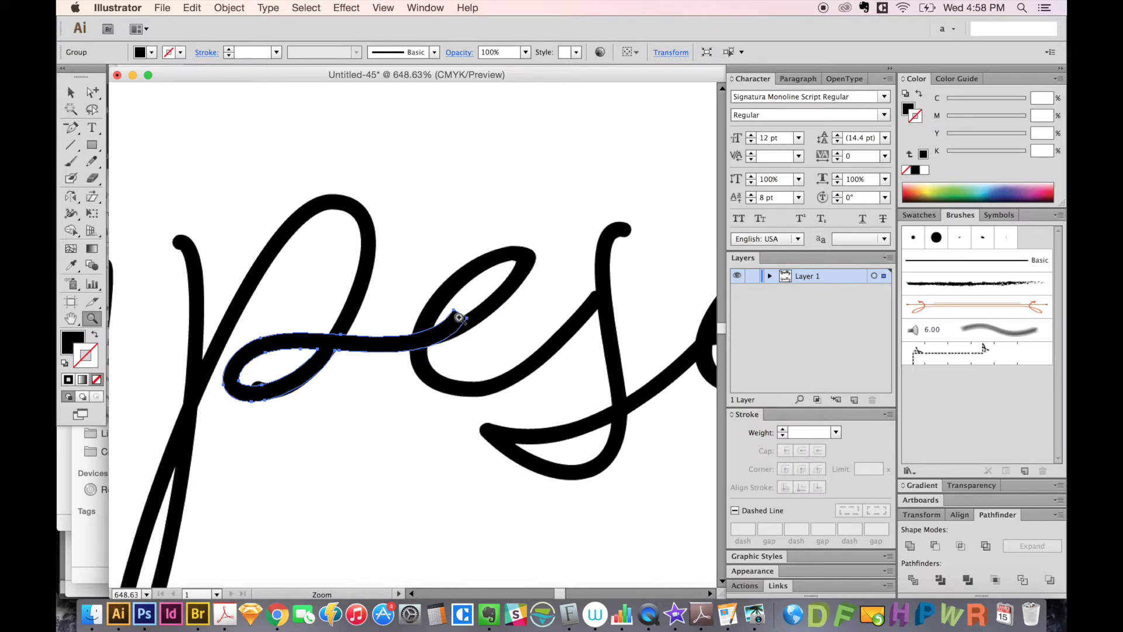
- Erase the curled end of the p's bowl, undoing stray erasures and restoring the joining loop
{"action": "key", "text": "shift+e"}
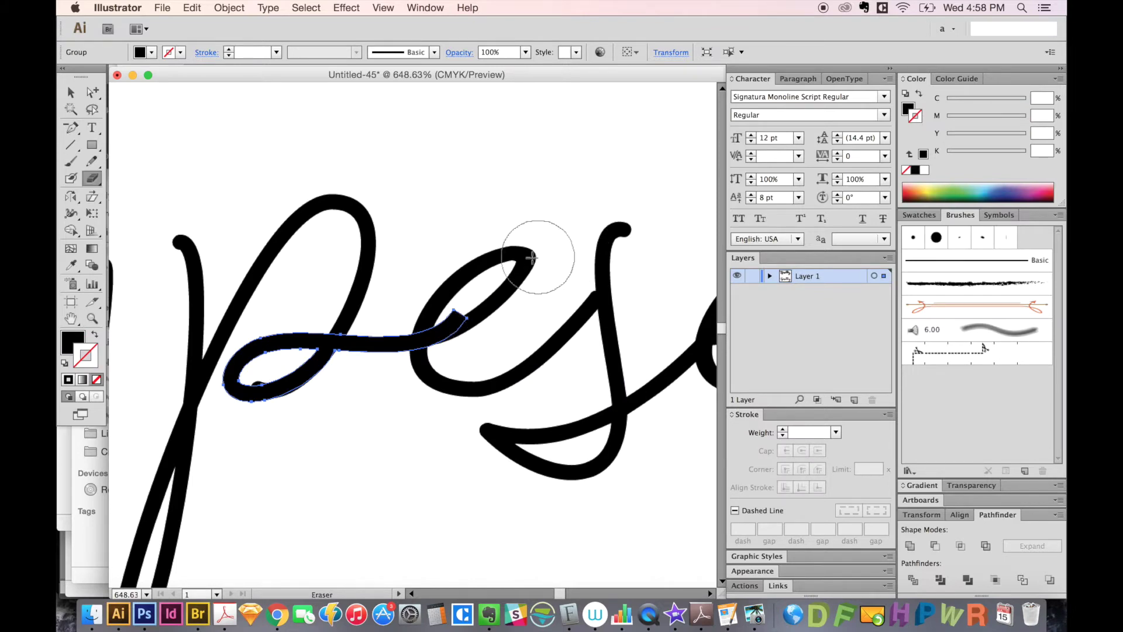
{"action": "mouse_move", "coordinate": [501, 296]}
{"action": "left_mouse_down"}
{"action": "mouse_move", "coordinate": [489, 281]}
{"action": "mouse_move", "coordinate": [466, 313]}
{"action": "mouse_move", "coordinate": [487, 320]}
{"action": "left_mouse_up"}
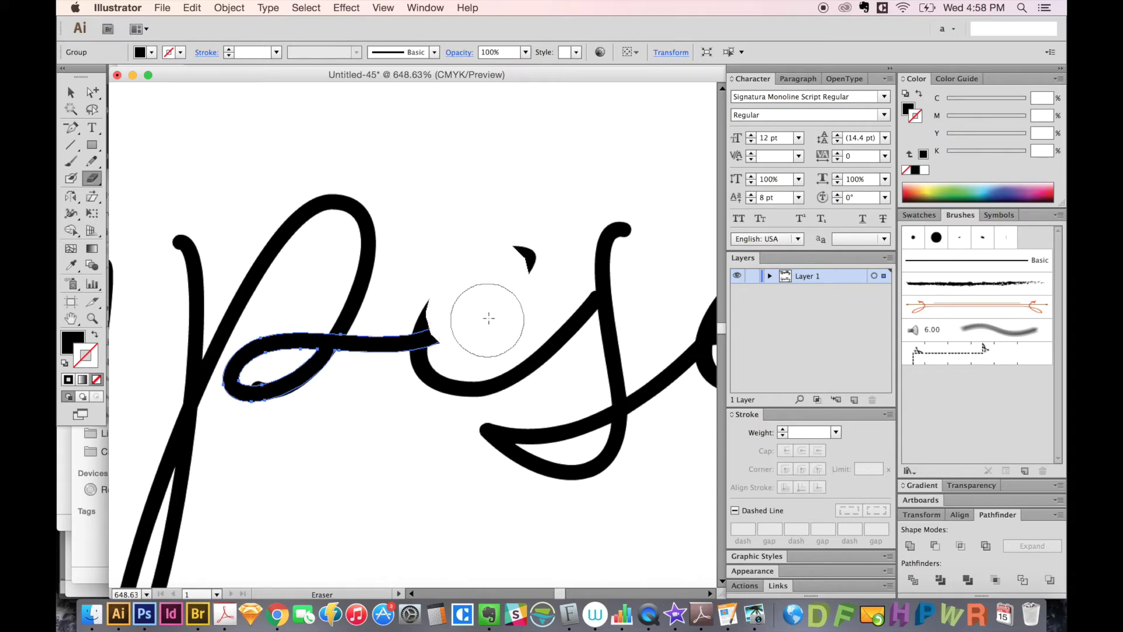
{"action": "key", "text": "super+z"}
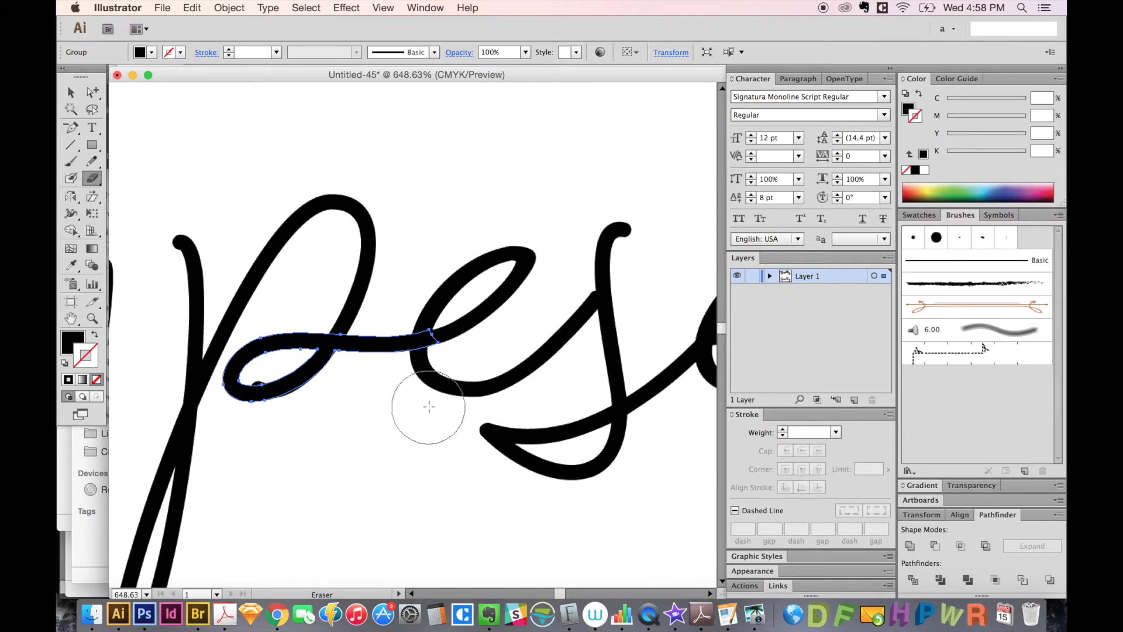
{"action": "key", "text": "super"}
{"action": "key", "text": "Delete"}
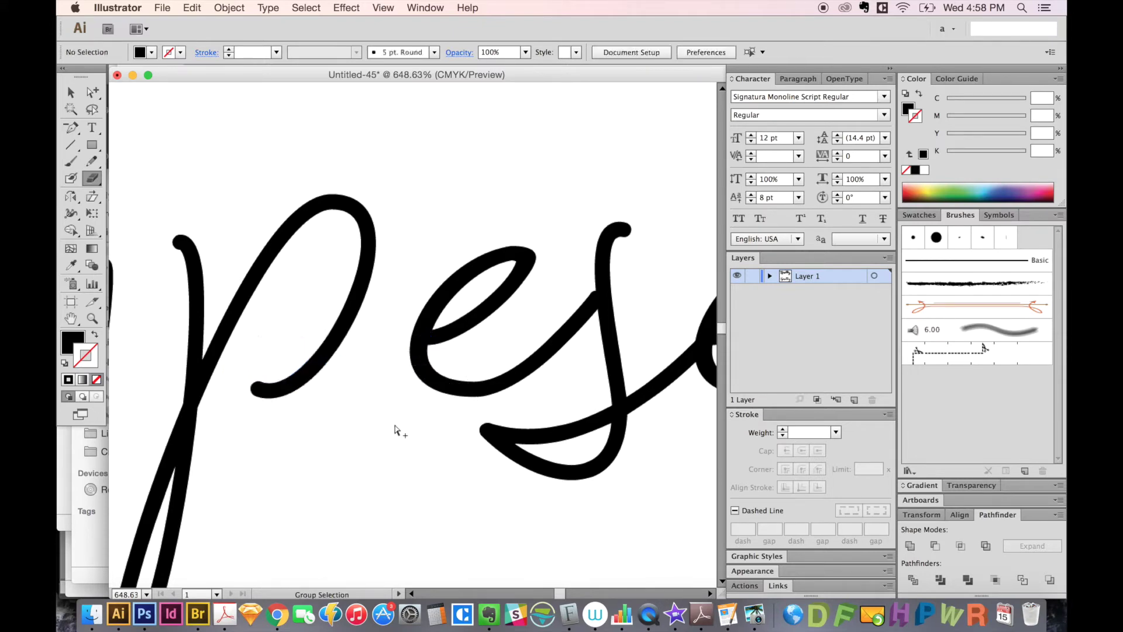
{"action": "left_click_drag", "start_coordinate": [282, 369], "coordinate": [271, 423]}
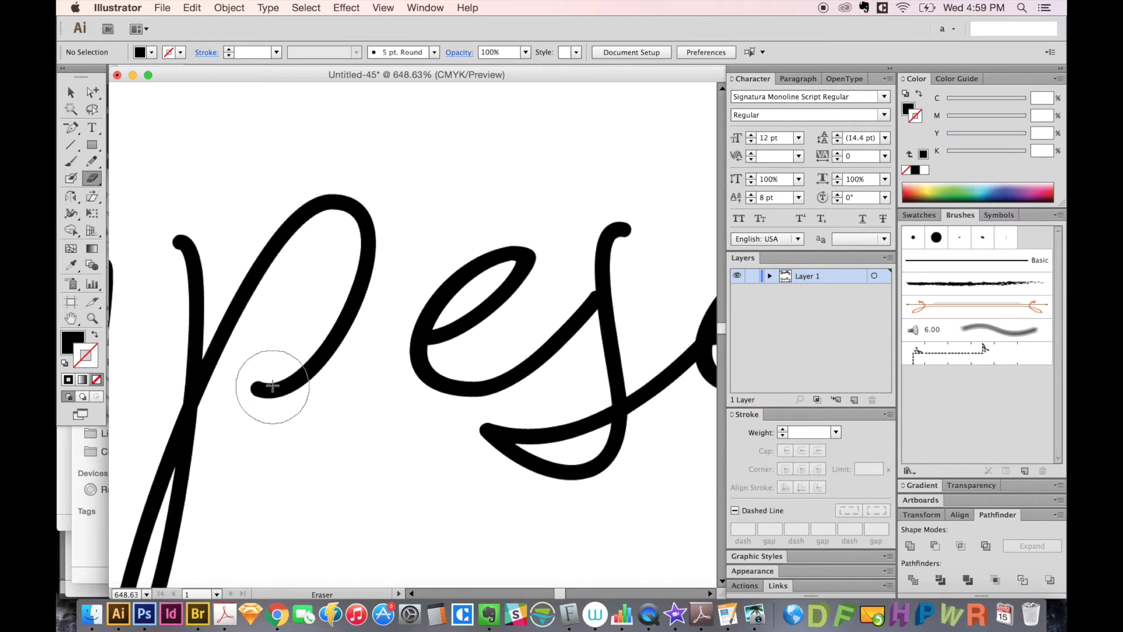
{"action": "mouse_move", "coordinate": [276, 388]}
{"action": "left_mouse_down"}
{"action": "mouse_move", "coordinate": [263, 381]}
{"action": "mouse_move", "coordinate": [291, 384]}
{"action": "left_mouse_up"}
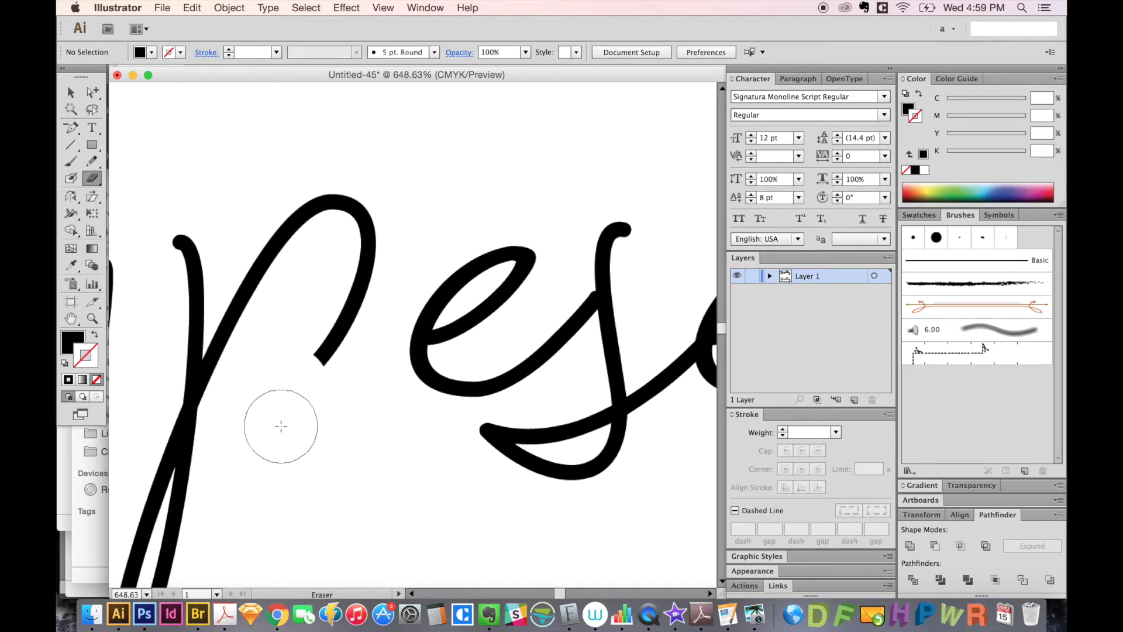
{"action": "key", "text": "super+z"}
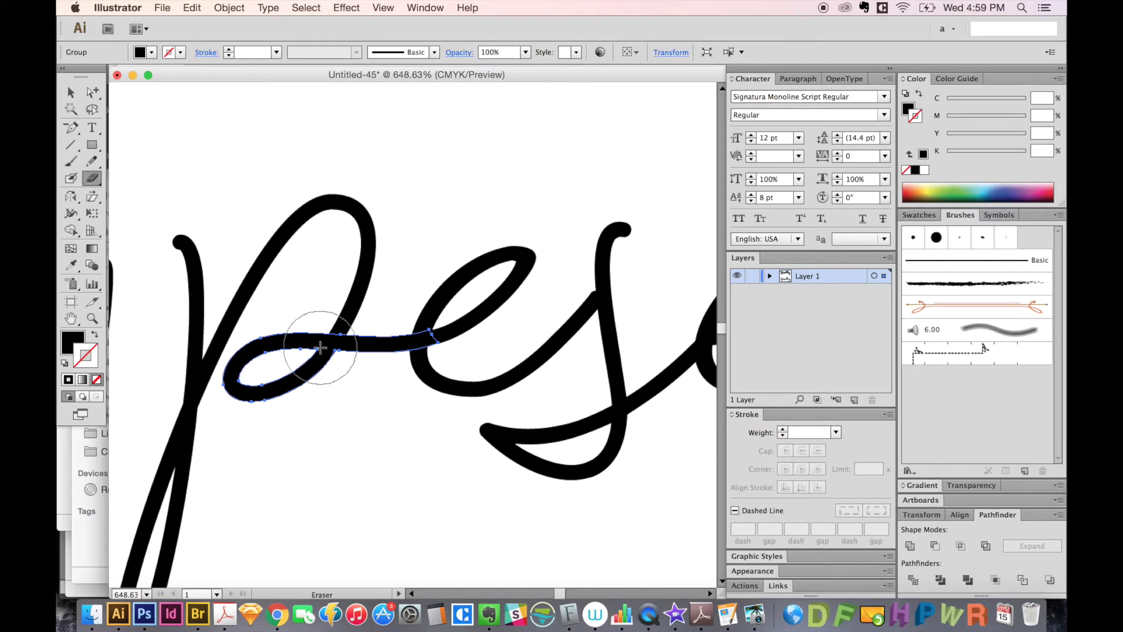
- Zoom out, then zoom closely on the s between the e letters
{"action": "key", "text": "super+minus"}
{"action": "key", "text": "super+minus"}
{"action": "key", "text": "super+minus"}
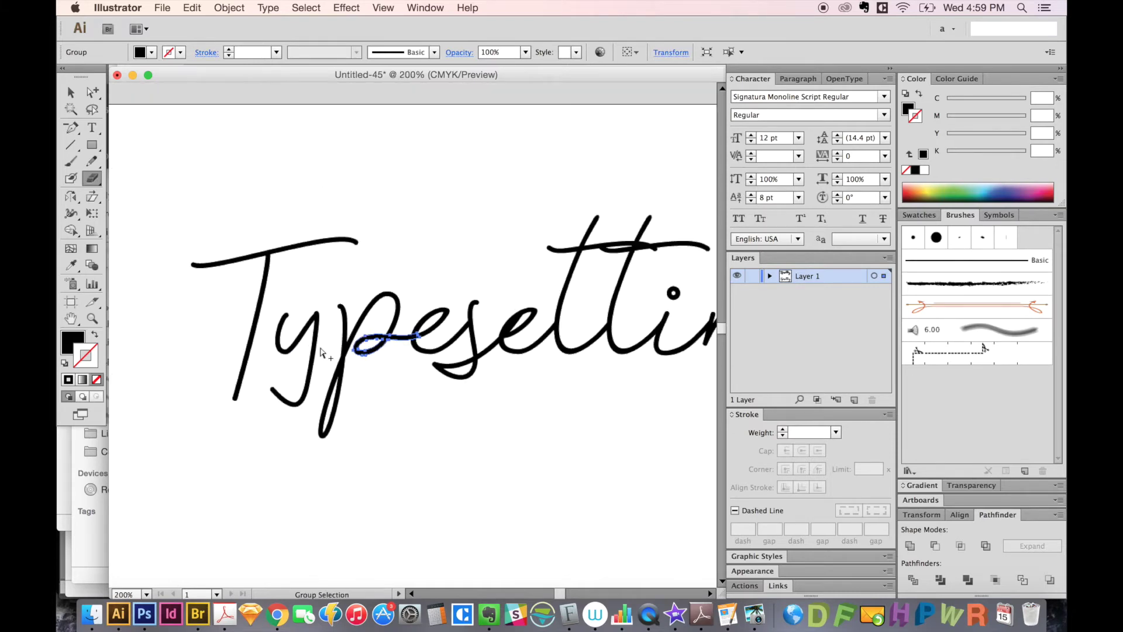
{"action": "left_click", "coordinate": [321, 351], "text": "super"}
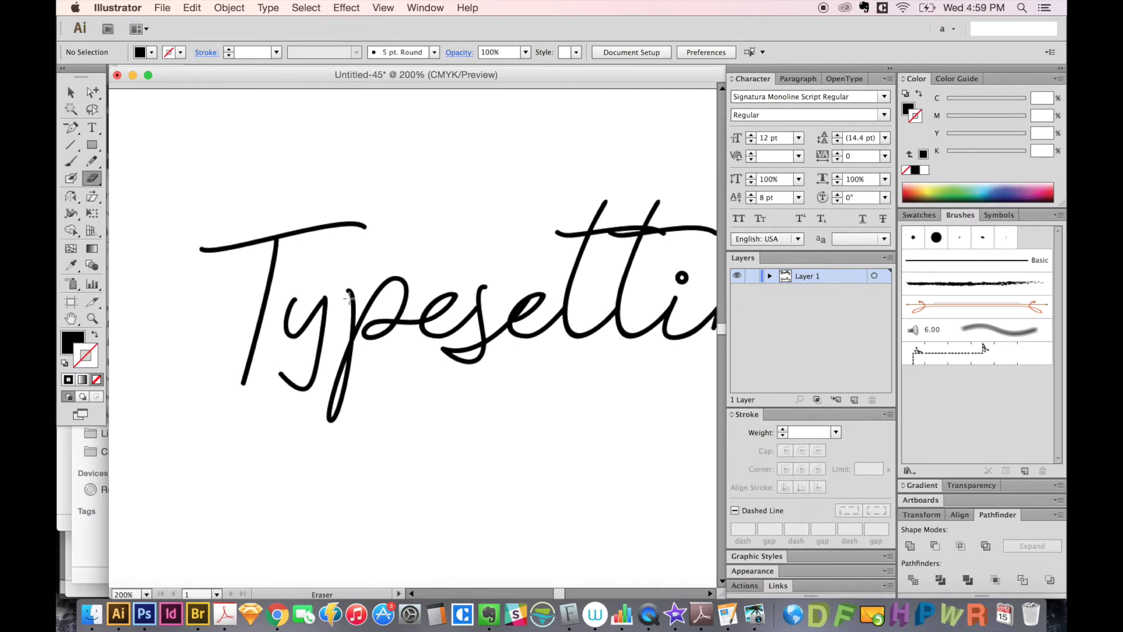
{"action": "key", "text": "v"}
{"action": "scroll", "coordinate": [369, 372], "scroll_direction": "right", "scroll_amount": 3}
{"action": "scroll", "coordinate": [369, 372], "scroll_direction": "right", "scroll_amount": 3}
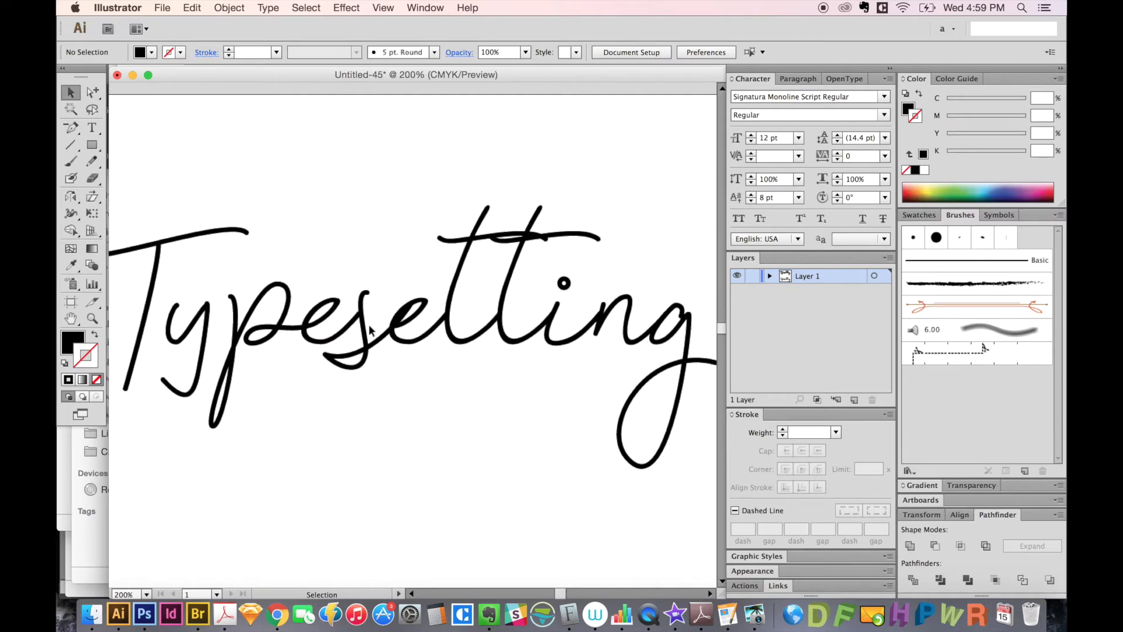
{"action": "key", "text": "z"}
{"action": "mouse_move", "coordinate": [445, 259]}
{"action": "left_mouse_down"}
{"action": "mouse_move", "coordinate": [321, 358]}
{"action": "mouse_move", "coordinate": [301, 395]}
{"action": "left_mouse_up"}
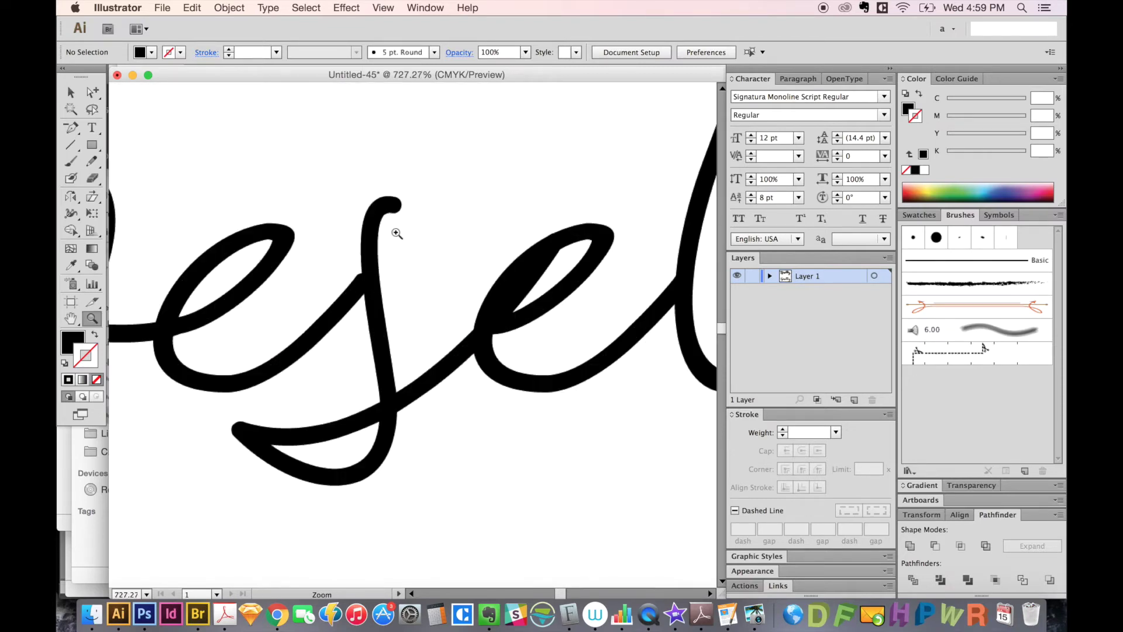
{"action": "key", "text": "a"}
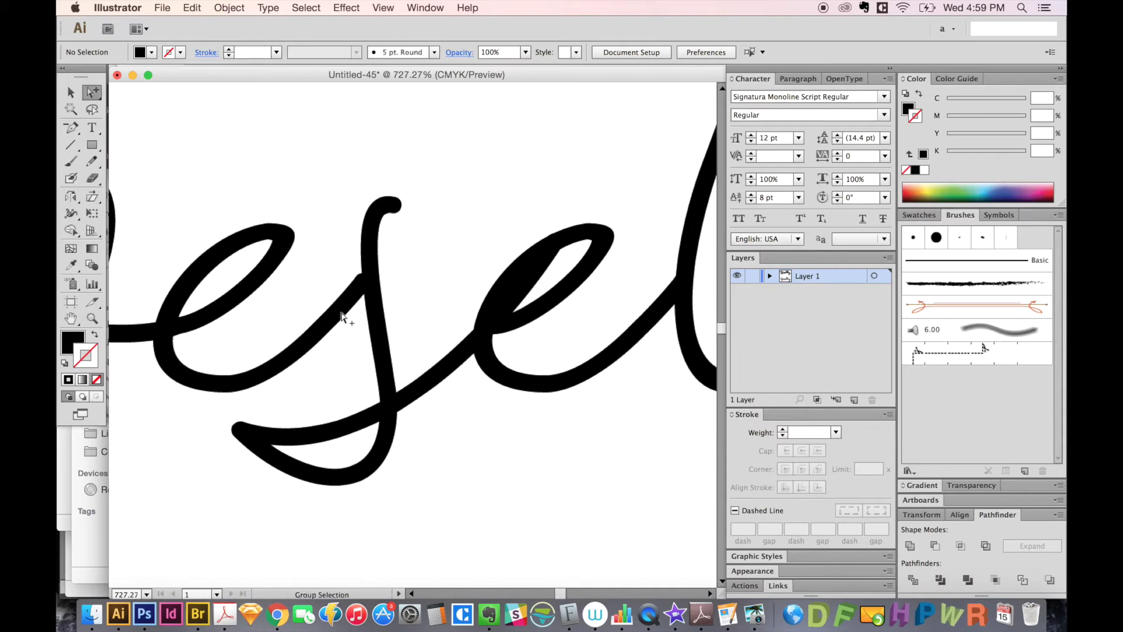
{"action": "left_click", "coordinate": [343, 316]}
{"action": "left_click", "coordinate": [353, 314]}
- Draw a new Pencil stroke along the top of the s and enter a stroke weight of 5
{"action": "key", "text": "n"}
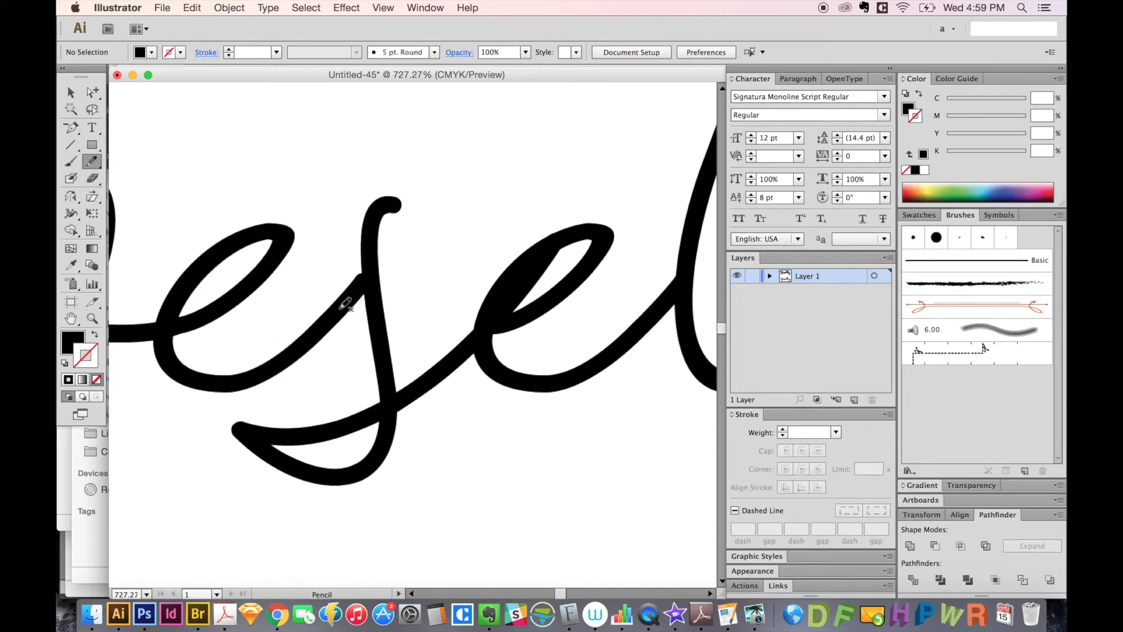
{"action": "left_click_drag", "start_coordinate": [341, 307], "coordinate": [371, 274]}
{"action": "left_click_drag", "start_coordinate": [396, 202], "coordinate": [401, 213]}
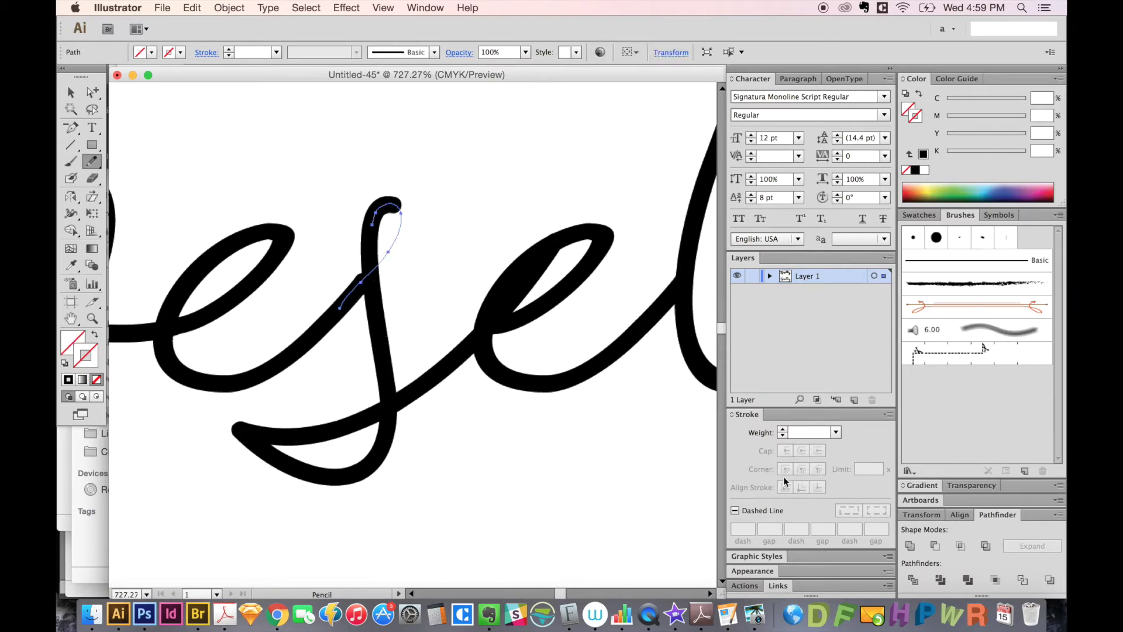
{"action": "left_click", "coordinate": [814, 433]}
{"action": "type", "text": "5"}
{"action": "key", "text": "Return"}
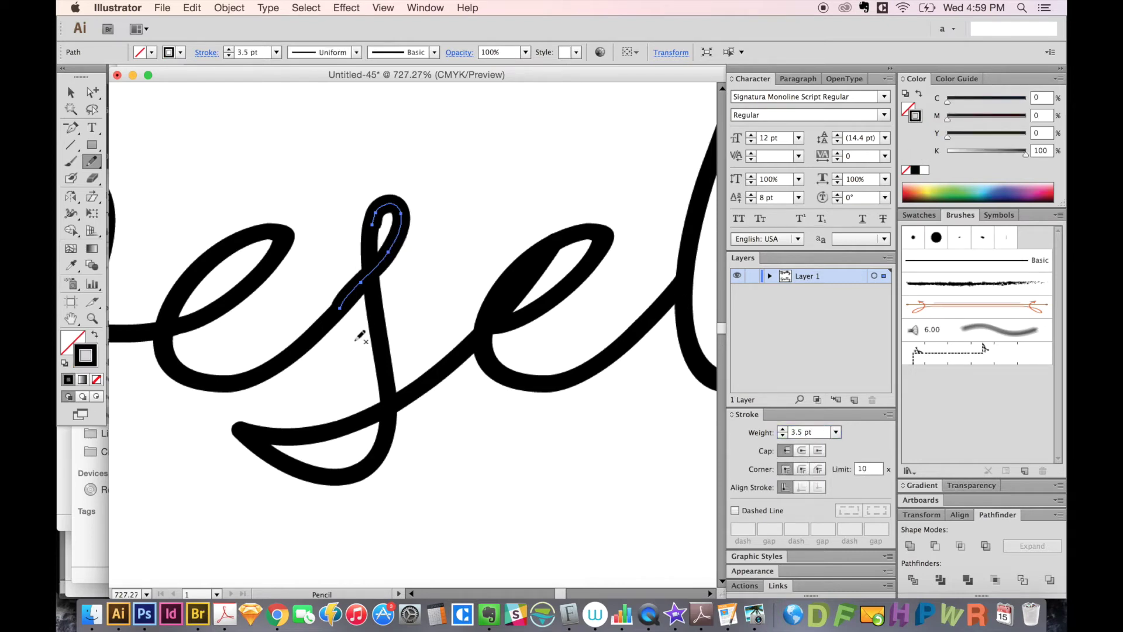
- Try erasing the e–s join, undo it, and trim the inner stroke of the s loop
{"action": "key", "text": "shift+e"}
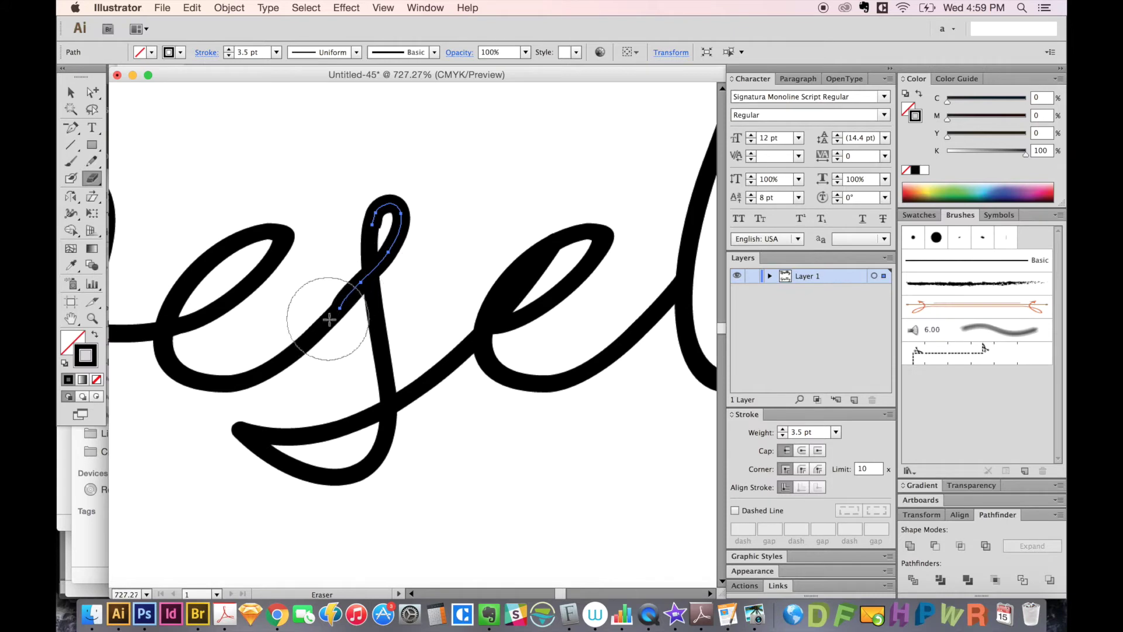
{"action": "left_click_drag", "start_coordinate": [331, 317], "coordinate": [333, 298]}
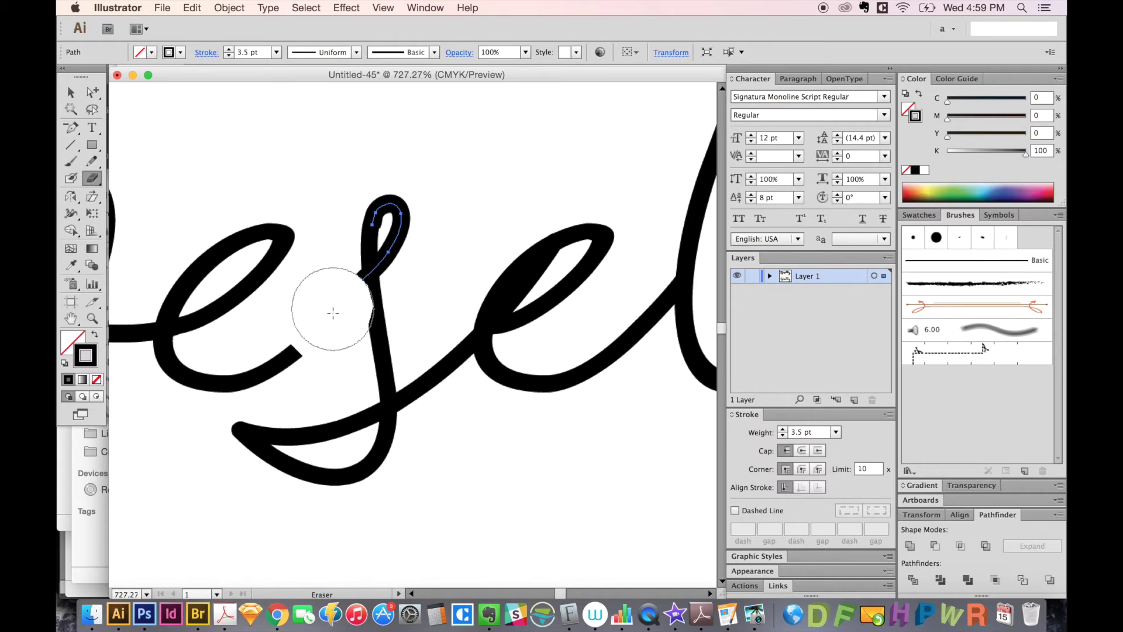
{"action": "key", "text": "super+z"}
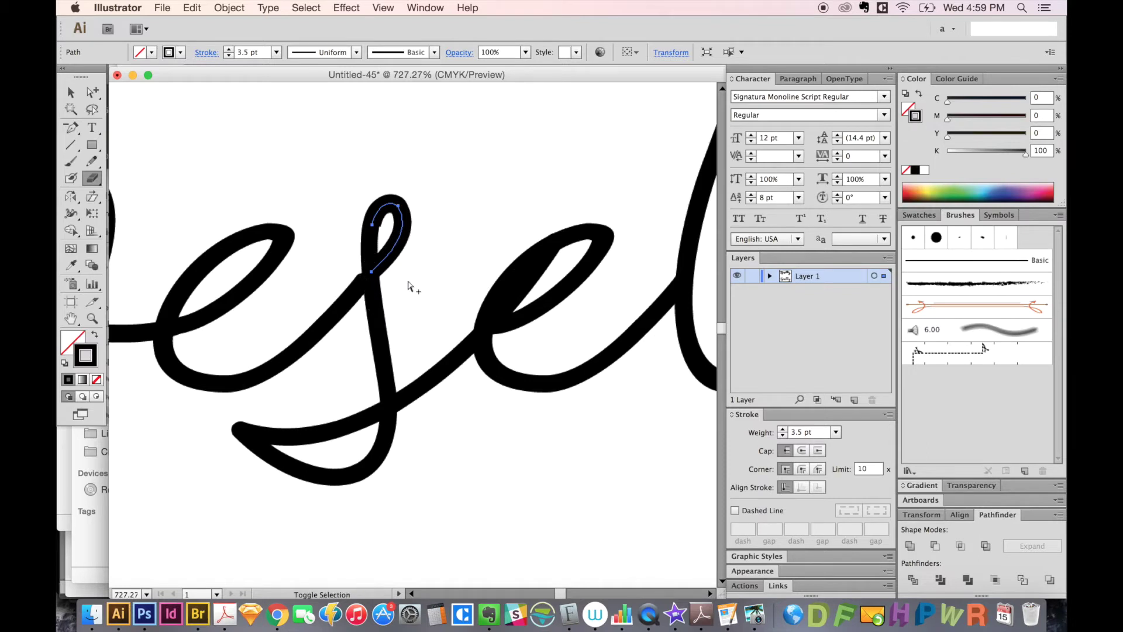
{"action": "left_click_drag", "start_coordinate": [409, 286], "coordinate": [406, 281]}
- Reshape the s loop by dragging its handle and nudging its top anchor
{"action": "key", "text": "a"}
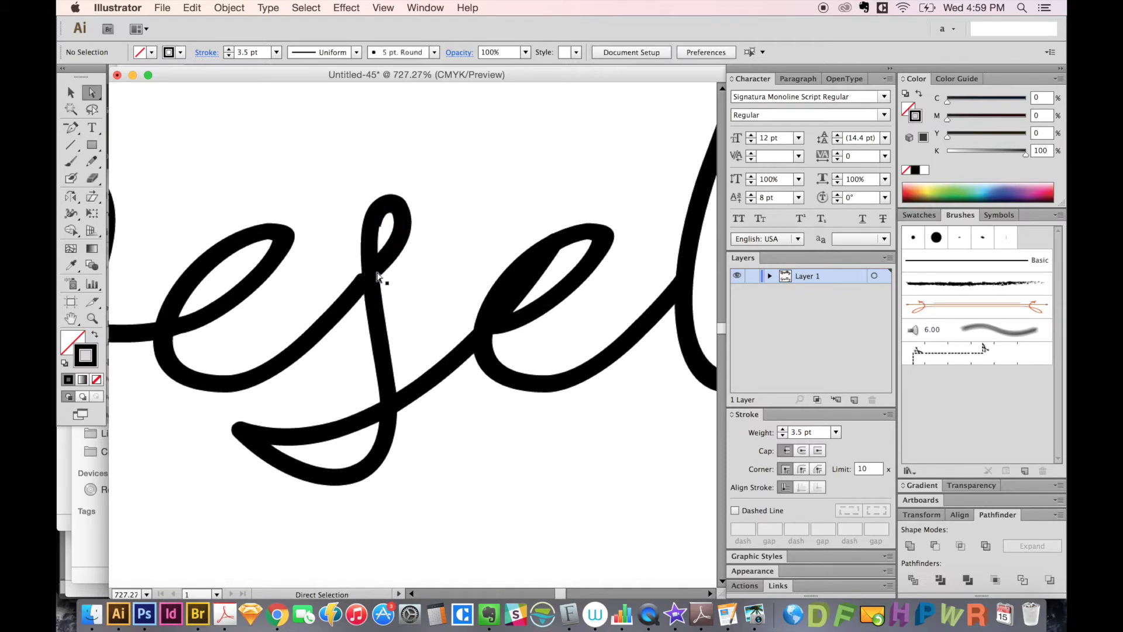
{"action": "left_click", "coordinate": [377, 277]}
{"action": "left_click", "coordinate": [361, 285]}
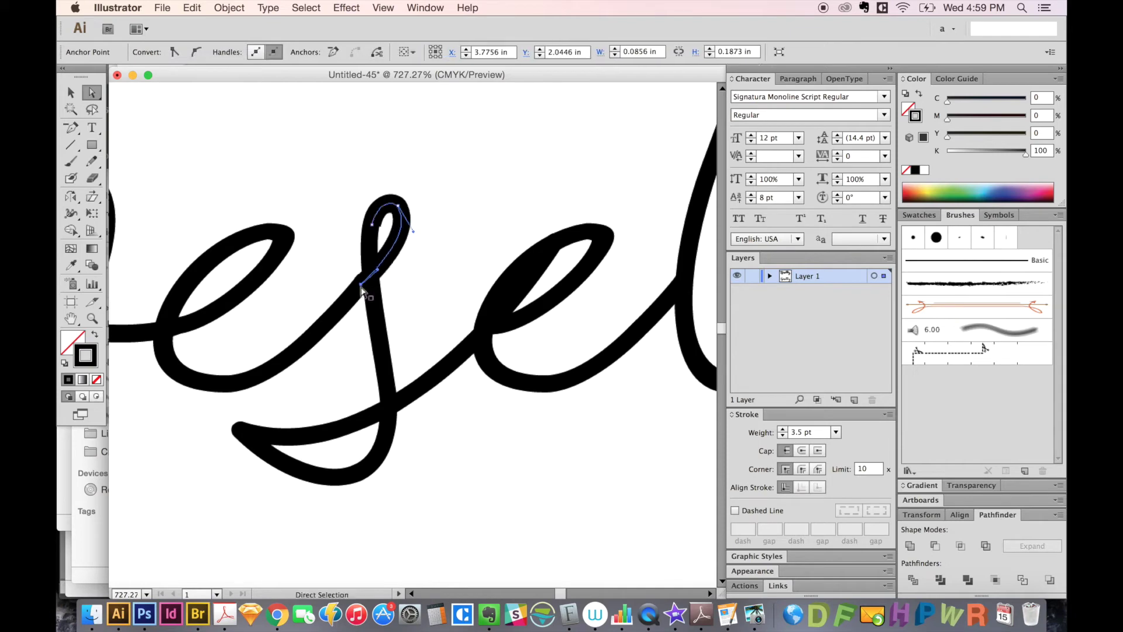
{"action": "left_click_drag", "start_coordinate": [379, 271], "coordinate": [382, 263]}
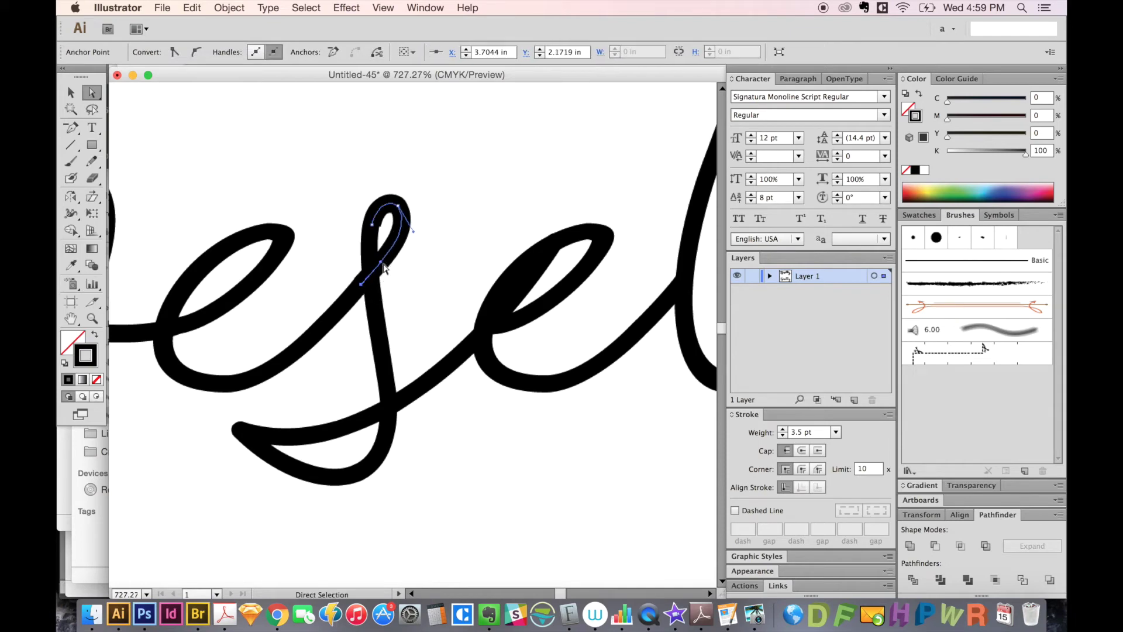
{"action": "left_click", "coordinate": [373, 226]}
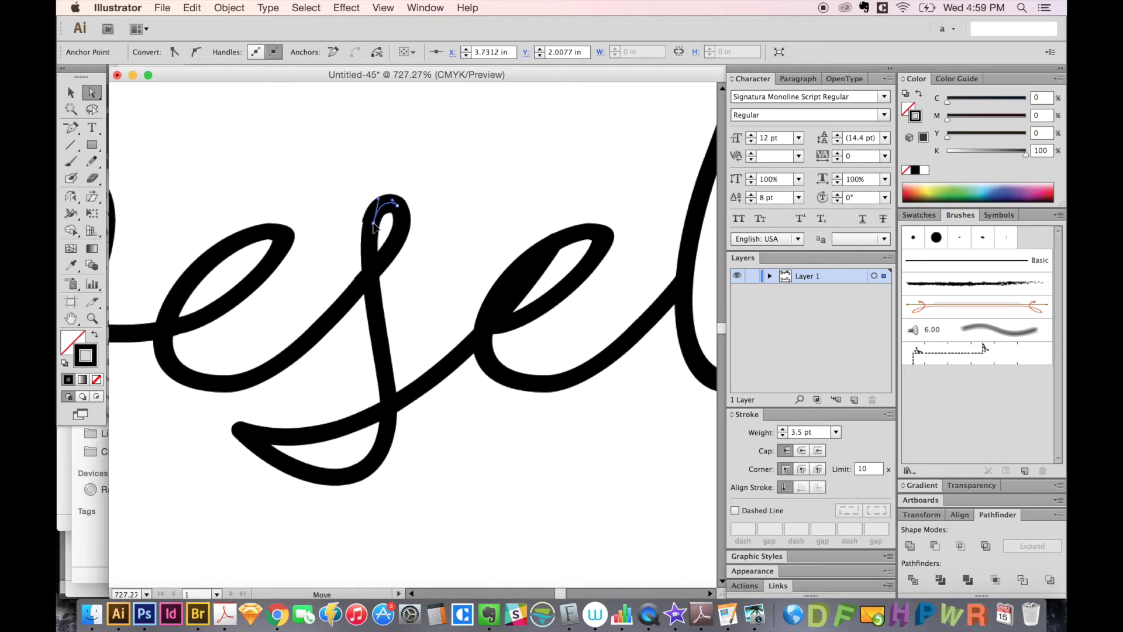
{"action": "left_click_drag", "start_coordinate": [373, 227], "coordinate": [374, 226]}
- Try erasing part of the e loop, undo it, and pan toward the double t
{"action": "scroll", "coordinate": [386, 305], "scroll_direction": "right", "scroll_amount": 3}
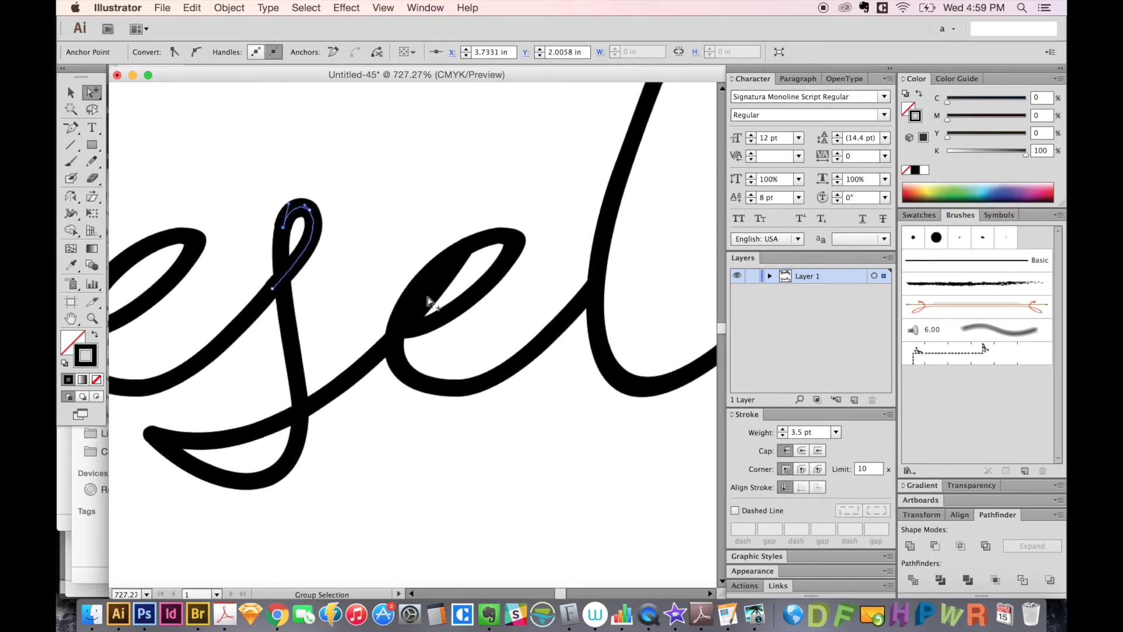
{"action": "left_click", "coordinate": [401, 342], "text": "alt"}
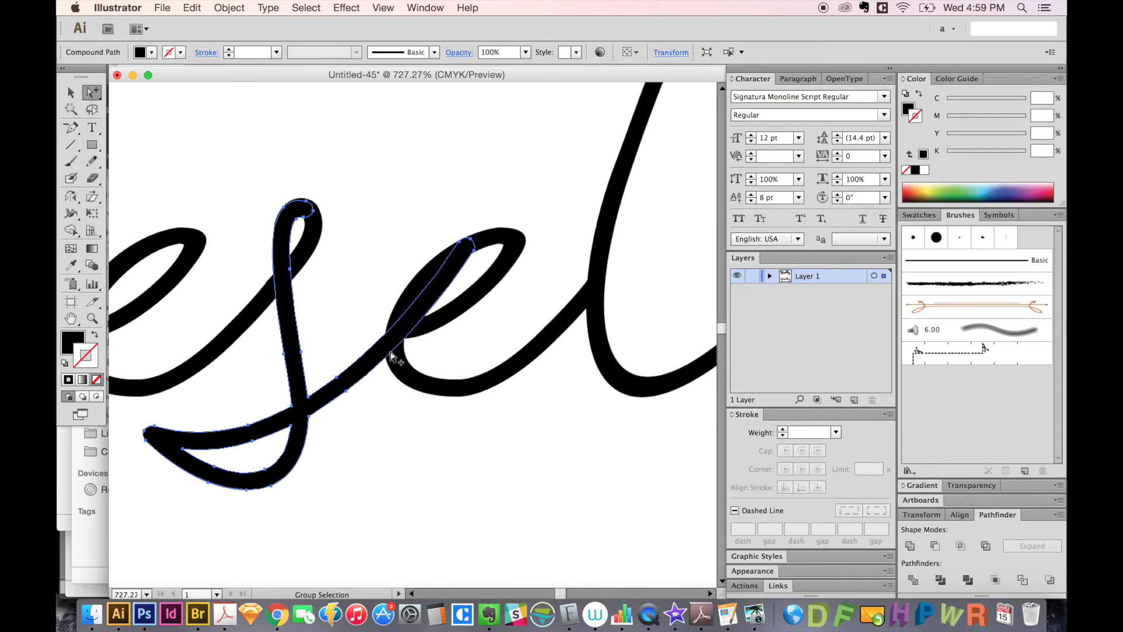
{"action": "key", "text": "shift+e"}
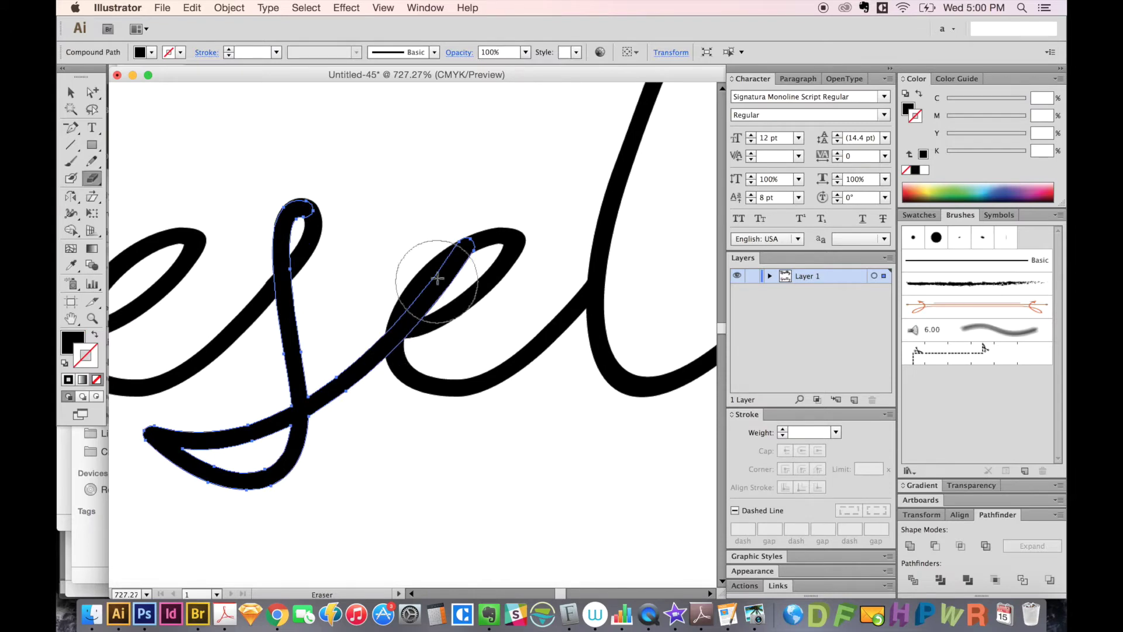
{"action": "left_click_drag", "start_coordinate": [438, 278], "coordinate": [489, 213]}
{"action": "left_click_drag", "start_coordinate": [439, 271], "coordinate": [422, 295]}
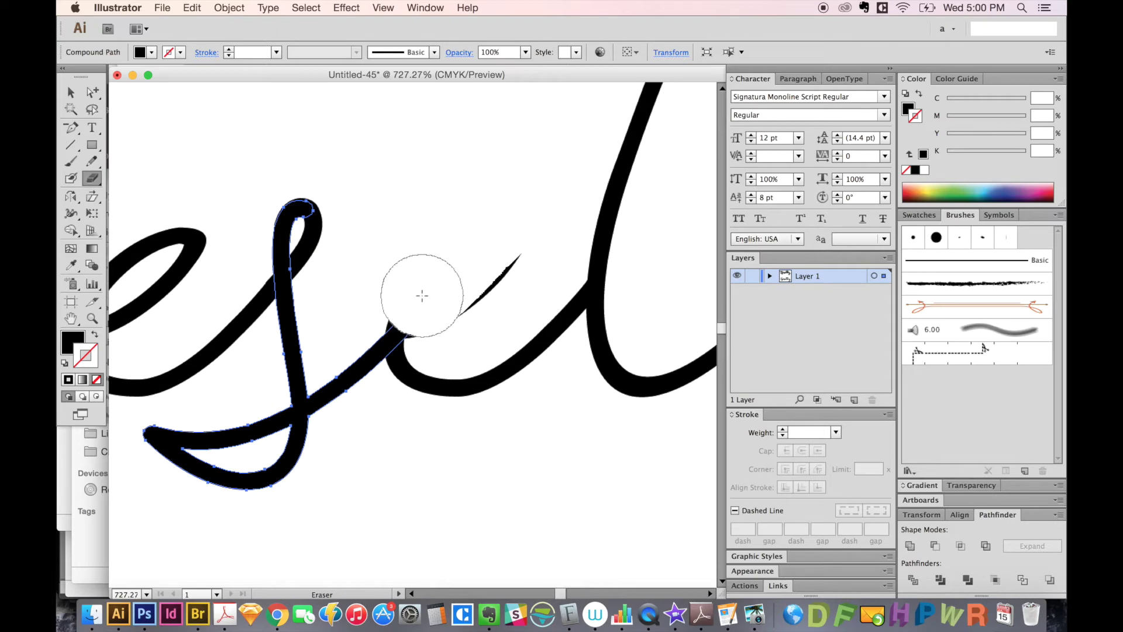
{"action": "key", "text": "super+z"}
{"action": "mouse_move", "coordinate": [540, 343]}
{"action": "left_mouse_down"}
{"action": "mouse_move", "coordinate": [374, 404]}
{"action": "mouse_move", "coordinate": [328, 462]}
{"action": "left_mouse_up"}
- Pan to the double t and select their shared crossbar with Group Selection
{"action": "left_click_drag", "start_coordinate": [399, 418], "coordinate": [371, 436]}
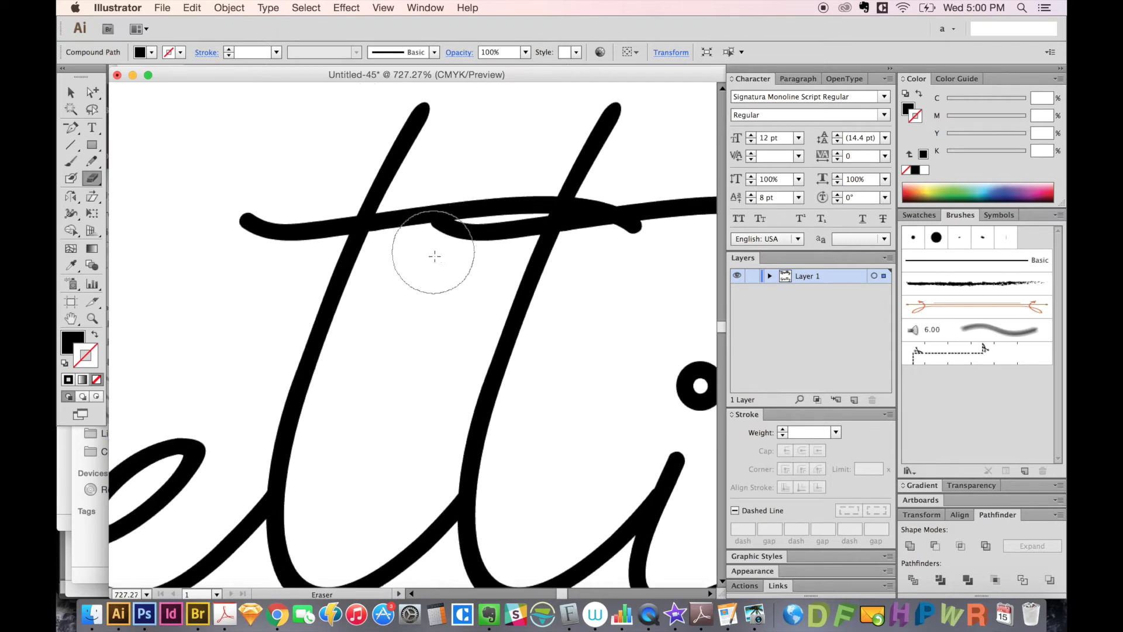
{"action": "left_click_drag", "start_coordinate": [550, 314], "coordinate": [426, 337]}
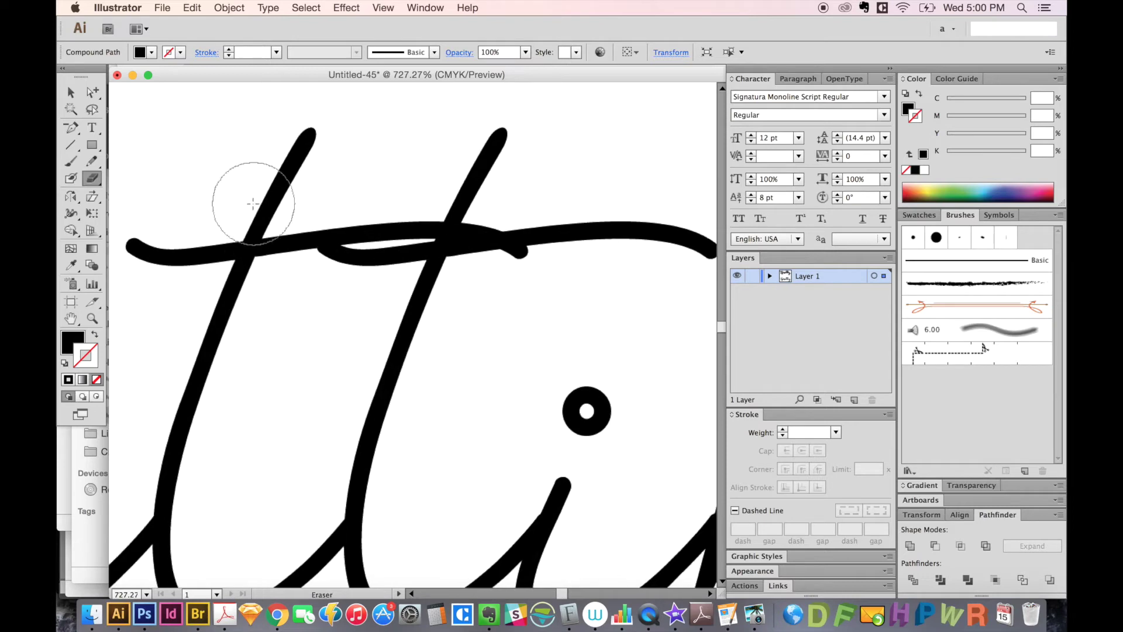
{"action": "left_click_drag", "start_coordinate": [425, 337], "coordinate": [498, 284]}
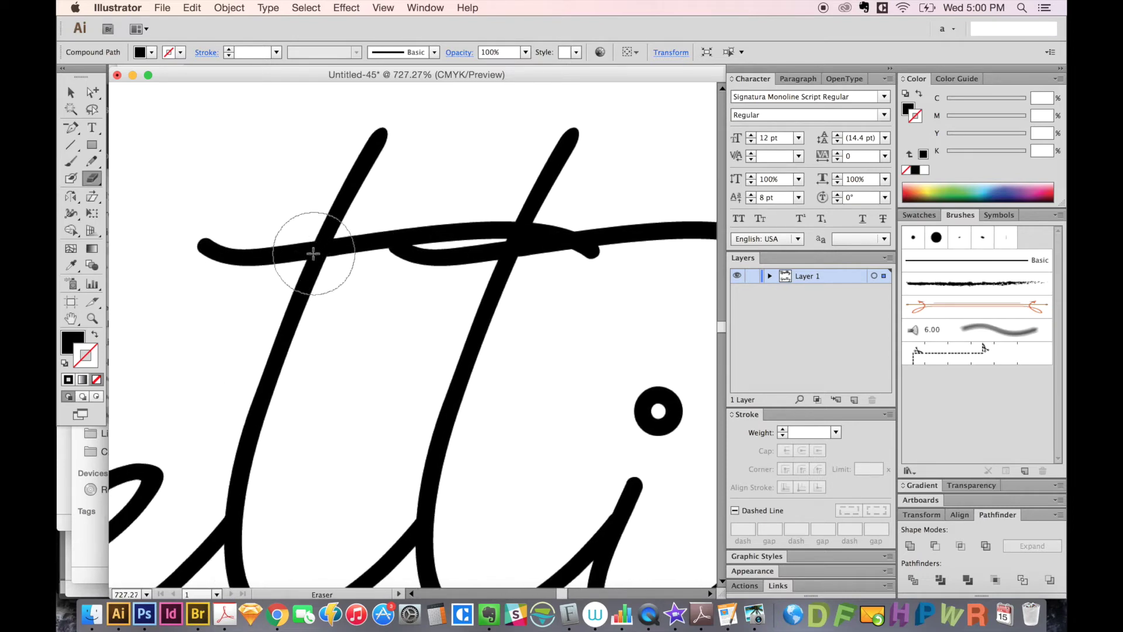
{"action": "key", "text": "super"}
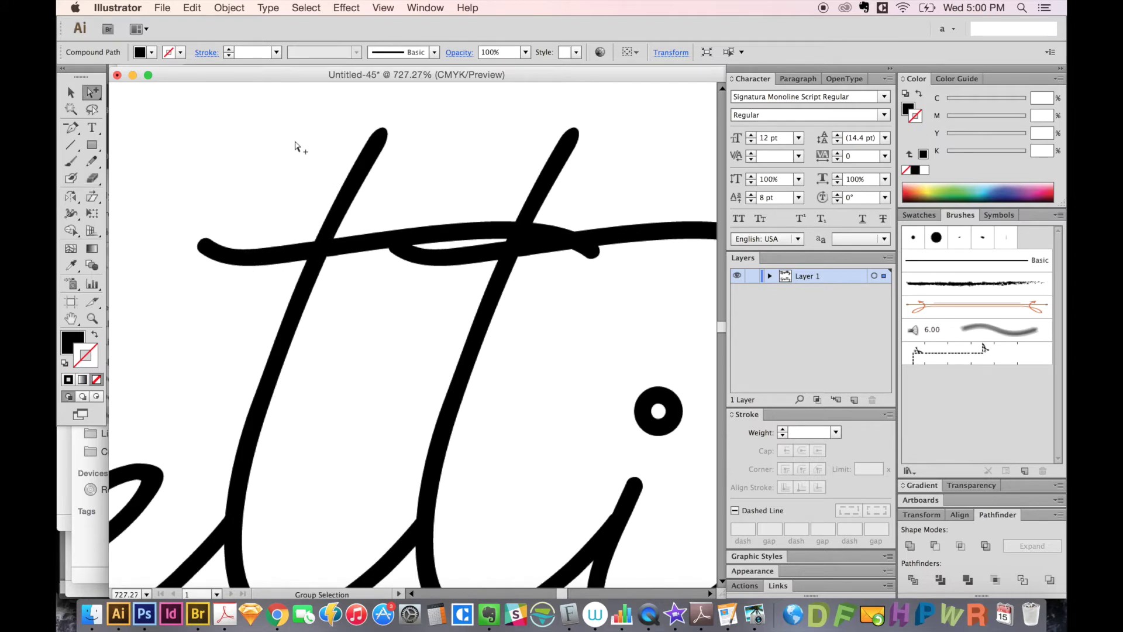
{"action": "mouse_move", "coordinate": [101, 91]}
{"action": "left_mouse_down"}
{"action": "mouse_move", "coordinate": [131, 89]}
{"action": "mouse_move", "coordinate": [139, 111]}
{"action": "left_mouse_up"}
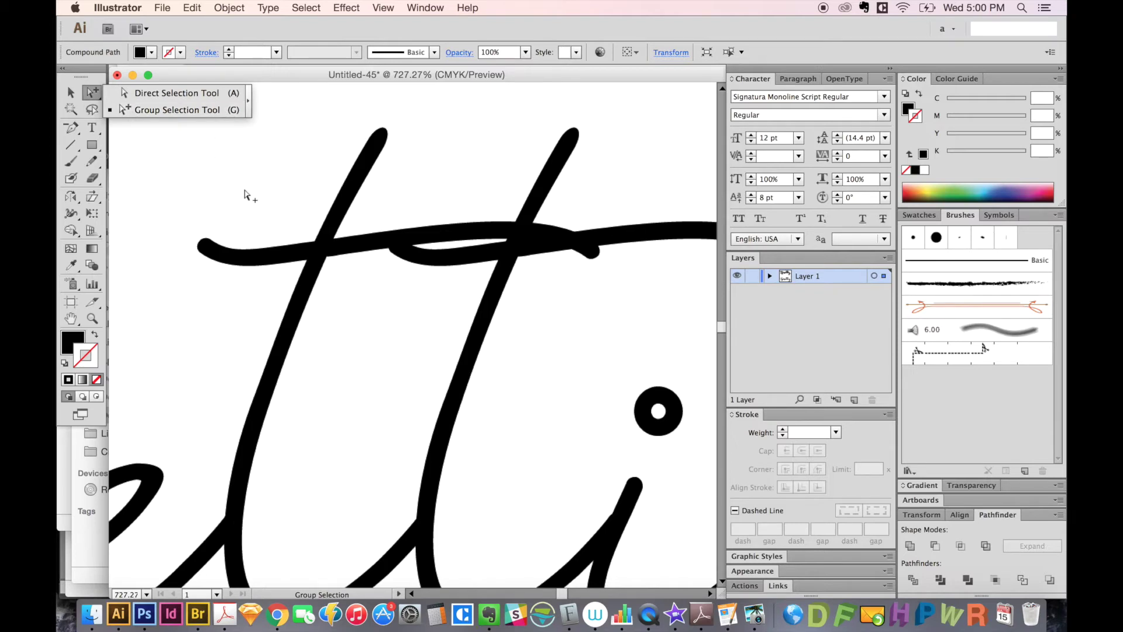
{"action": "left_click", "coordinate": [249, 216]}
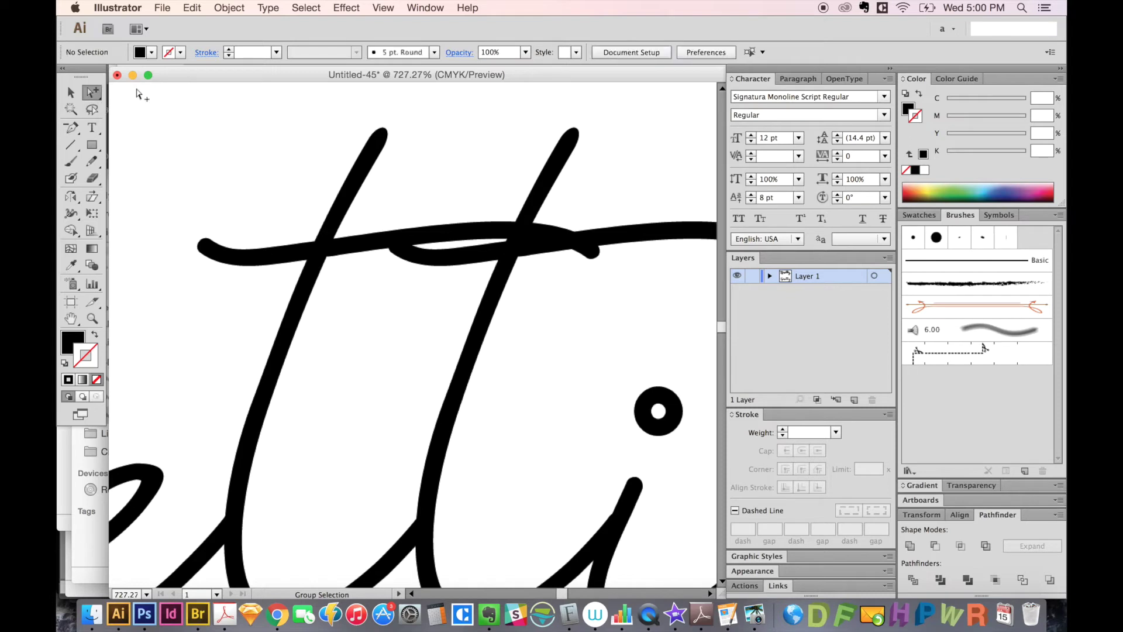
{"action": "left_click_drag", "start_coordinate": [208, 231], "coordinate": [220, 275]}
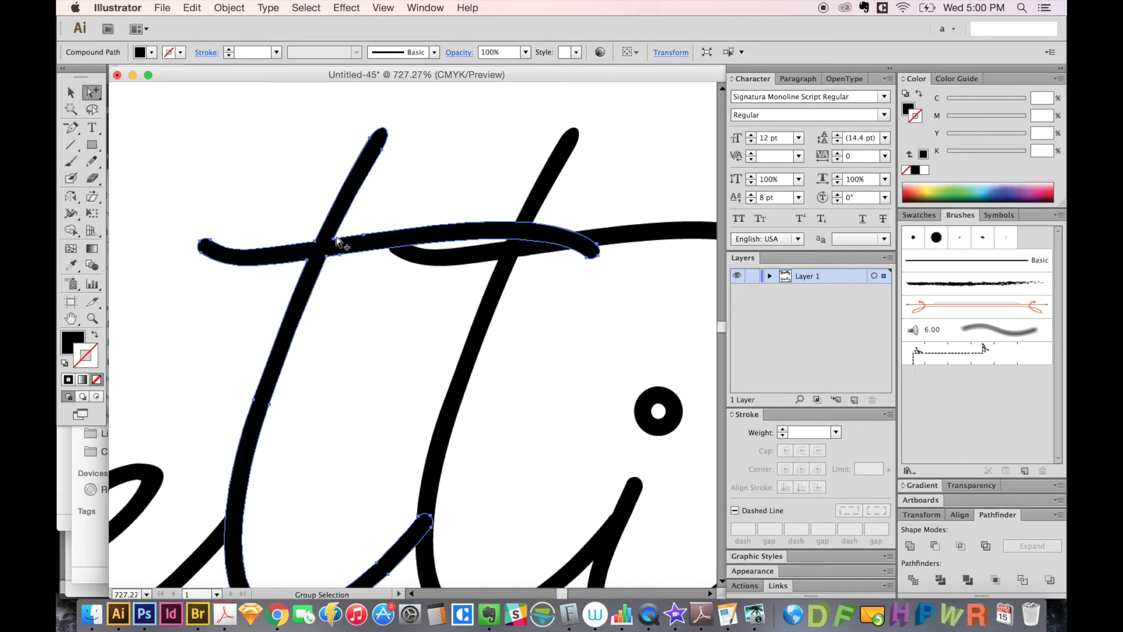
- Redraw the crossbar with the Pencil to trim its left end, undo, and recentre on the t
{"action": "key", "text": "n"}
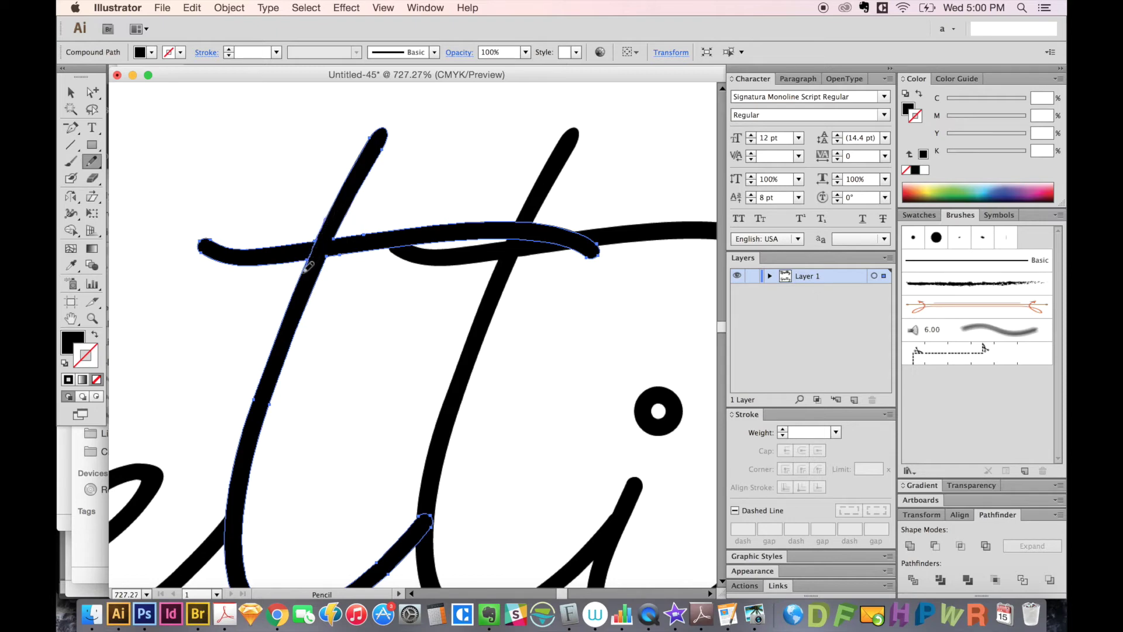
{"action": "left_click_drag", "start_coordinate": [304, 274], "coordinate": [291, 308]}
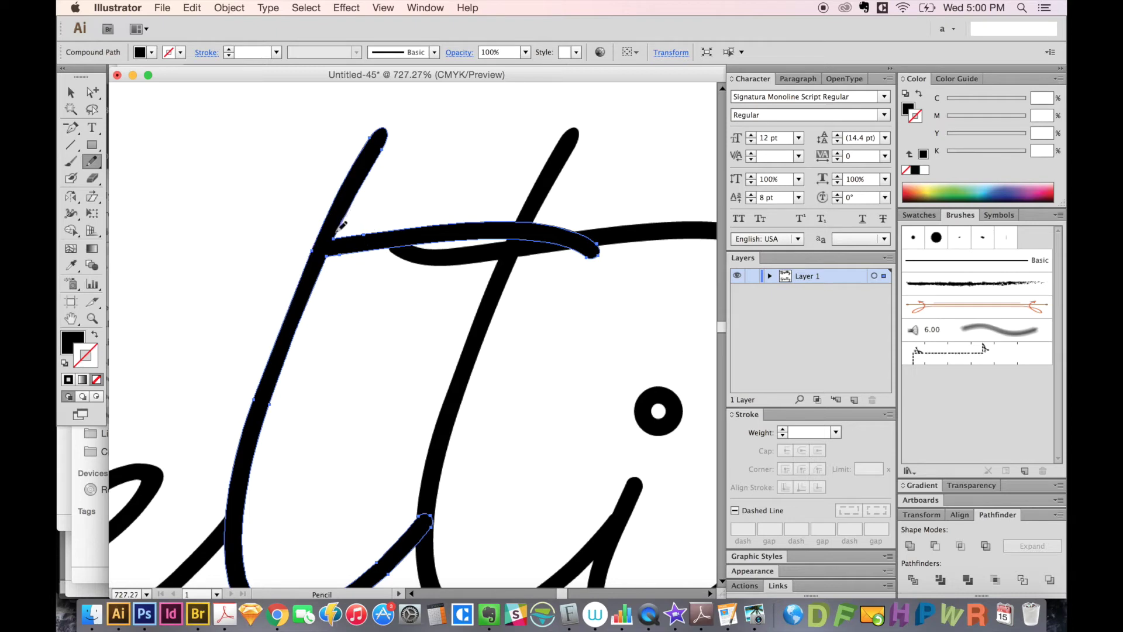
{"action": "key", "text": "ctrl+z"}
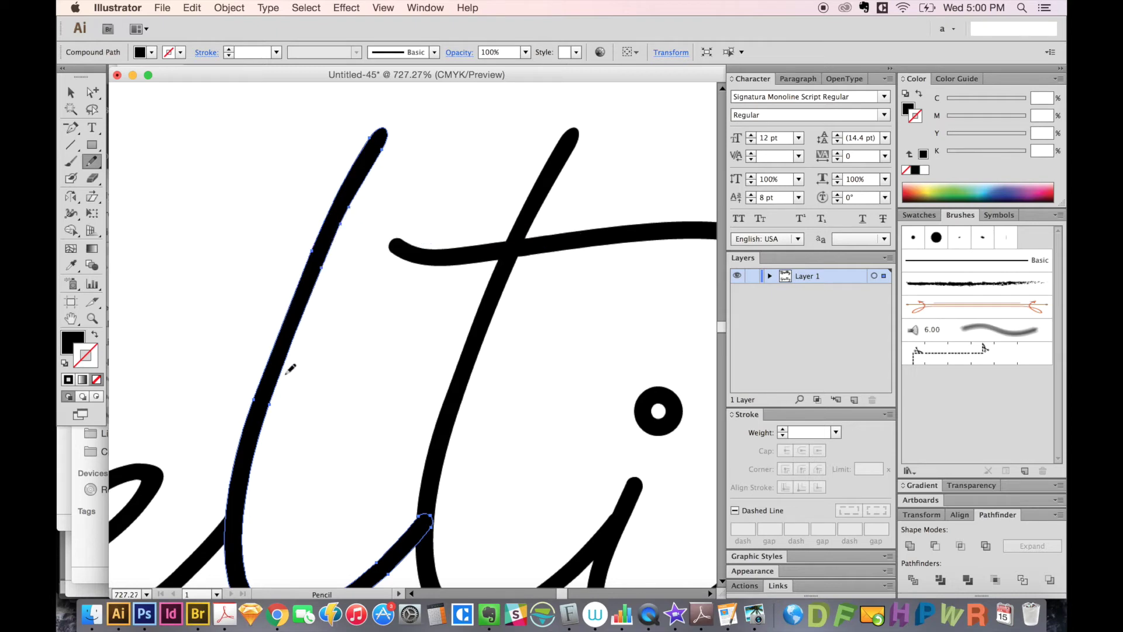
{"action": "left_click_drag", "start_coordinate": [423, 316], "coordinate": [287, 299]}
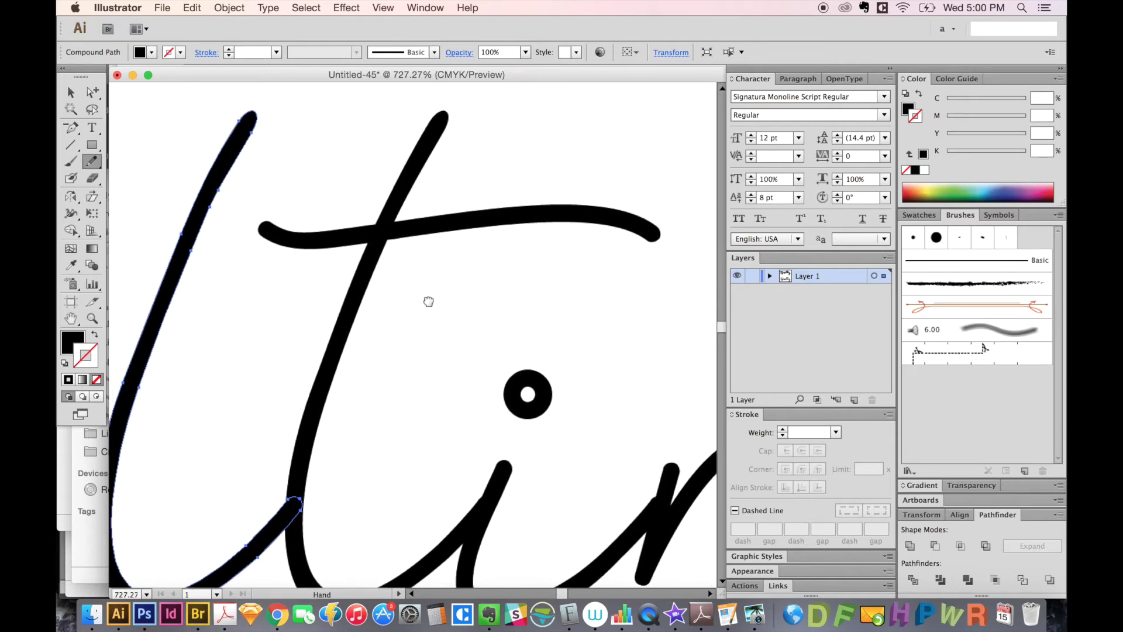
{"action": "left_click_drag", "start_coordinate": [459, 235], "coordinate": [471, 240]}
{"action": "mouse_move", "coordinate": [338, 245]}
{"action": "left_mouse_down"}
{"action": "mouse_move", "coordinate": [415, 250]}
{"action": "mouse_move", "coordinate": [393, 270]}
{"action": "mouse_move", "coordinate": [360, 263]}
{"action": "left_mouse_up"}
- Lasso the crossbar's right and left end pieces, undoing each trial deletion
{"action": "key", "text": "a"}
{"action": "left_click", "coordinate": [427, 219]}
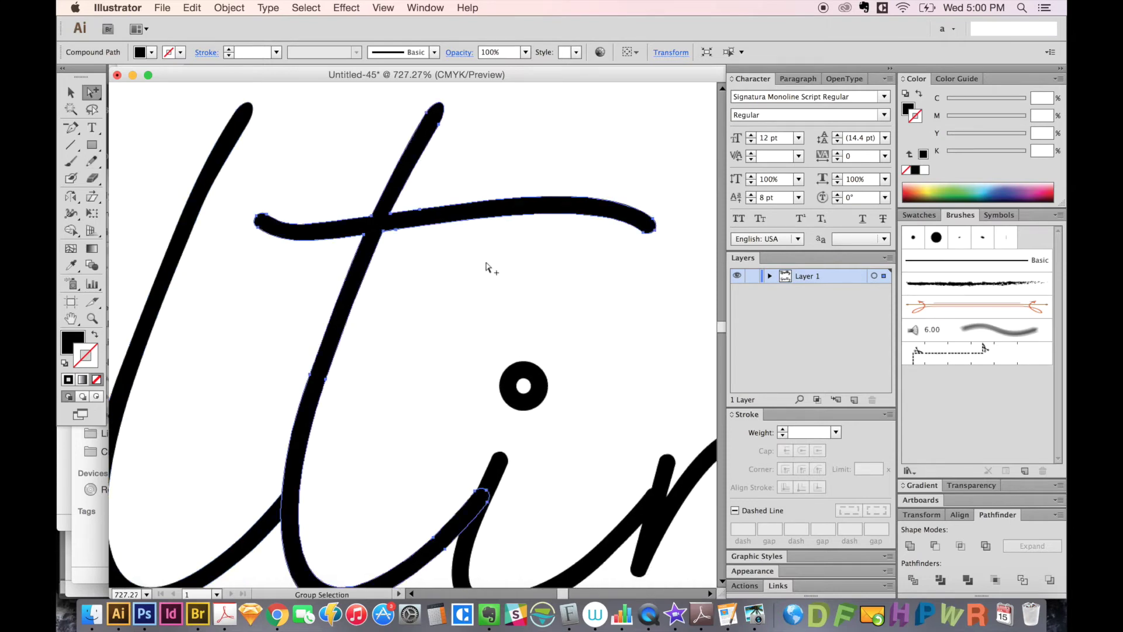
{"action": "key", "text": "q"}
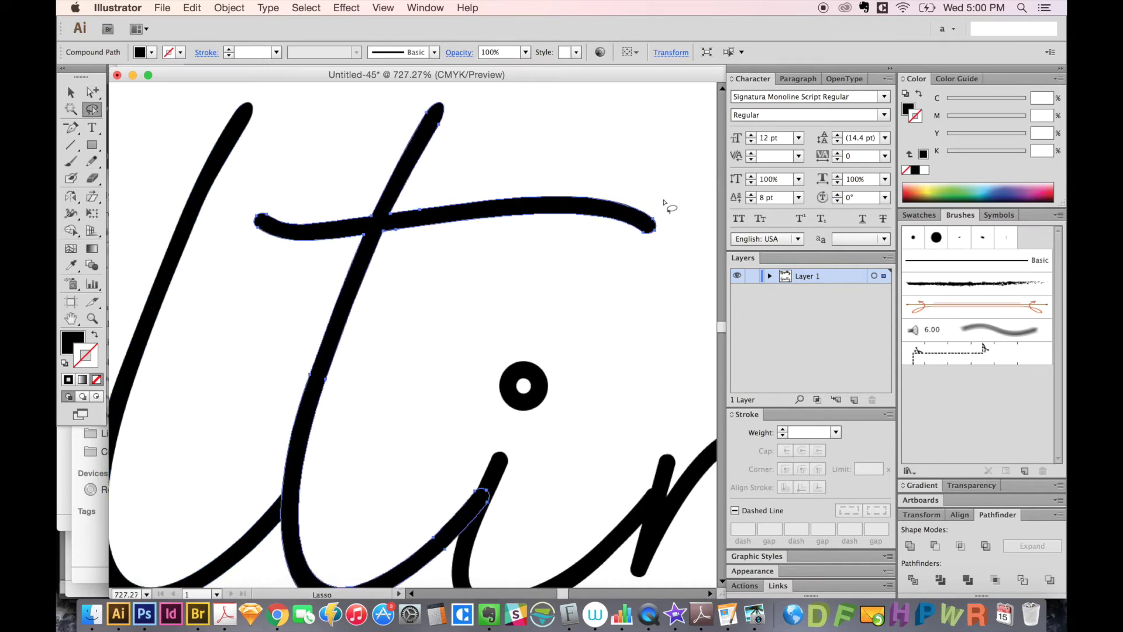
{"action": "mouse_move", "coordinate": [665, 199]}
{"action": "left_mouse_down"}
{"action": "mouse_move", "coordinate": [450, 175]}
{"action": "mouse_move", "coordinate": [393, 239]}
{"action": "mouse_move", "coordinate": [550, 293]}
{"action": "mouse_move", "coordinate": [667, 234]}
{"action": "mouse_move", "coordinate": [673, 208]}
{"action": "left_mouse_up"}
{"action": "key", "text": "Delete"}
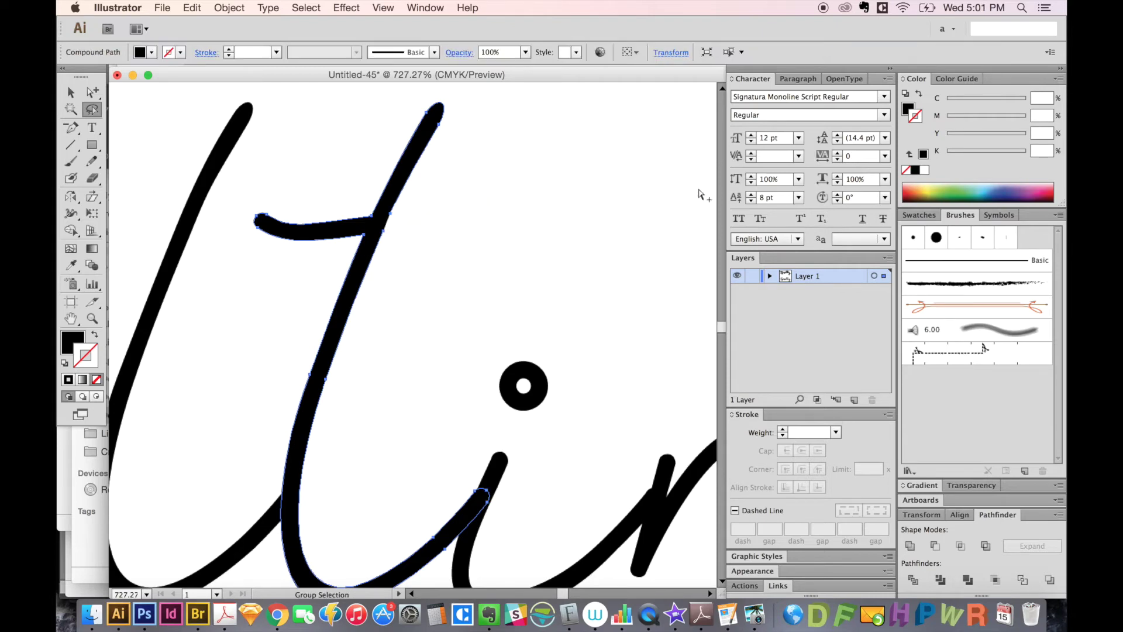
{"action": "key", "text": "ctrl+z"}
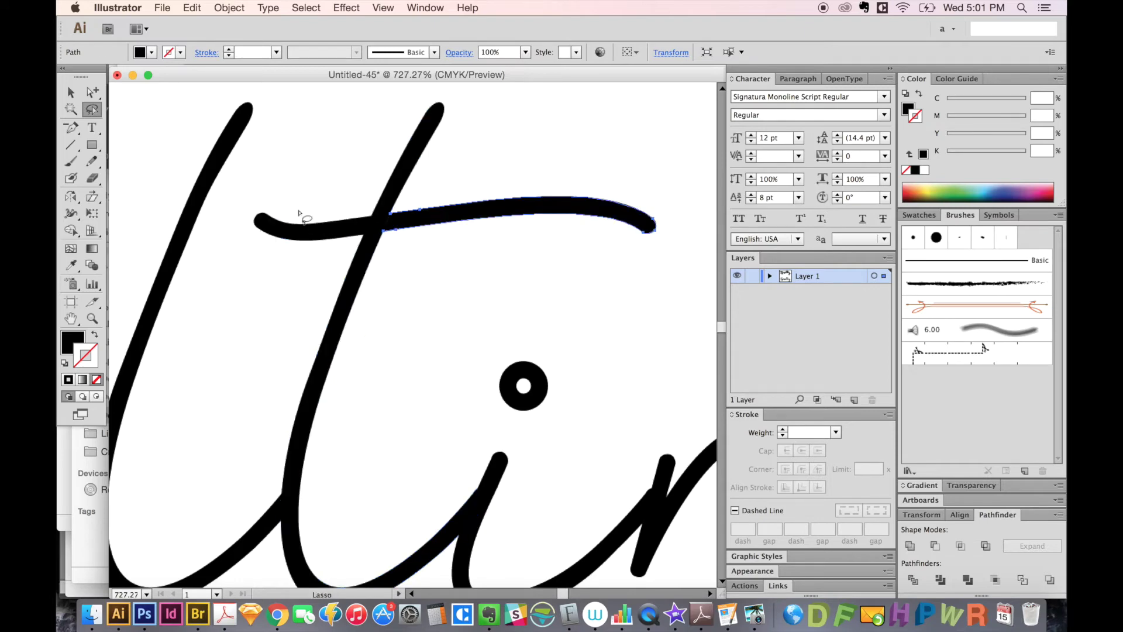
{"action": "left_click_drag", "start_coordinate": [365, 210], "coordinate": [297, 265]}
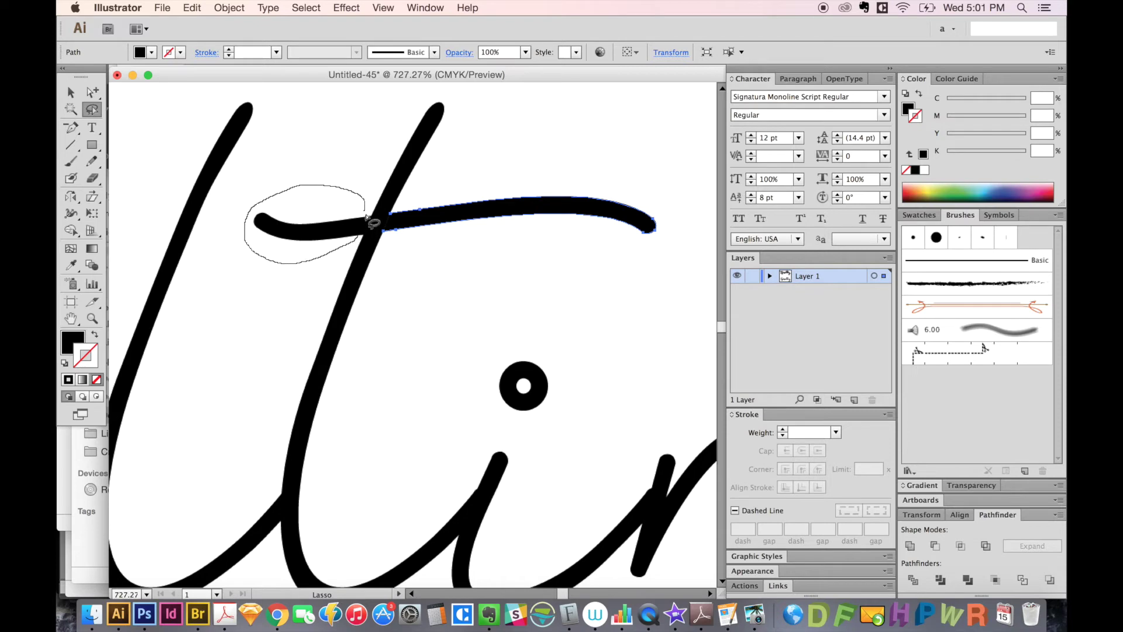
{"action": "left_click_drag", "start_coordinate": [297, 264], "coordinate": [380, 192]}
{"action": "key", "text": "Delete"}
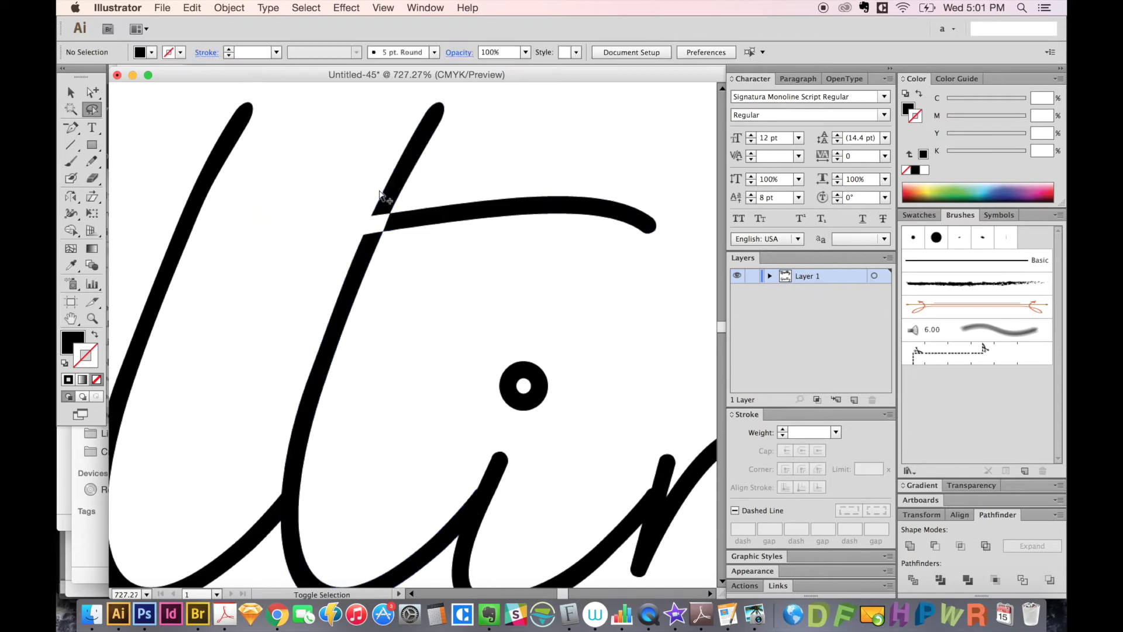
{"action": "key", "text": "ctrl+z"}
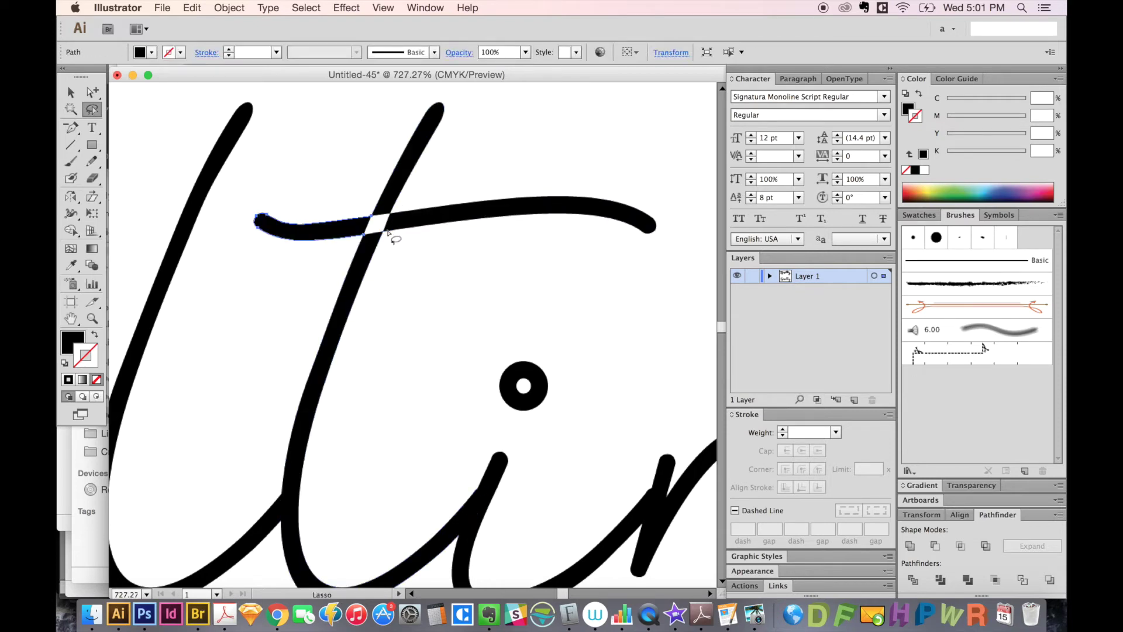
- In Outline view, shift the left crossbar piece over toward the stem and zoom on the join
{"action": "key", "text": "ctrl+alt"}
{"action": "key", "text": "ctrl+y"}
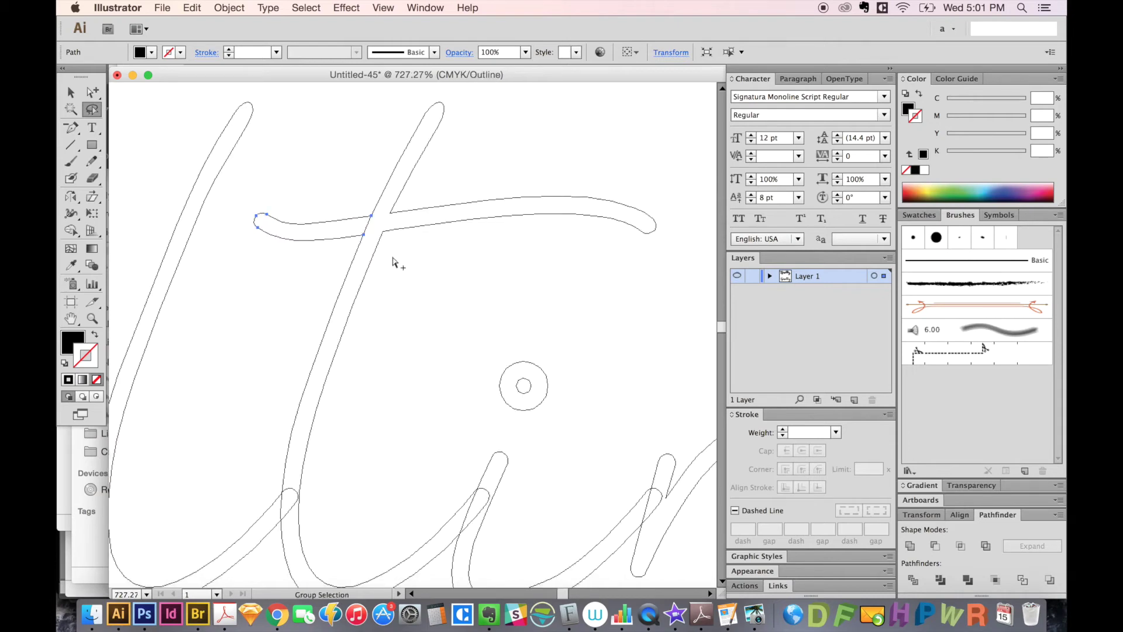
{"action": "left_click_drag", "start_coordinate": [366, 229], "coordinate": [350, 228]}
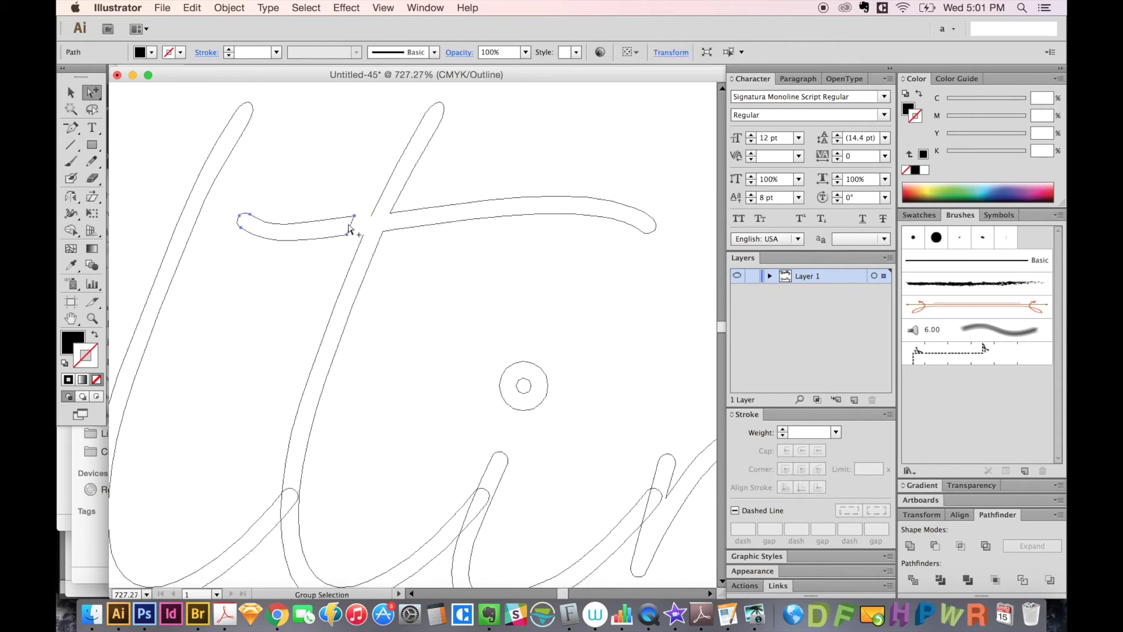
{"action": "key", "text": "Right"}
{"action": "key", "text": "Right"}
{"action": "key", "text": "Right"}
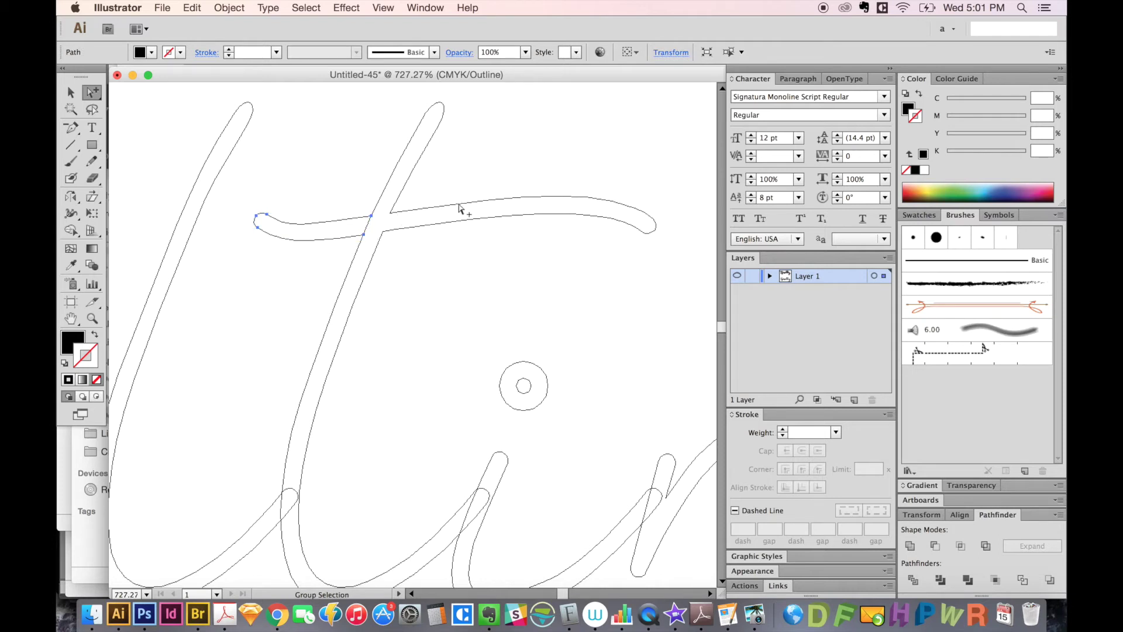
{"action": "left_click", "coordinate": [494, 218], "text": "ctrl"}
{"action": "key", "text": "z"}
{"action": "left_click_drag", "start_coordinate": [502, 158], "coordinate": [259, 301]}
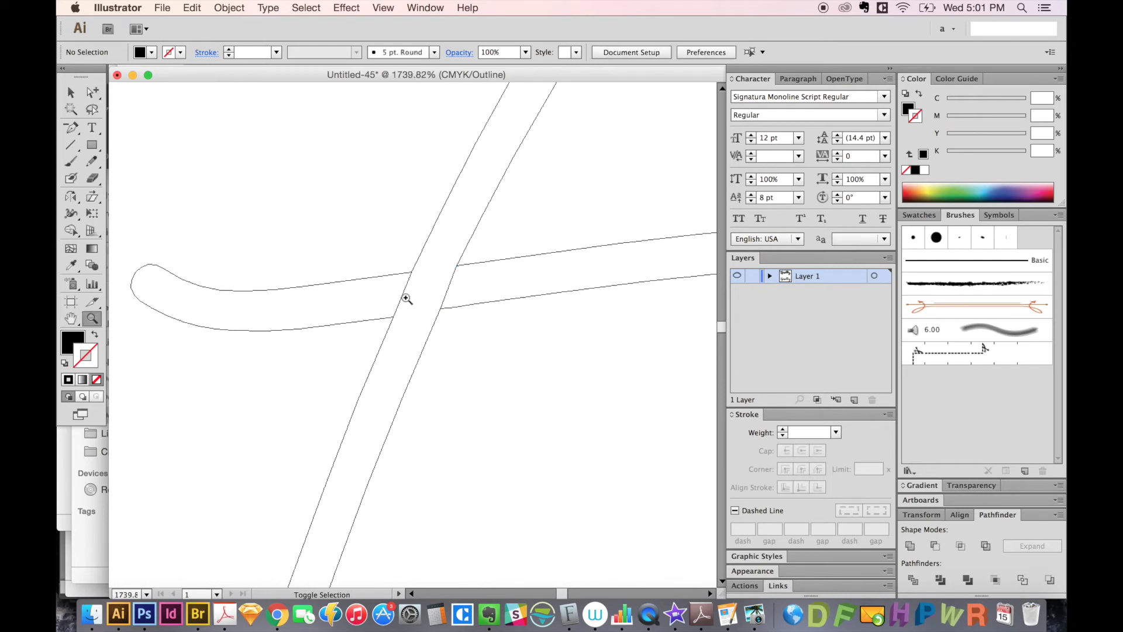
- Extend the left crossbar piece to meet the right one and Unite them into one shape
{"action": "key", "text": "a"}
{"action": "left_click", "coordinate": [425, 294]}
{"action": "left_click_drag", "start_coordinate": [426, 292], "coordinate": [455, 288]}
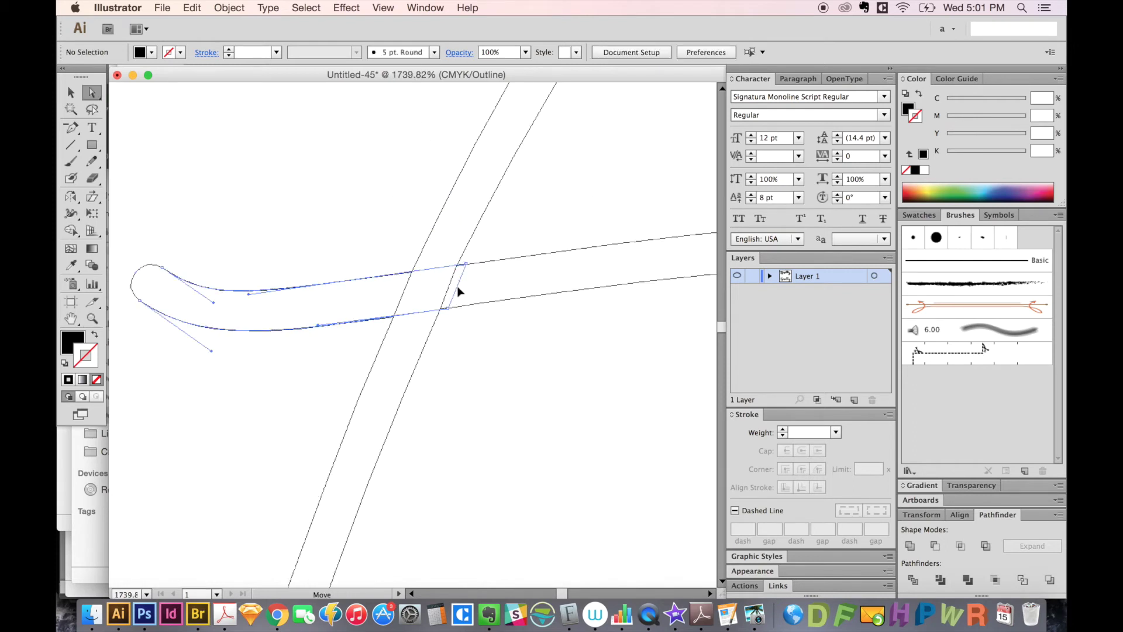
{"action": "left_click", "coordinate": [458, 291]}
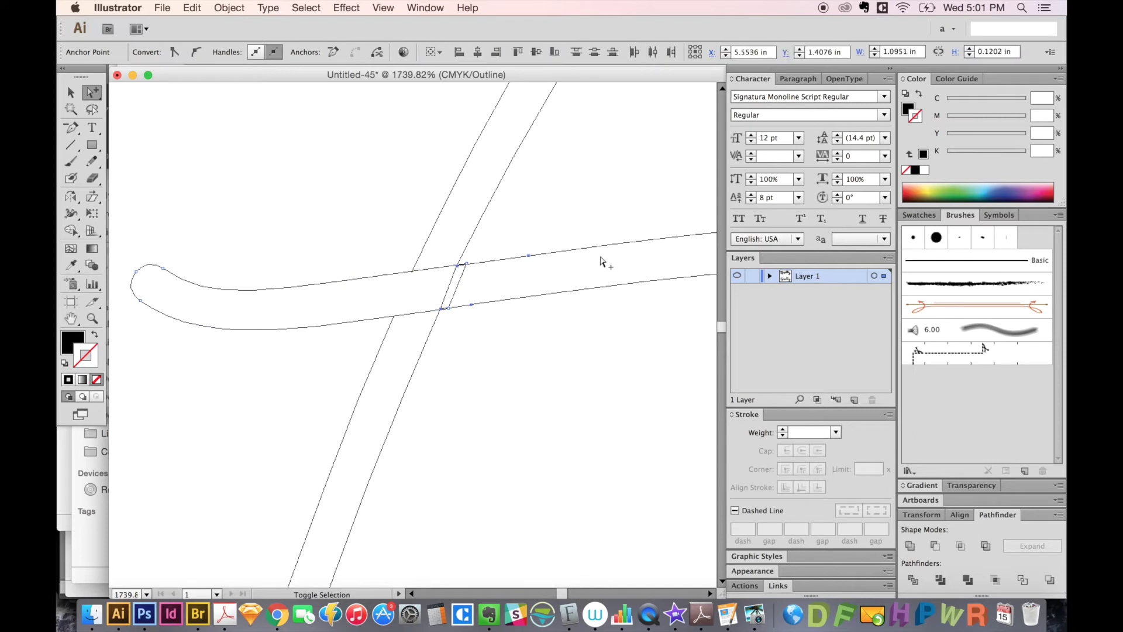
{"action": "left_click", "coordinate": [909, 545]}
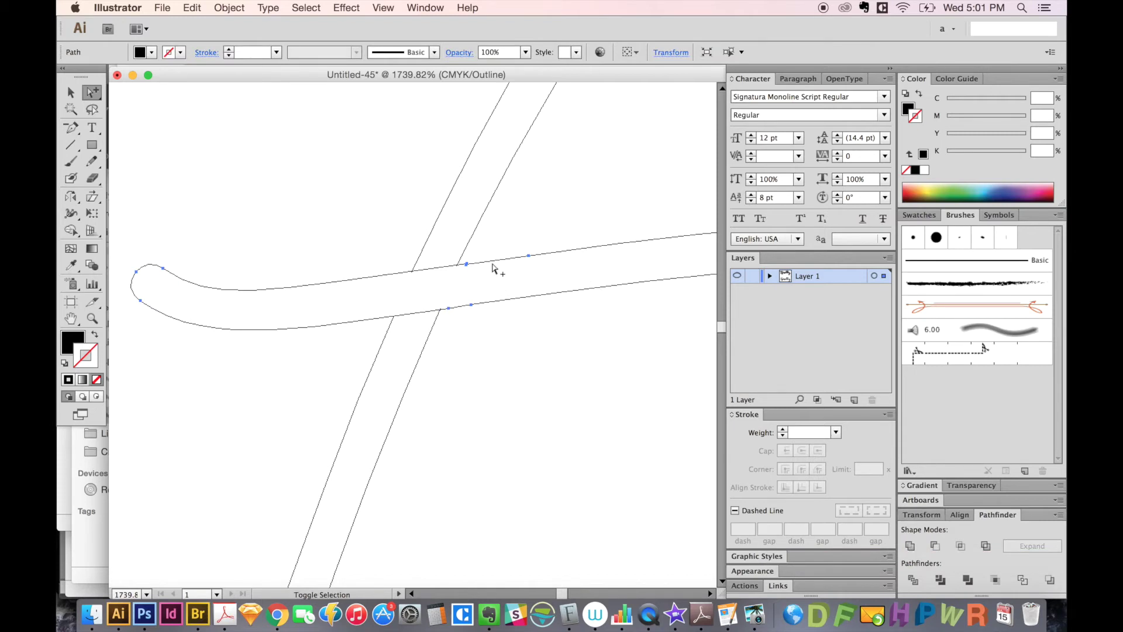
{"action": "key", "text": "n"}
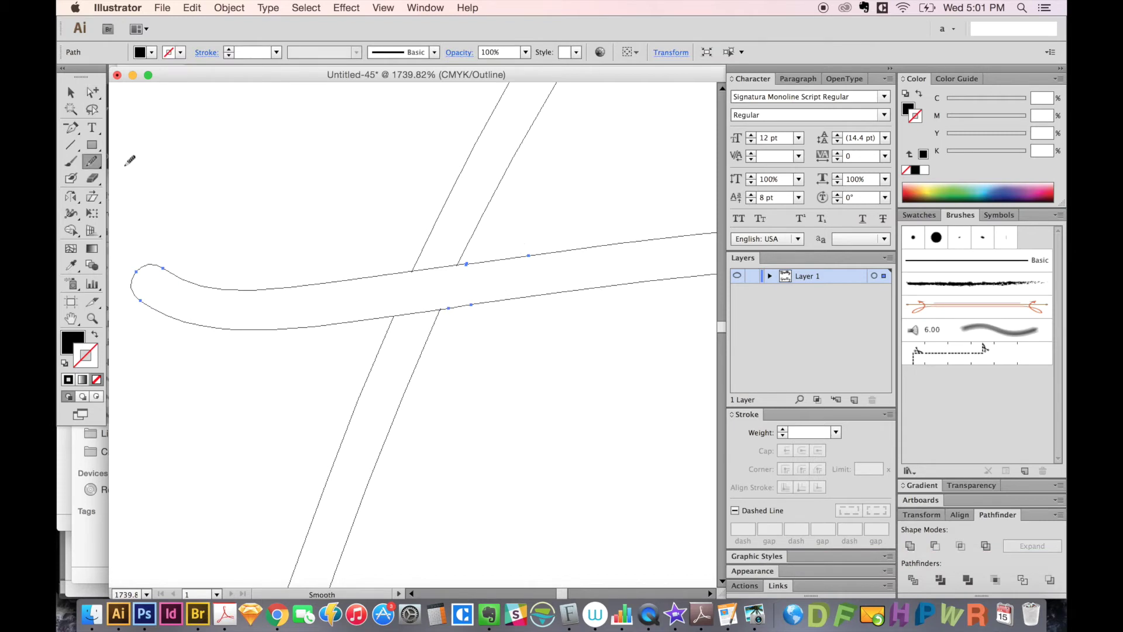
- Smooth the crossbar's upper and lower edges with the Smooth Tool, then cut it away
{"action": "left_click_drag", "start_coordinate": [92, 160], "coordinate": [107, 165]}
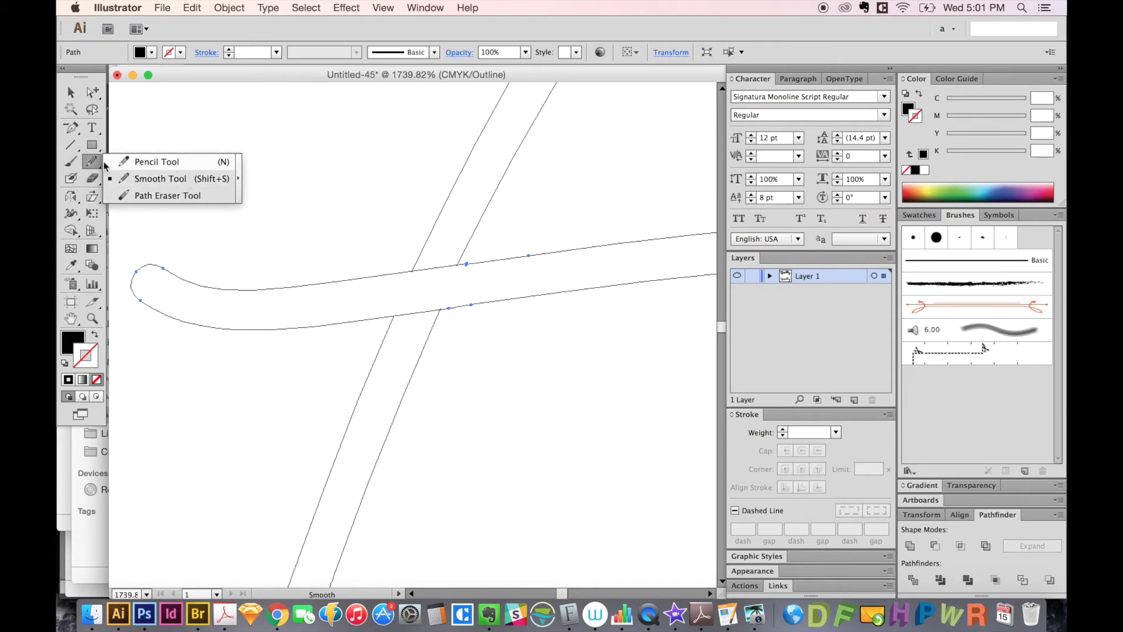
{"action": "left_click", "coordinate": [136, 182]}
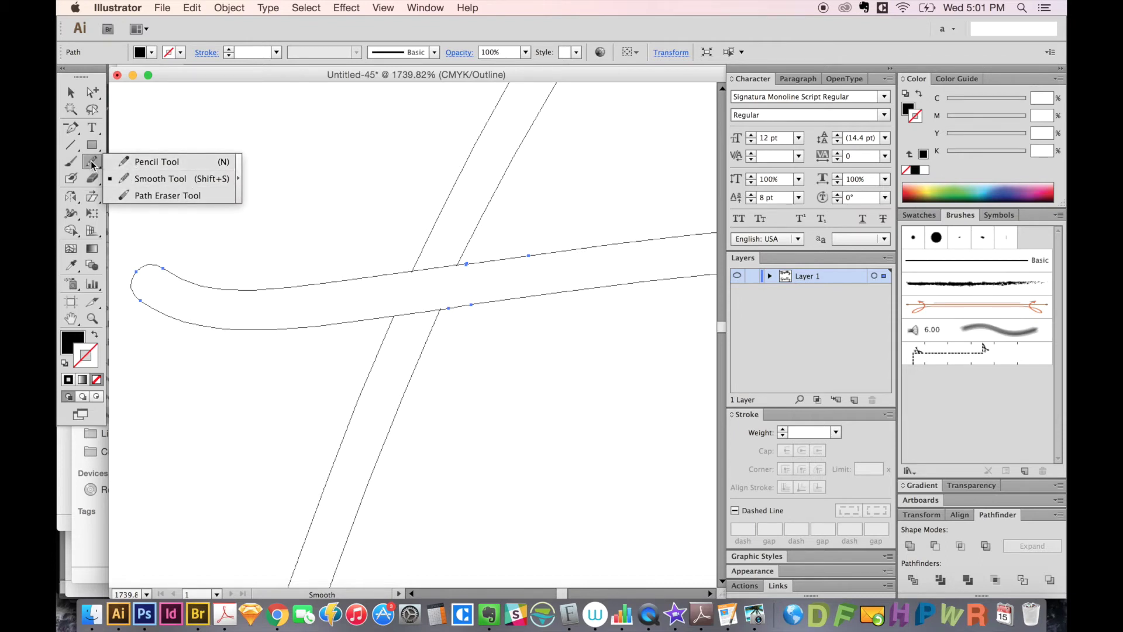
{"action": "left_click_drag", "start_coordinate": [451, 270], "coordinate": [493, 250]}
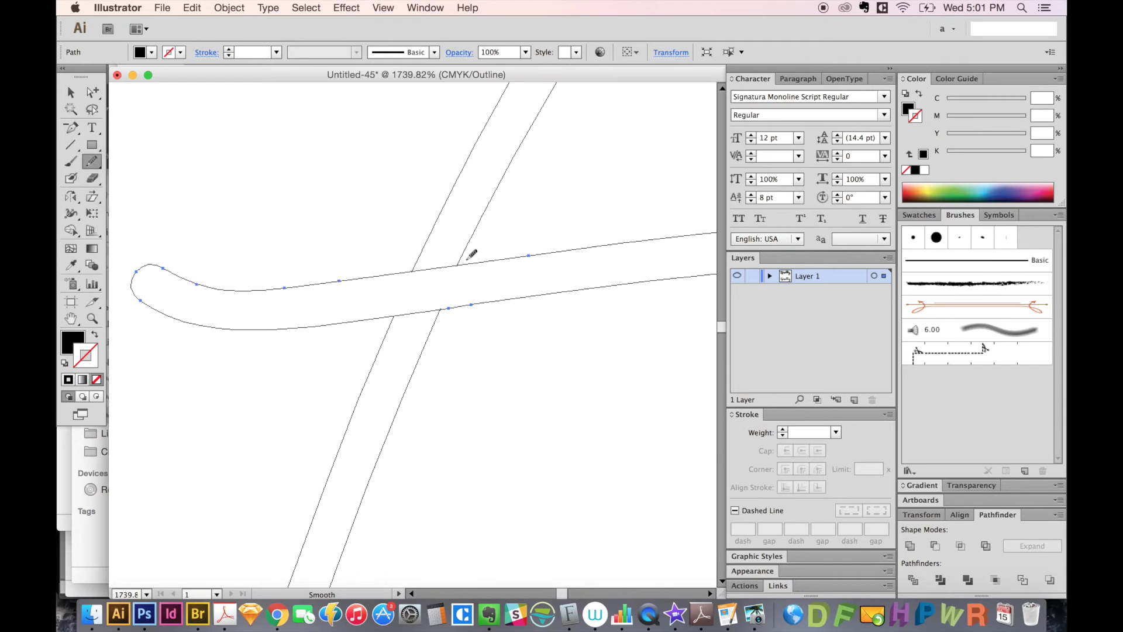
{"action": "left_click_drag", "start_coordinate": [443, 300], "coordinate": [514, 295]}
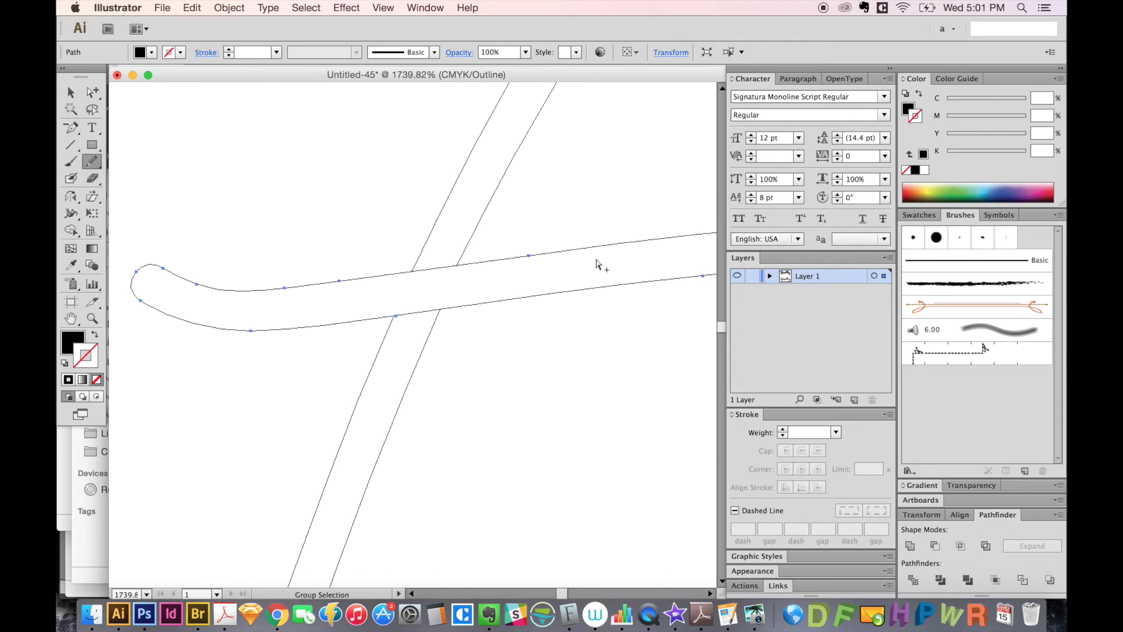
{"action": "key", "text": "Delete"}
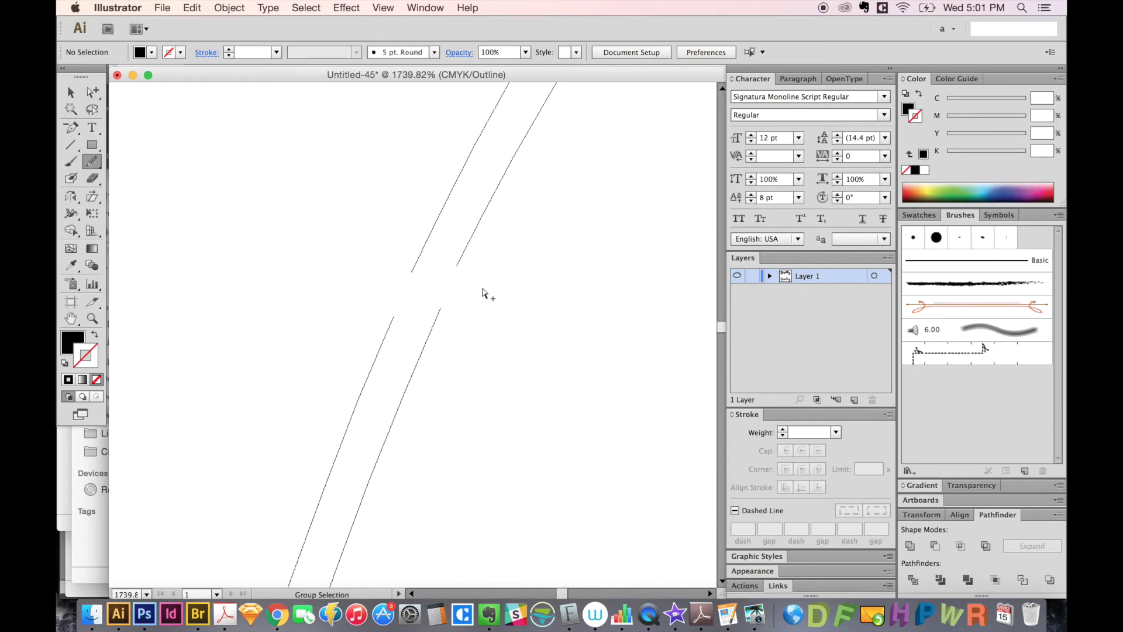
- Join the open stem ends across the gap and smooth the joined section
{"action": "key", "text": "super+y"}
{"action": "key", "text": "super+y"}
{"action": "key", "text": "a"}
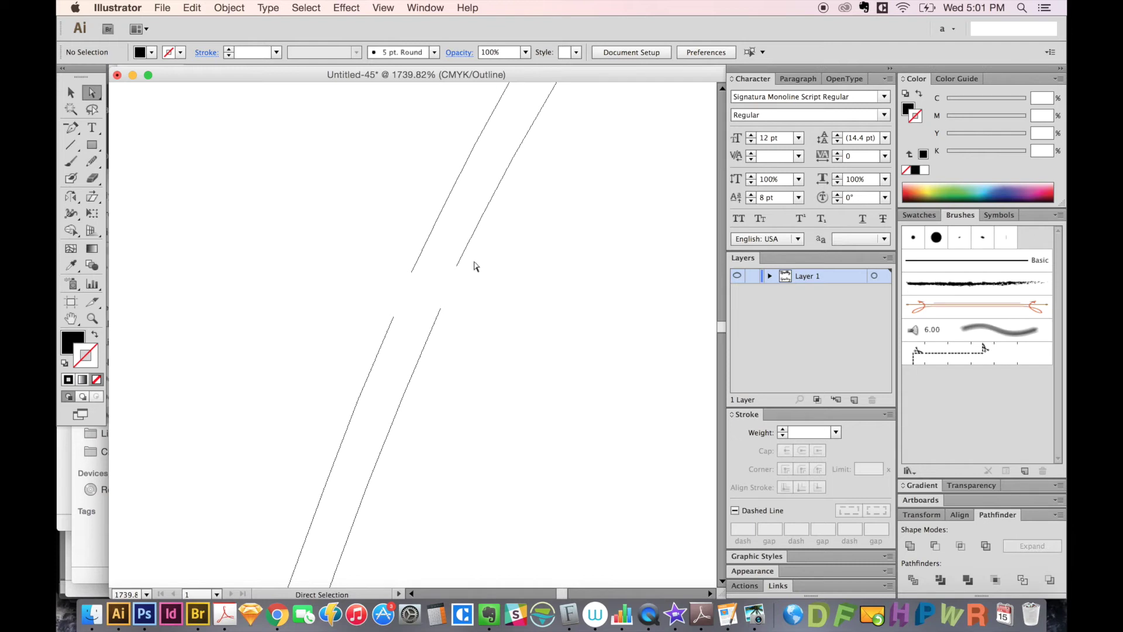
{"action": "mouse_move", "coordinate": [482, 258]}
{"action": "left_mouse_down"}
{"action": "mouse_move", "coordinate": [446, 281]}
{"action": "mouse_move", "coordinate": [397, 370]}
{"action": "left_mouse_up"}
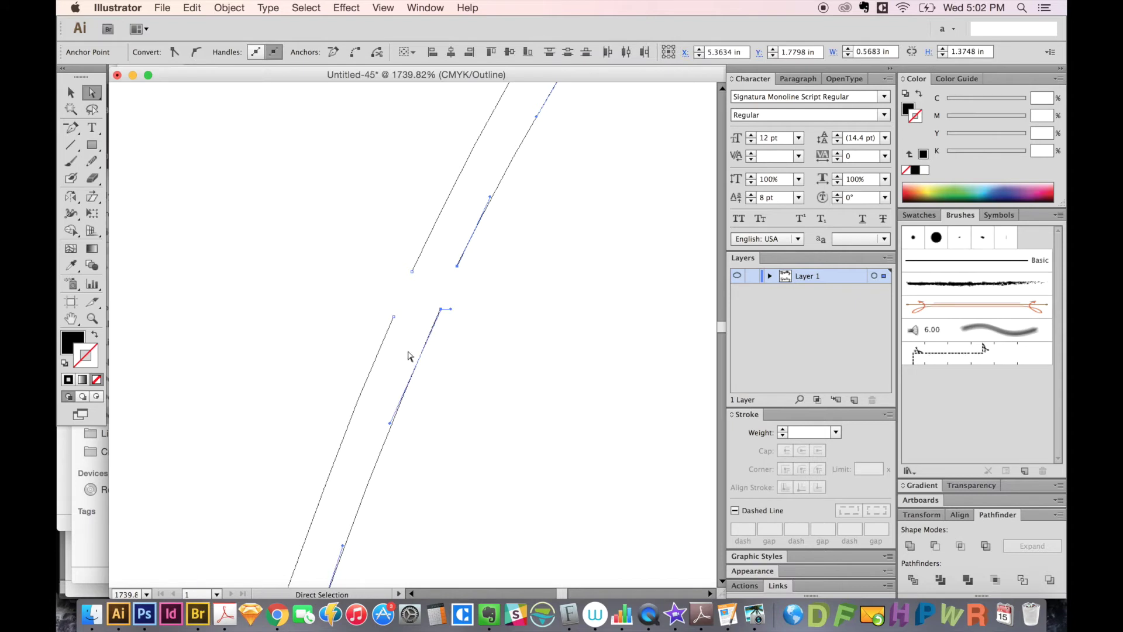
{"action": "key", "text": "ctrl+j"}
{"action": "key", "text": "ctrl+j"}
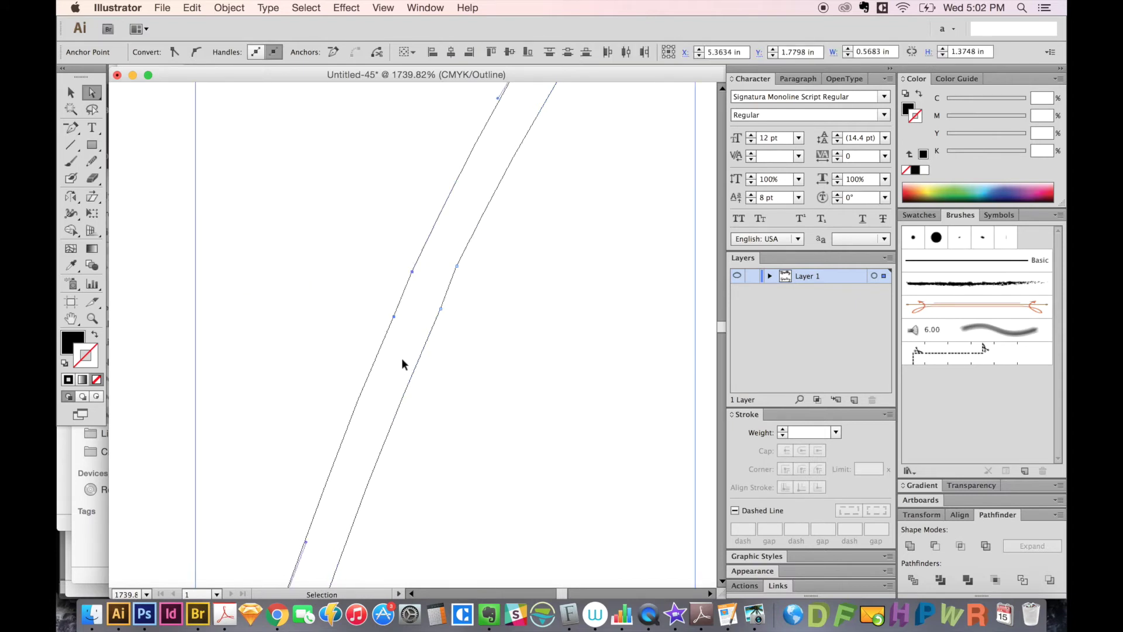
{"action": "left_click", "coordinate": [463, 313]}
{"action": "left_click_drag", "start_coordinate": [501, 248], "coordinate": [444, 283]}
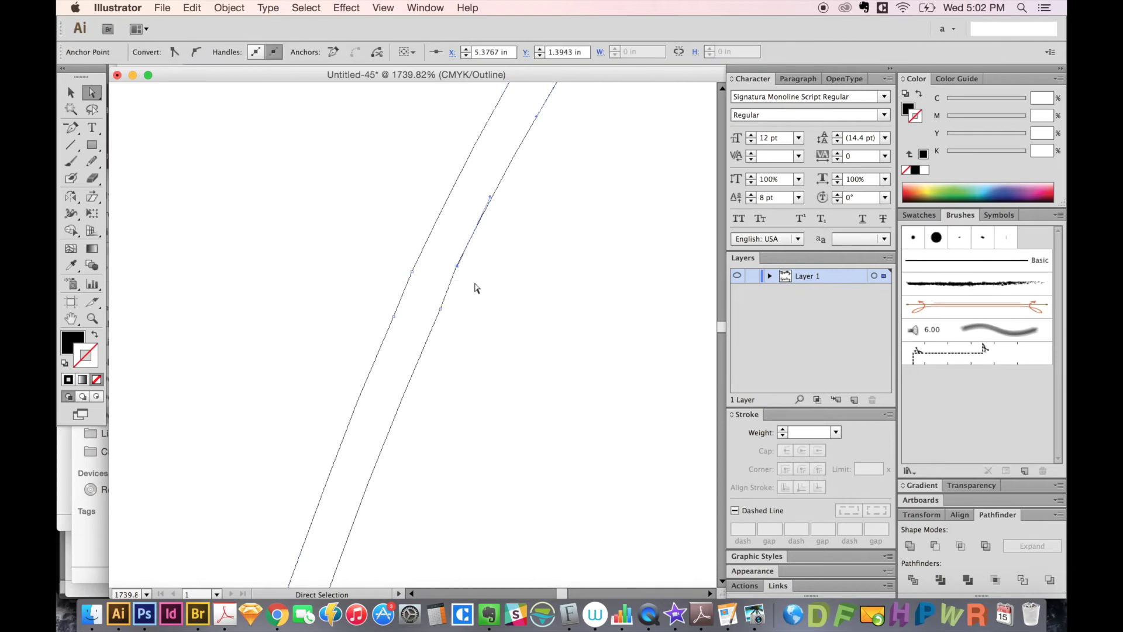
{"action": "key", "text": "n"}
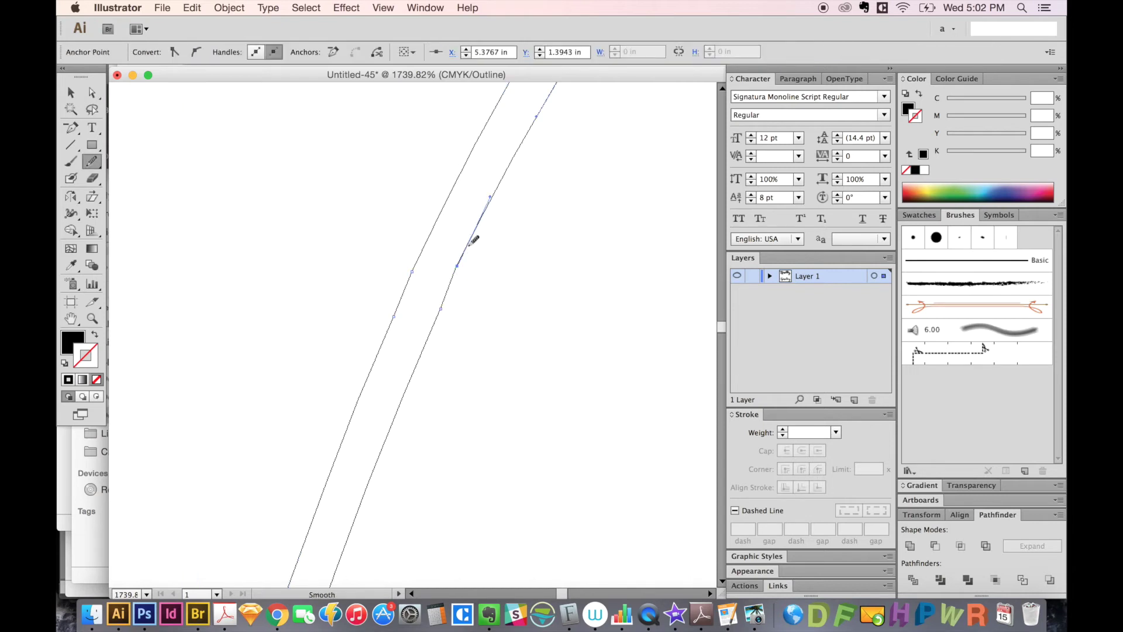
{"action": "left_click_drag", "start_coordinate": [461, 260], "coordinate": [446, 303]}
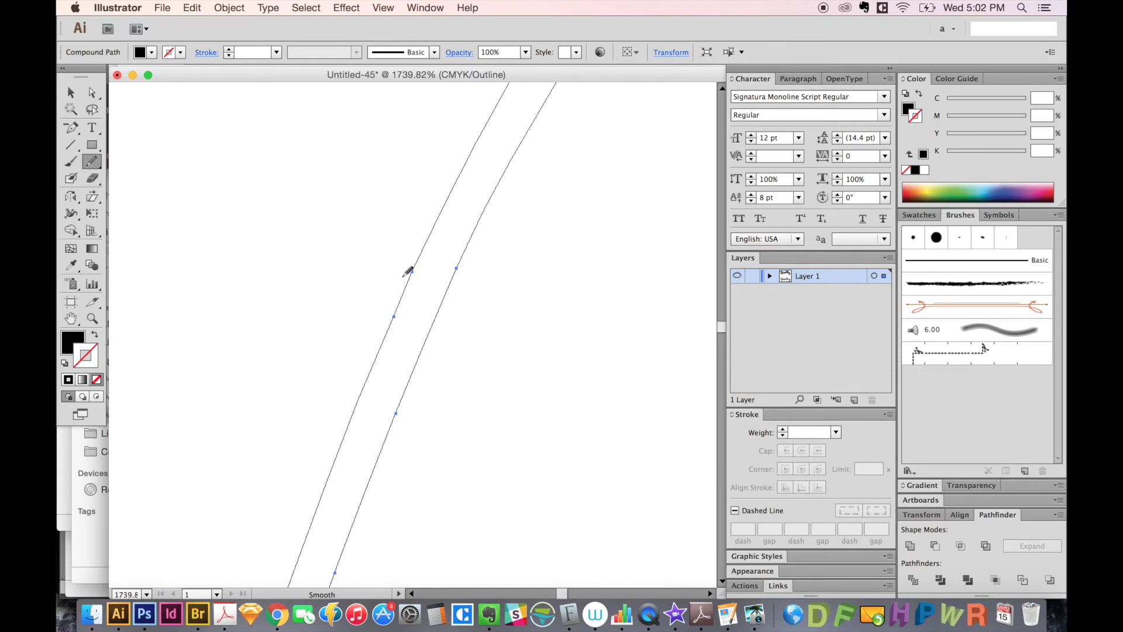
- Paste the smoothed crossbar back in front and return to Preview mode
{"action": "key", "text": "super+minus"}
{"action": "key", "text": "super+minus"}
{"action": "key", "text": "super+minus"}
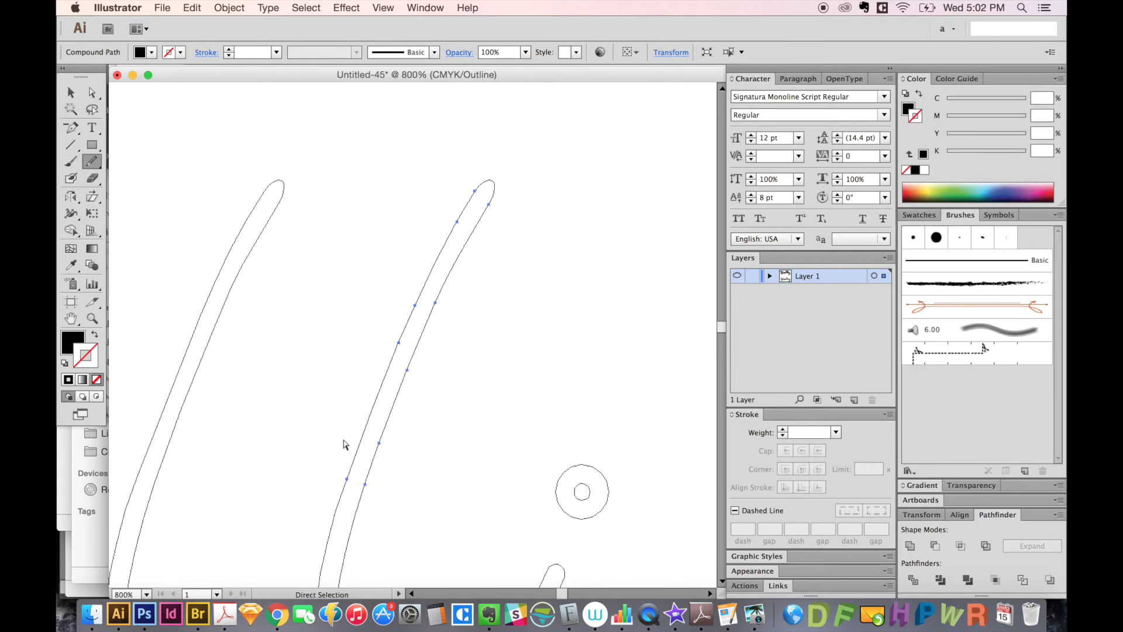
{"action": "key", "text": "super+minus"}
{"action": "key", "text": "super+minus"}
{"action": "key", "text": "super+v"}
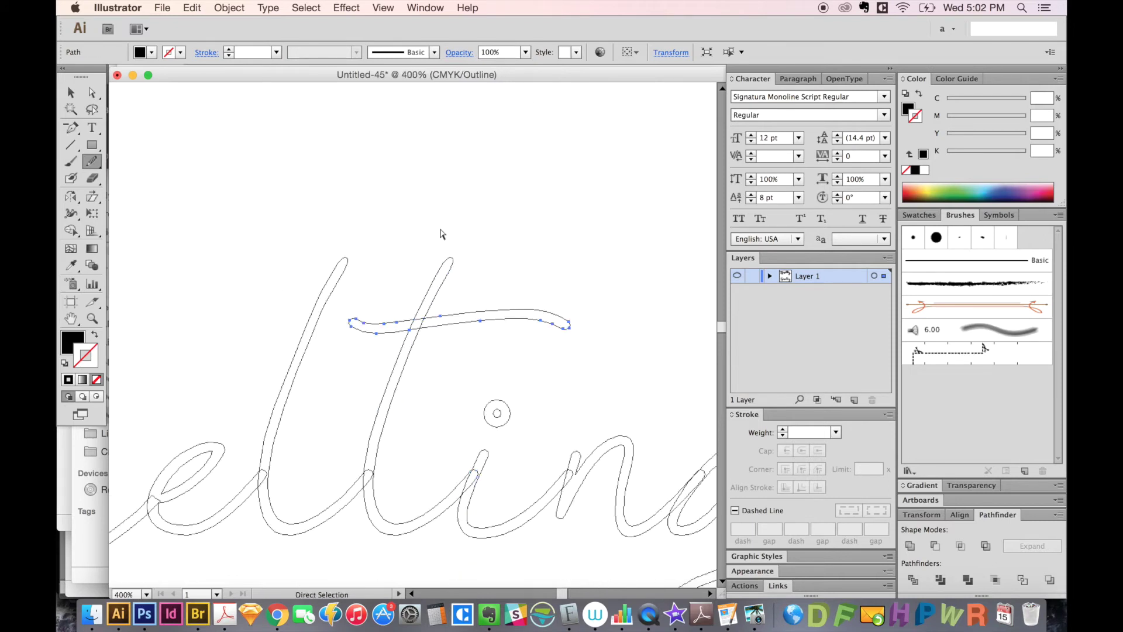
{"action": "key", "text": "super+y"}
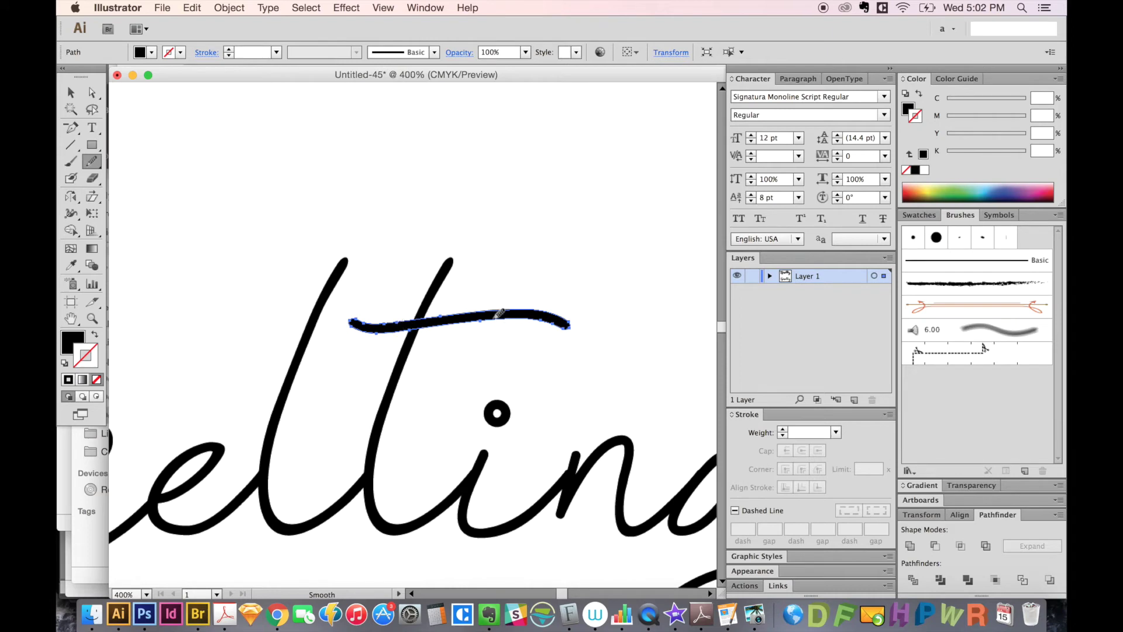
{"action": "key", "text": "super+shift+a"}
{"action": "key", "text": "v"}
- Stretch the crossbar leftward across both t stems and view the whole word
{"action": "left_click", "coordinate": [490, 318]}
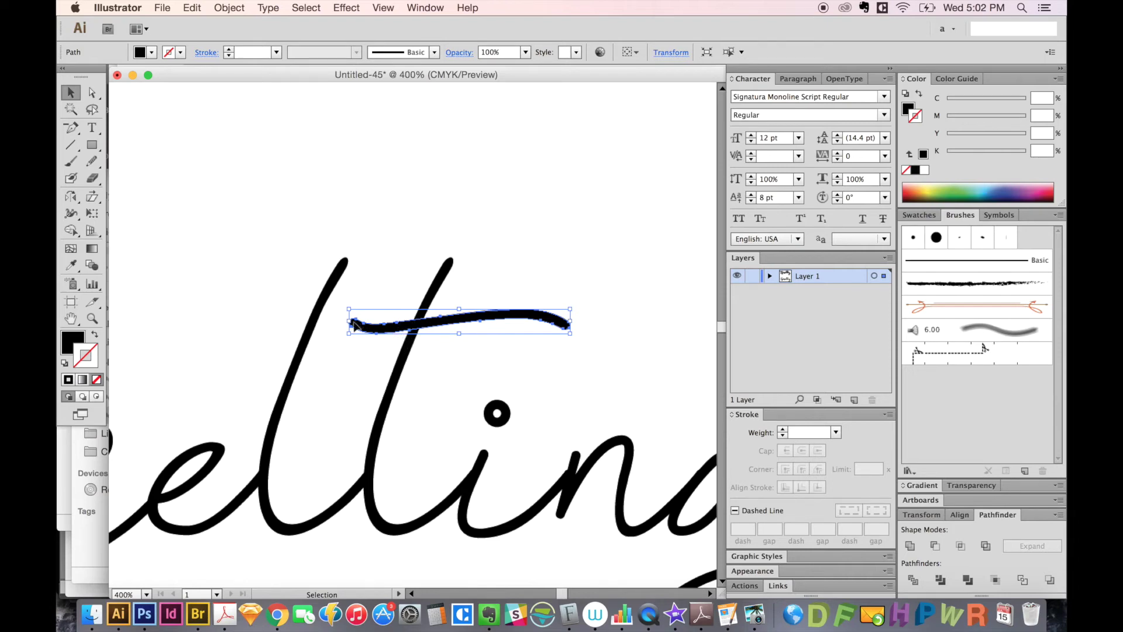
{"action": "left_click_drag", "start_coordinate": [348, 321], "coordinate": [221, 321]}
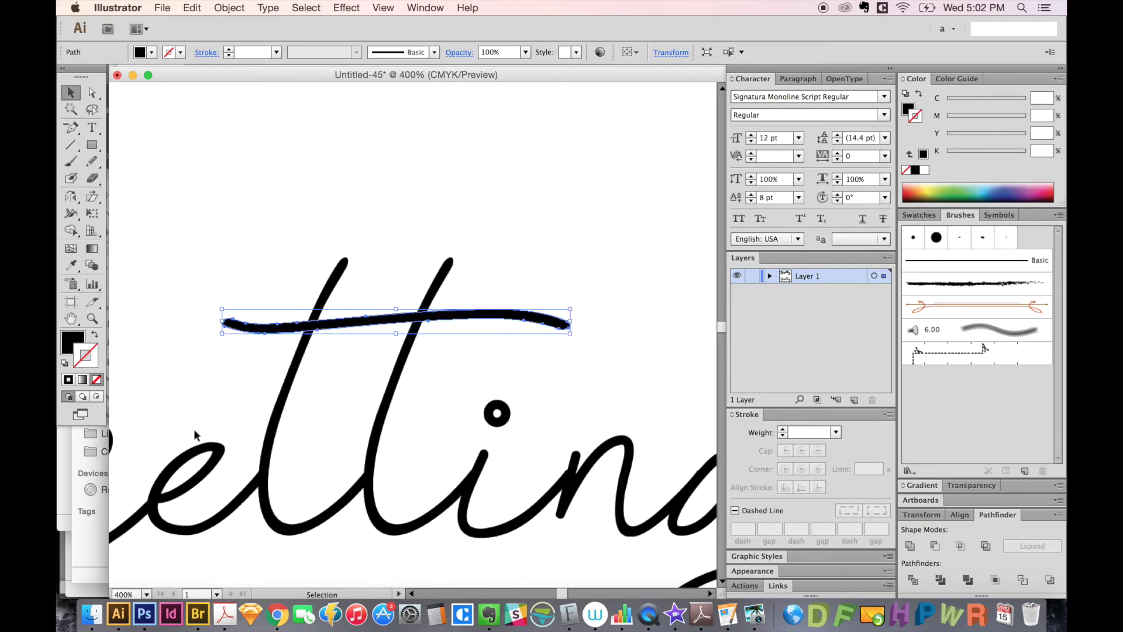
{"action": "key", "text": "ctrl+minus"}
{"action": "key", "text": "ctrl+minus"}
{"action": "mouse_move", "coordinate": [195, 434]}
{"action": "left_mouse_down"}
{"action": "mouse_move", "coordinate": [434, 383]}
{"action": "mouse_move", "coordinate": [446, 409]}
{"action": "left_mouse_up"}
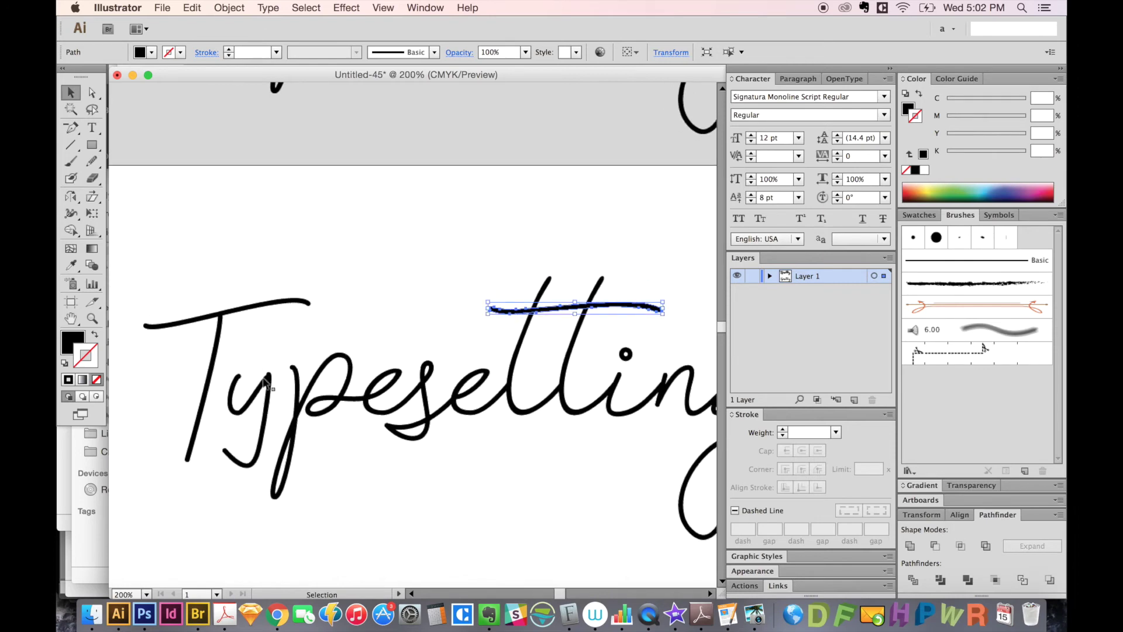
{"action": "key", "text": "a"}
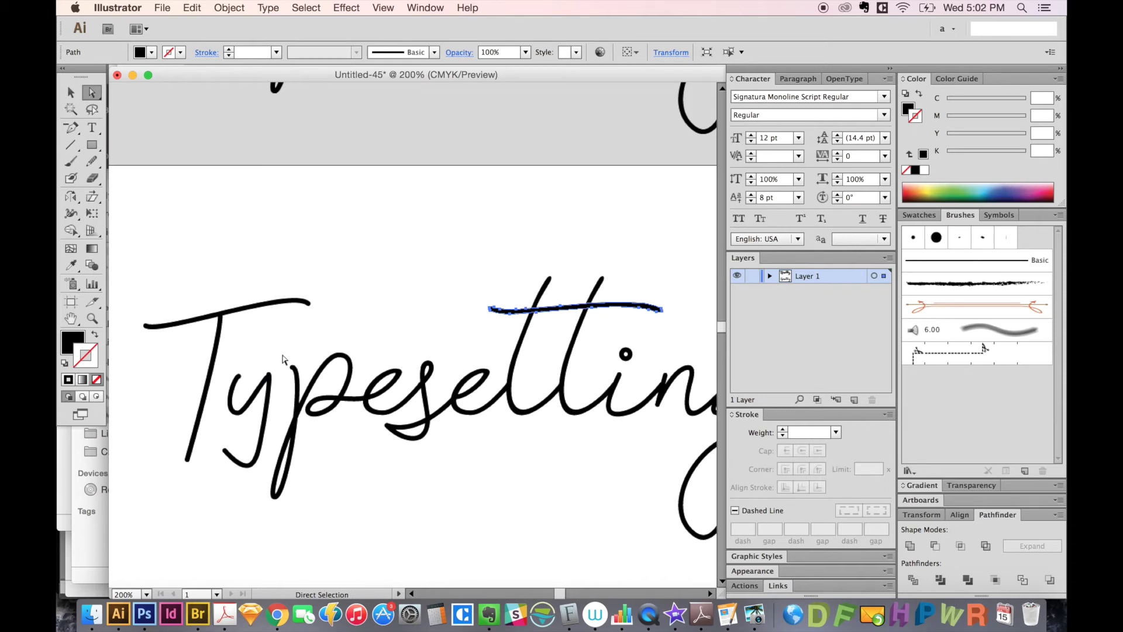
- Raise the top anchors of the y's left hook and right stroke
{"action": "key", "text": "z"}
{"action": "left_click_drag", "start_coordinate": [310, 327], "coordinate": [199, 435]}
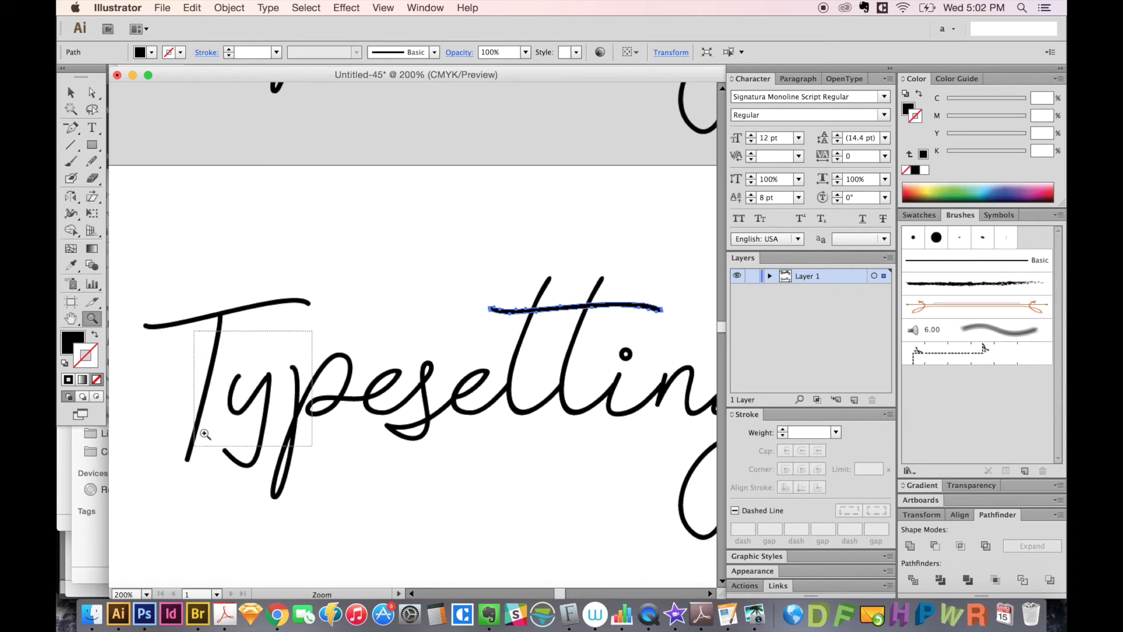
{"action": "key", "text": "a"}
{"action": "left_click_drag", "start_coordinate": [401, 251], "coordinate": [295, 350]}
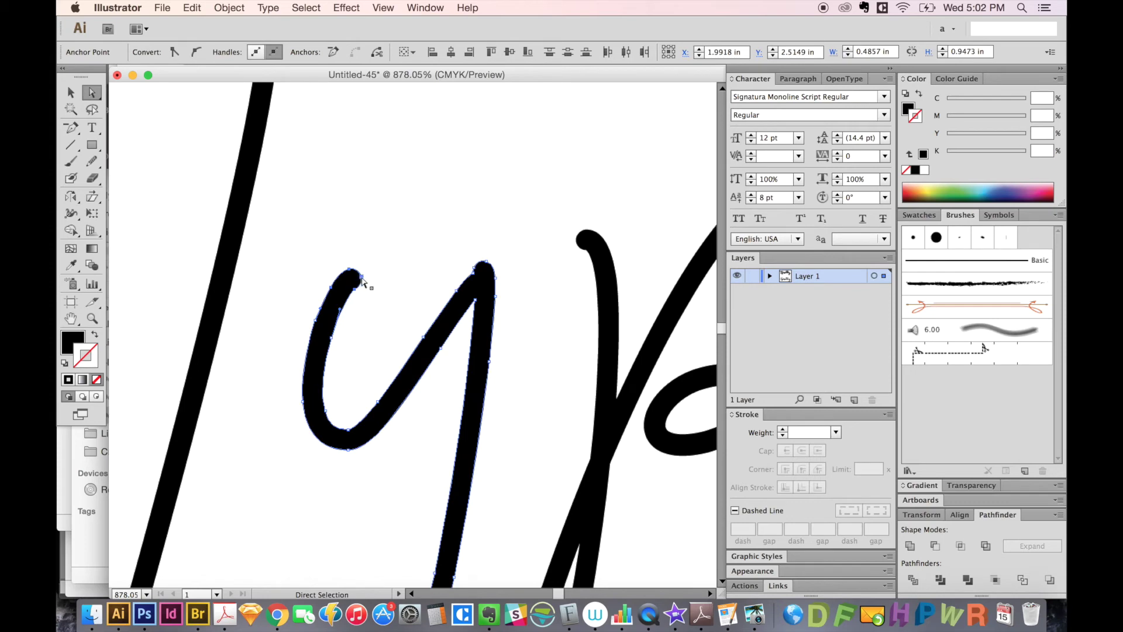
{"action": "left_click_drag", "start_coordinate": [362, 276], "coordinate": [377, 243]}
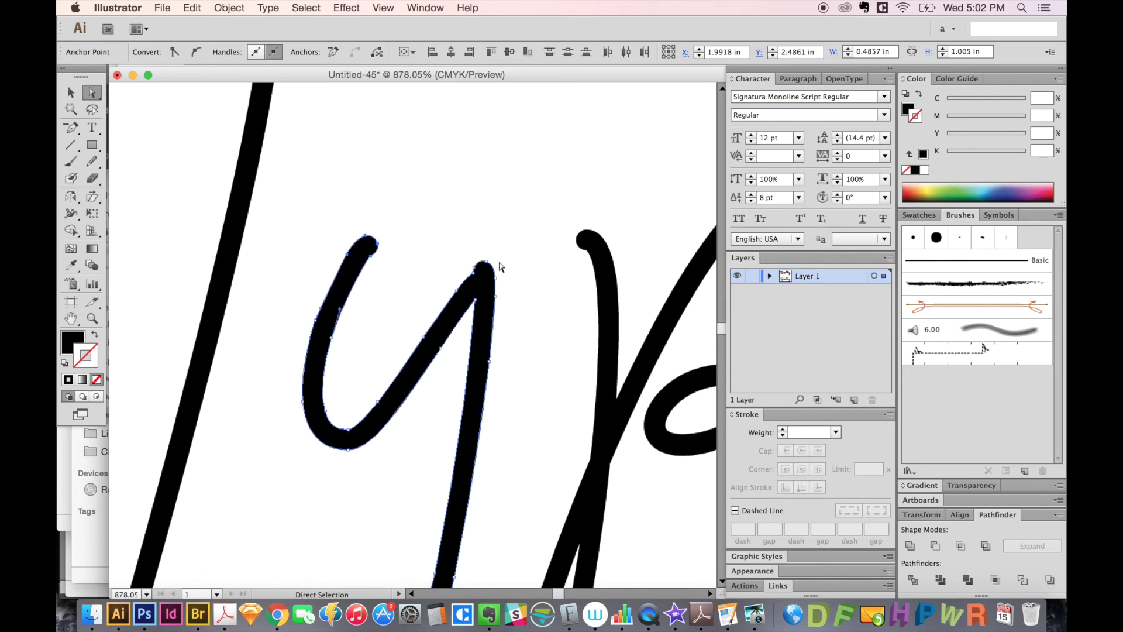
{"action": "left_click_drag", "start_coordinate": [518, 250], "coordinate": [440, 329]}
{"action": "mouse_move", "coordinate": [495, 282]}
{"action": "left_mouse_down"}
{"action": "mouse_move", "coordinate": [507, 226]}
{"action": "mouse_move", "coordinate": [518, 229]}
{"action": "left_mouse_up"}
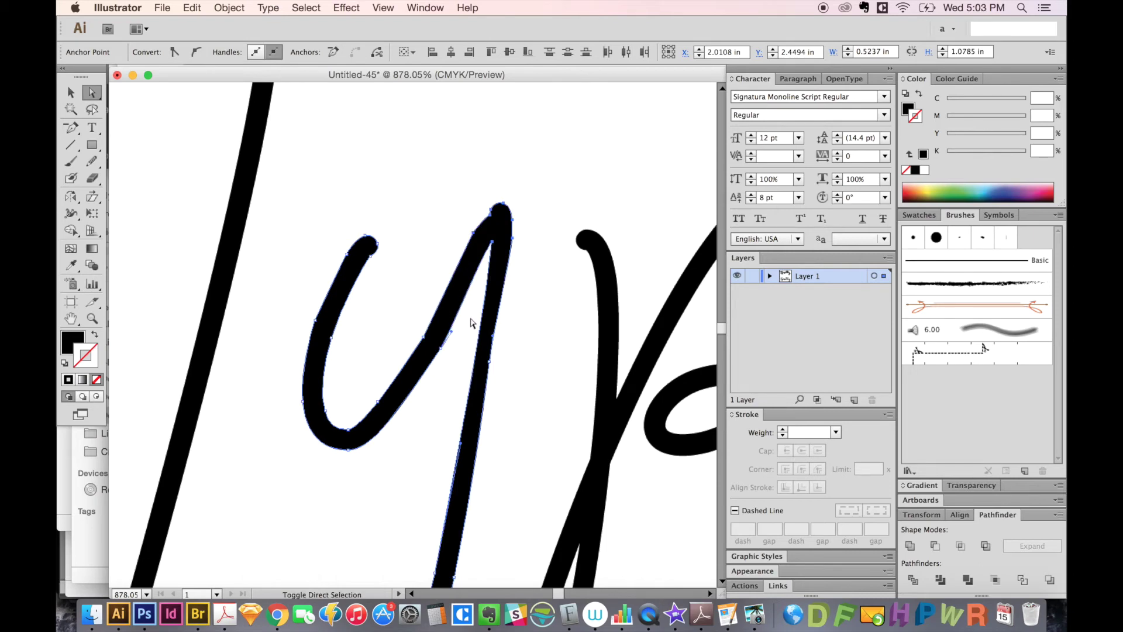
- Smooth the y's hook, rounded top and upper diagonal with the Smooth Tool
{"action": "key", "text": "shift+n"}
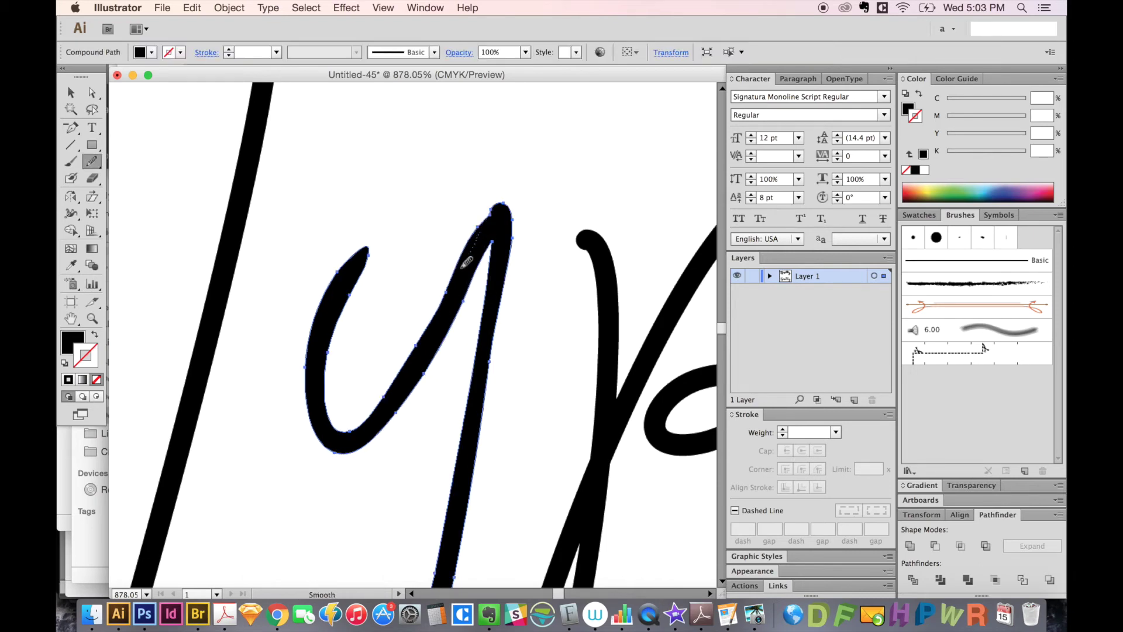
{"action": "left_click_drag", "start_coordinate": [467, 258], "coordinate": [430, 358]}
{"action": "left_click_drag", "start_coordinate": [475, 229], "coordinate": [438, 353]}
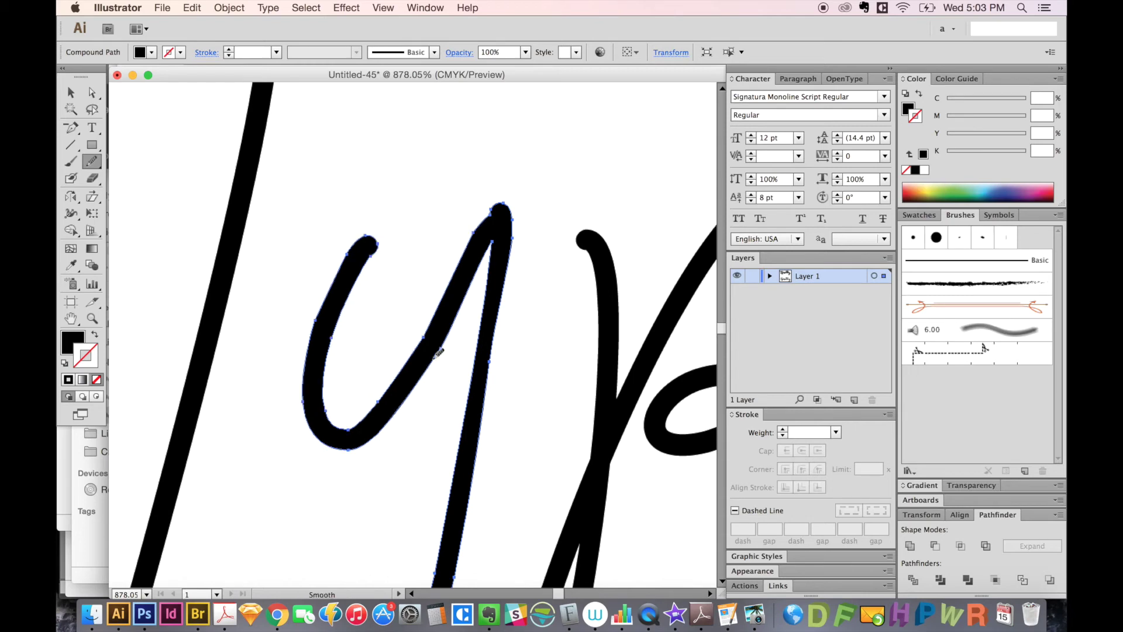
{"action": "left_click_drag", "start_coordinate": [479, 225], "coordinate": [391, 440]}
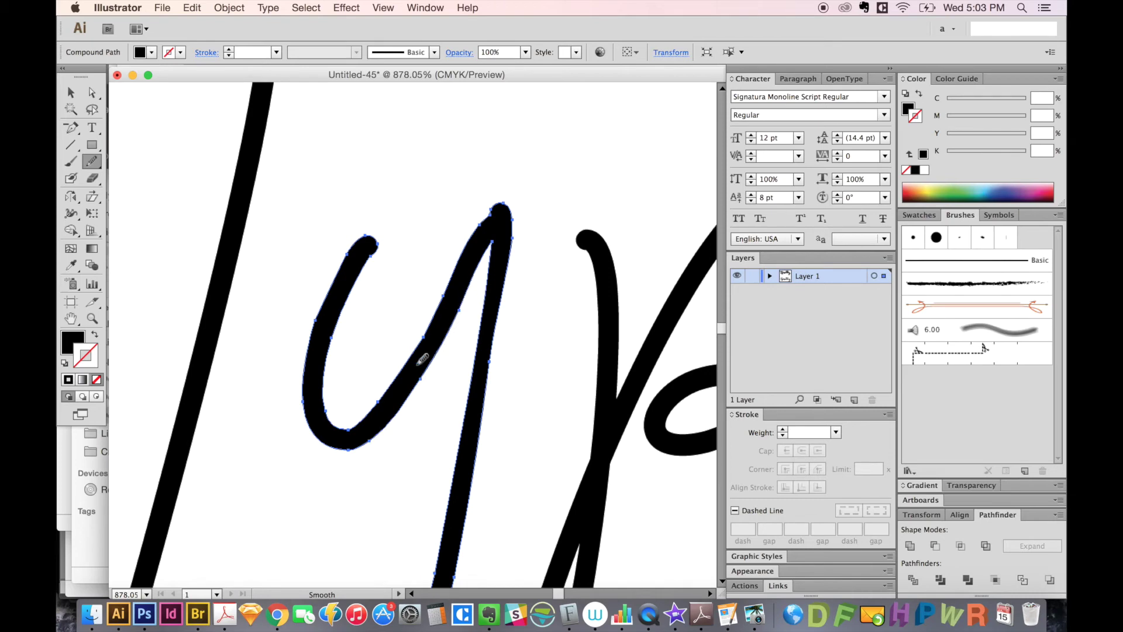
{"action": "key", "text": "super+minus"}
- Zoom out to the whole word and inspect the y's outline by selecting it
{"action": "key", "text": "super+minus"}
{"action": "key", "text": "super+minus"}
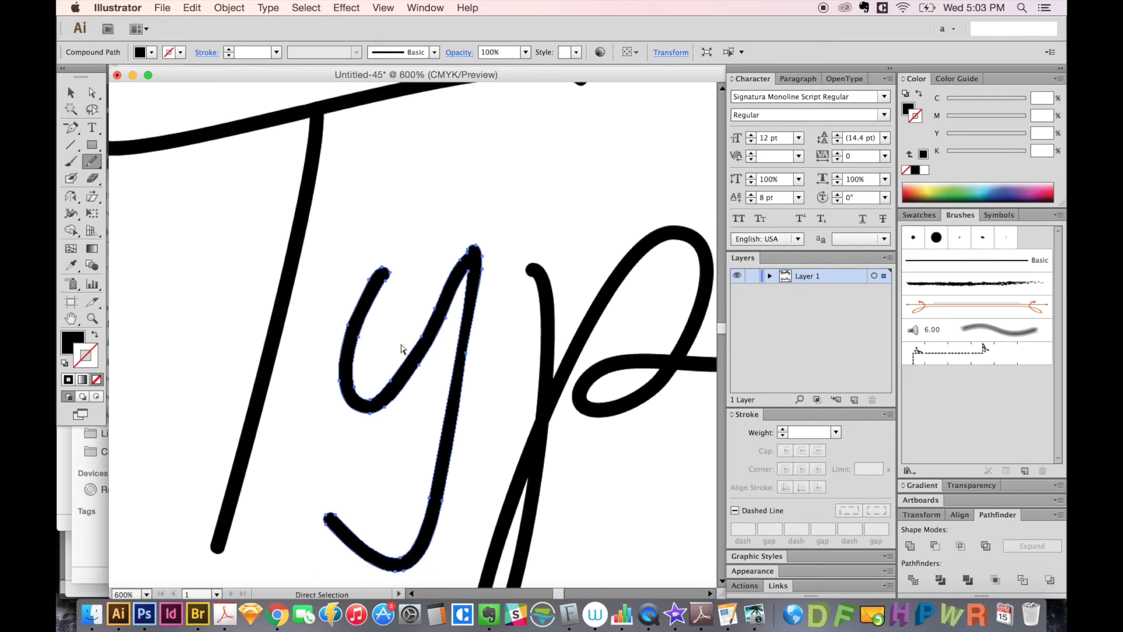
{"action": "key", "text": "super+minus"}
{"action": "key", "text": "super+minus"}
{"action": "key", "text": "super+minus"}
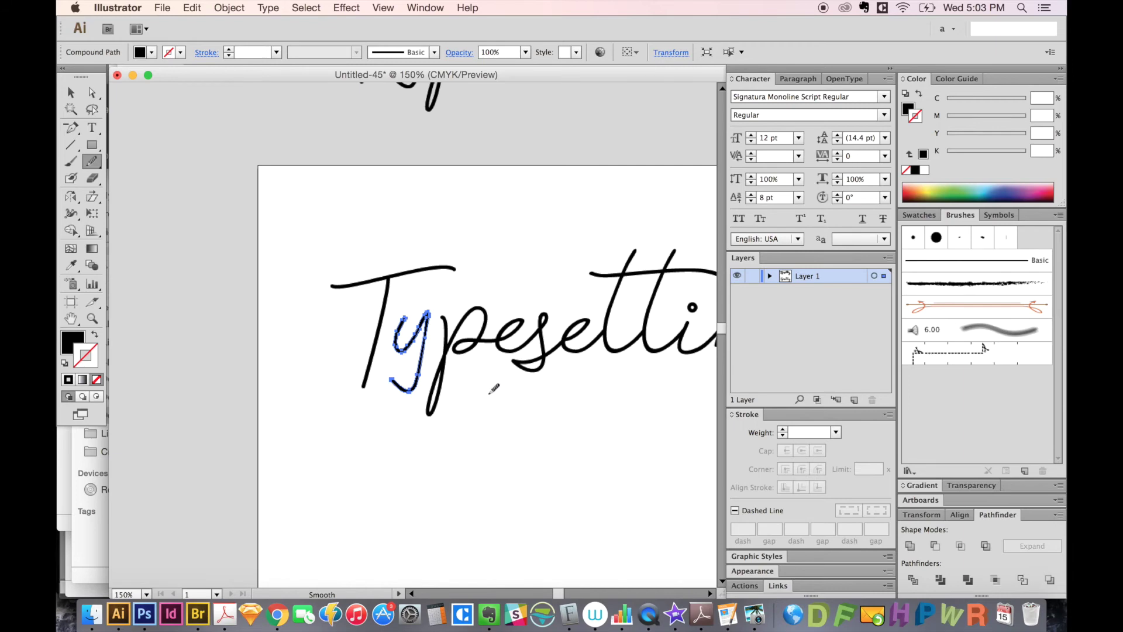
{"action": "key", "text": "super+shift+a"}
{"action": "left_click_drag", "start_coordinate": [477, 408], "coordinate": [370, 388]}
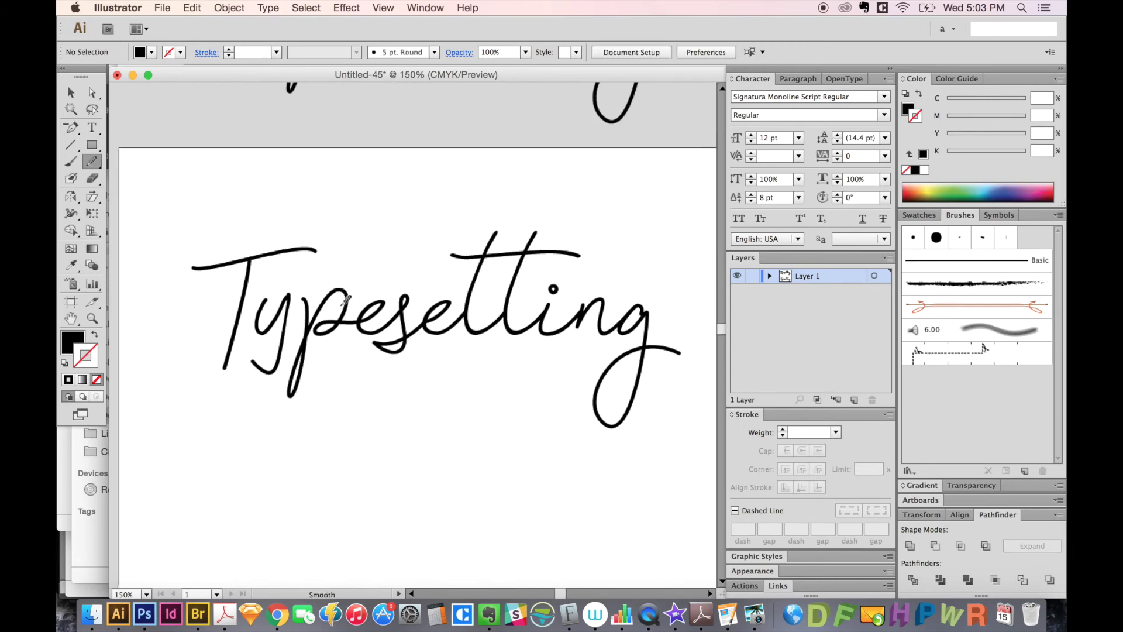
{"action": "scroll", "coordinate": [345, 299], "scroll_direction": "up", "scroll_amount": 3}
{"action": "scroll", "coordinate": [334, 359], "scroll_direction": "up", "scroll_amount": 2}
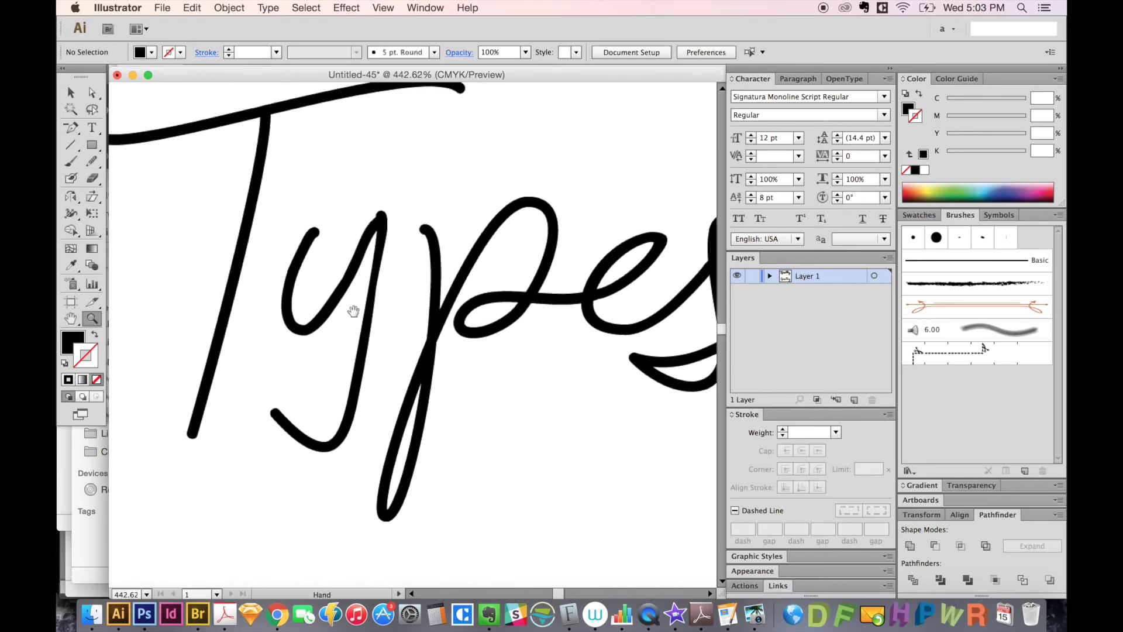
{"action": "left_click", "coordinate": [361, 367]}
{"action": "scroll", "coordinate": [370, 436], "scroll_direction": "down", "scroll_amount": 2}
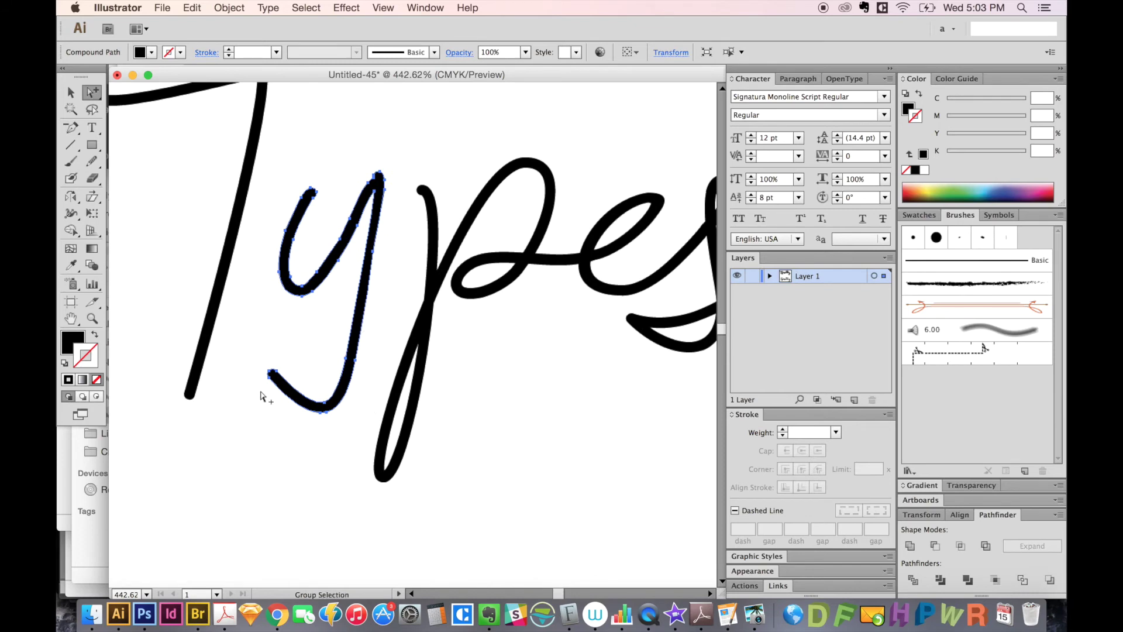
{"action": "left_click", "coordinate": [383, 333]}
{"action": "left_click", "coordinate": [444, 296]}
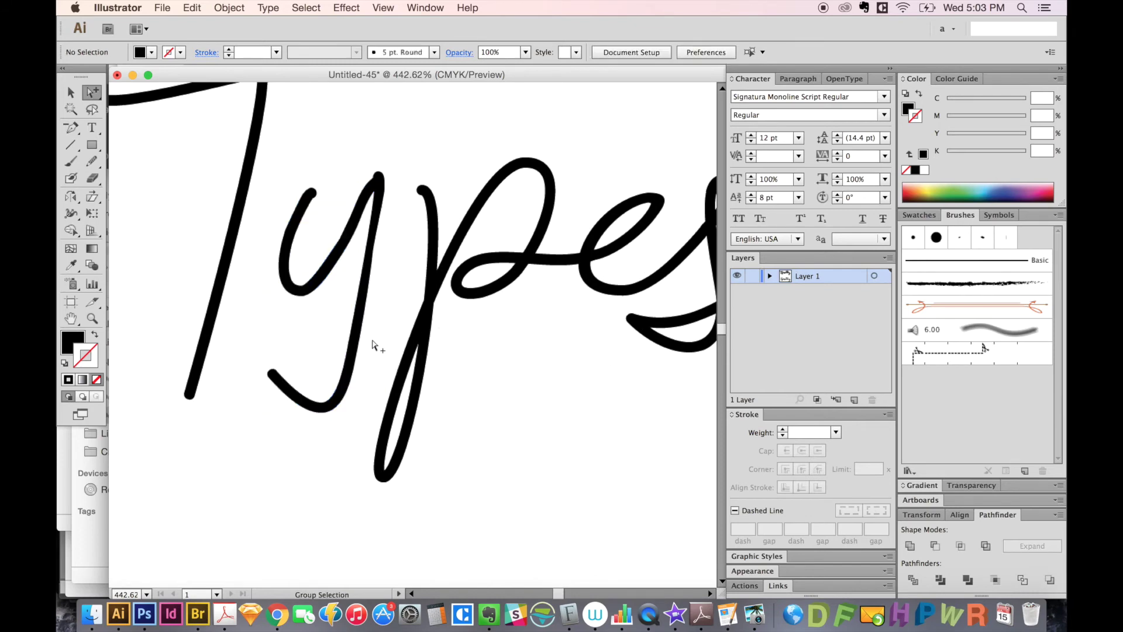
- Draw a Pencil swash along the y's bottom curve under the p, weighted 3.5 pt
{"action": "key", "text": "n"}
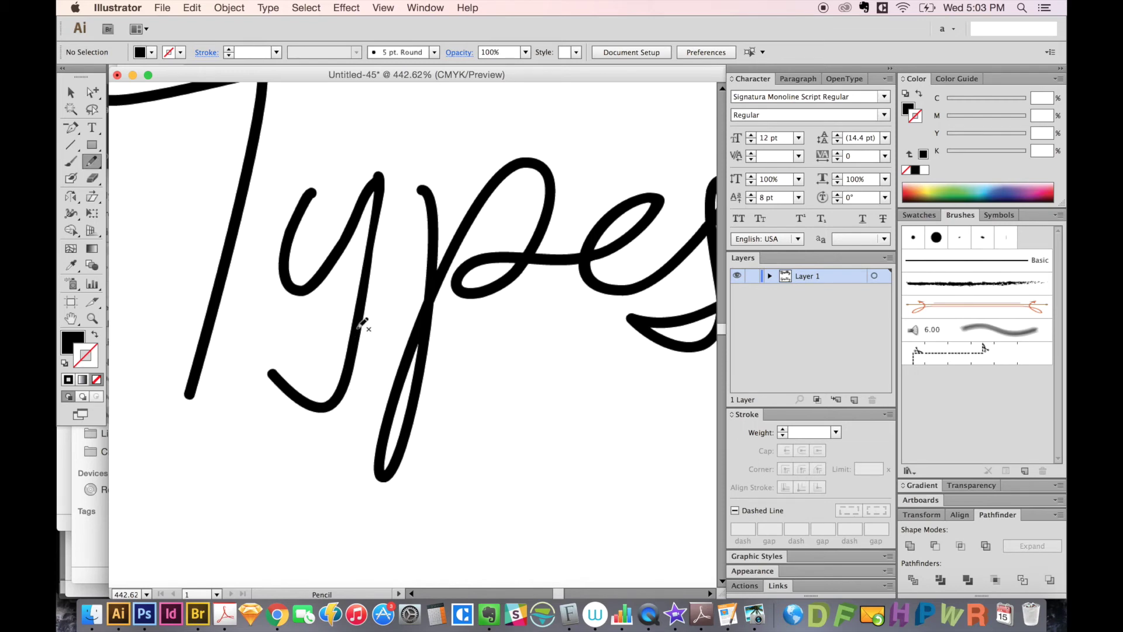
{"action": "mouse_move", "coordinate": [358, 328]}
{"action": "left_mouse_down"}
{"action": "mouse_move", "coordinate": [301, 396]}
{"action": "mouse_move", "coordinate": [493, 392]}
{"action": "left_mouse_up"}
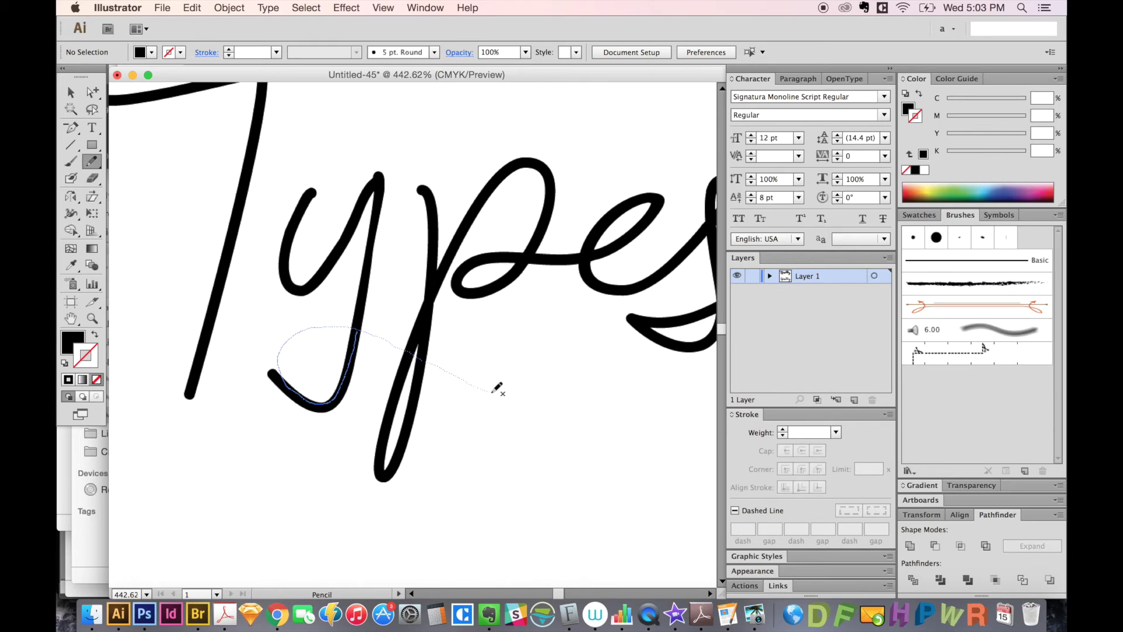
{"action": "left_click_drag", "start_coordinate": [493, 392], "coordinate": [629, 364]}
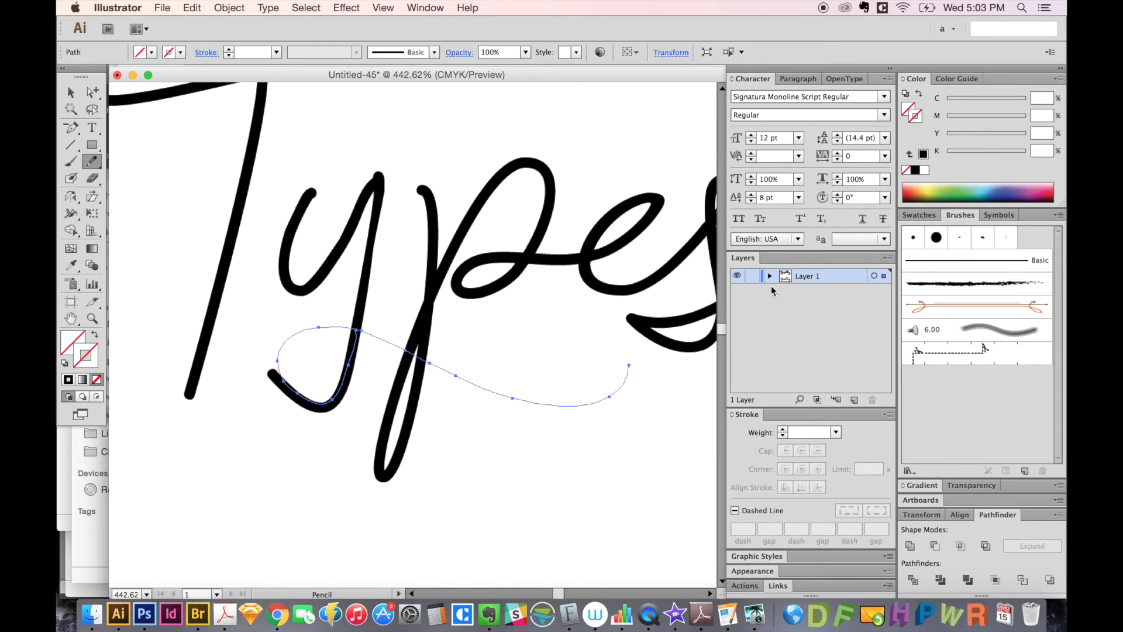
{"action": "left_click", "coordinate": [817, 432]}
{"action": "type", "text": ".5"}
{"action": "key", "text": "Return"}
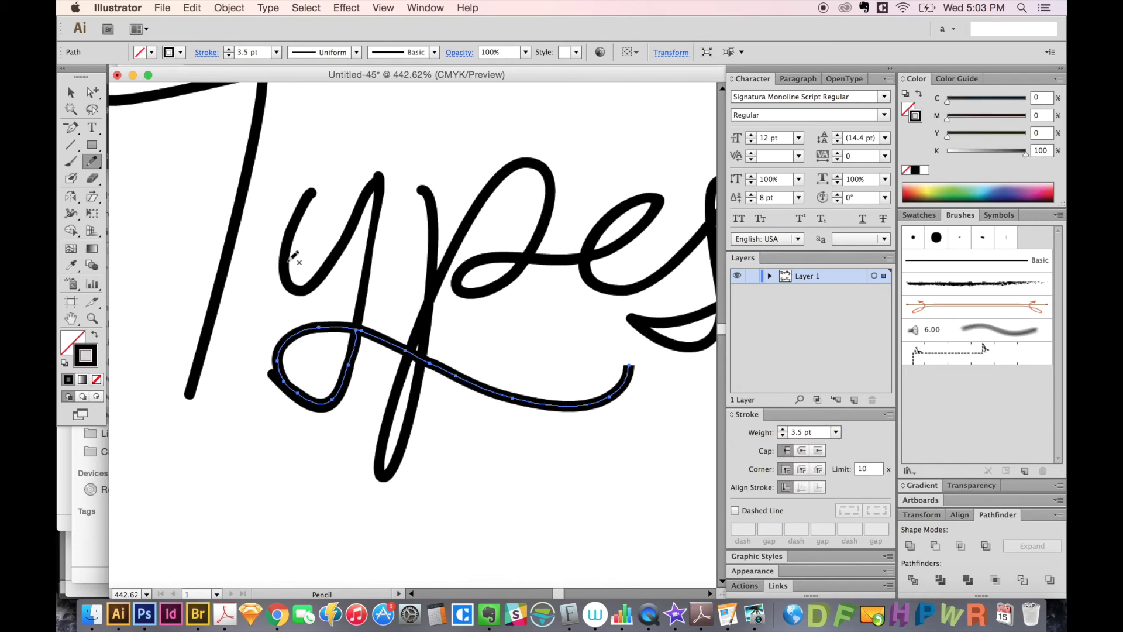
{"action": "double_click", "coordinate": [92, 162]}
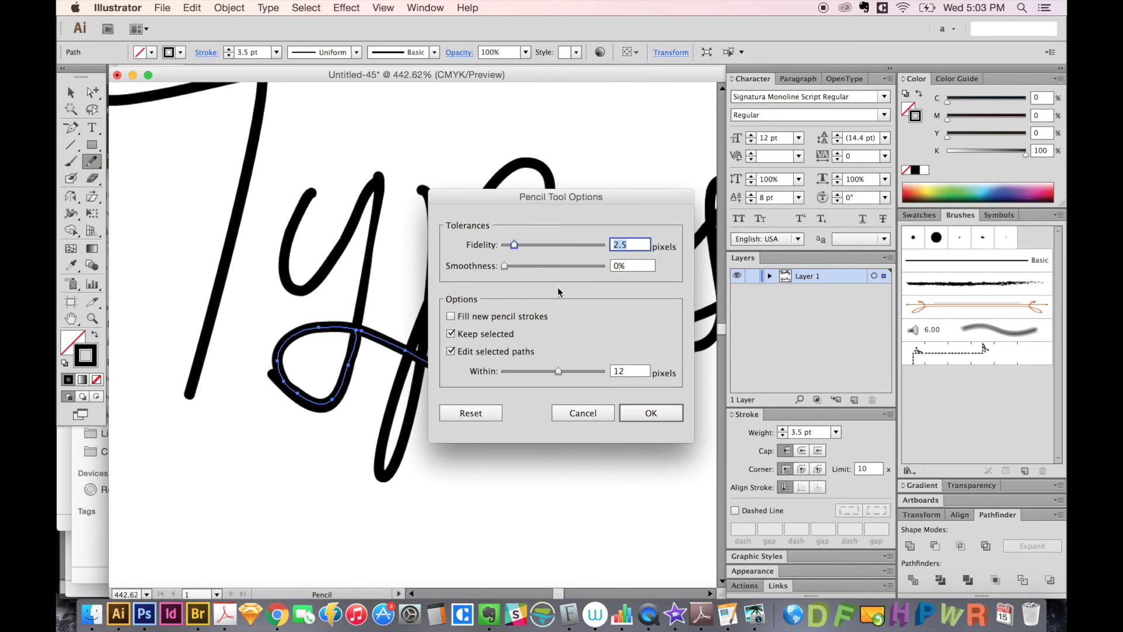
- Set Pencil smoothness to 70% and smooth out the swash curve
{"action": "mouse_move", "coordinate": [504, 266]}
{"action": "left_mouse_down"}
{"action": "mouse_move", "coordinate": [605, 275]}
{"action": "mouse_move", "coordinate": [573, 277]}
{"action": "left_mouse_up"}
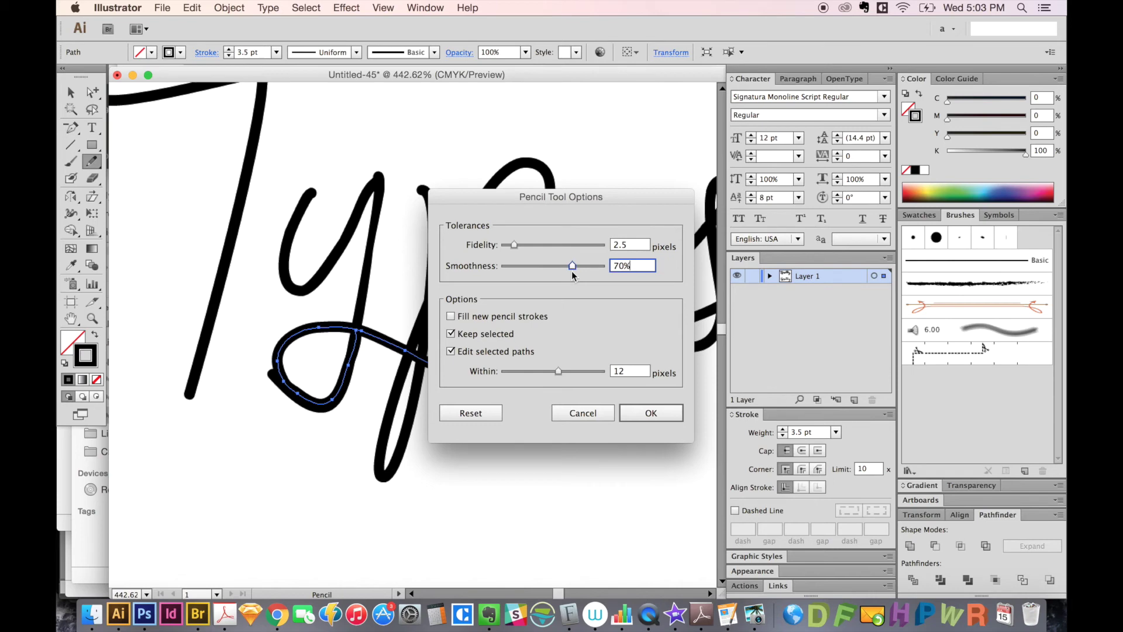
{"action": "left_click", "coordinate": [651, 415]}
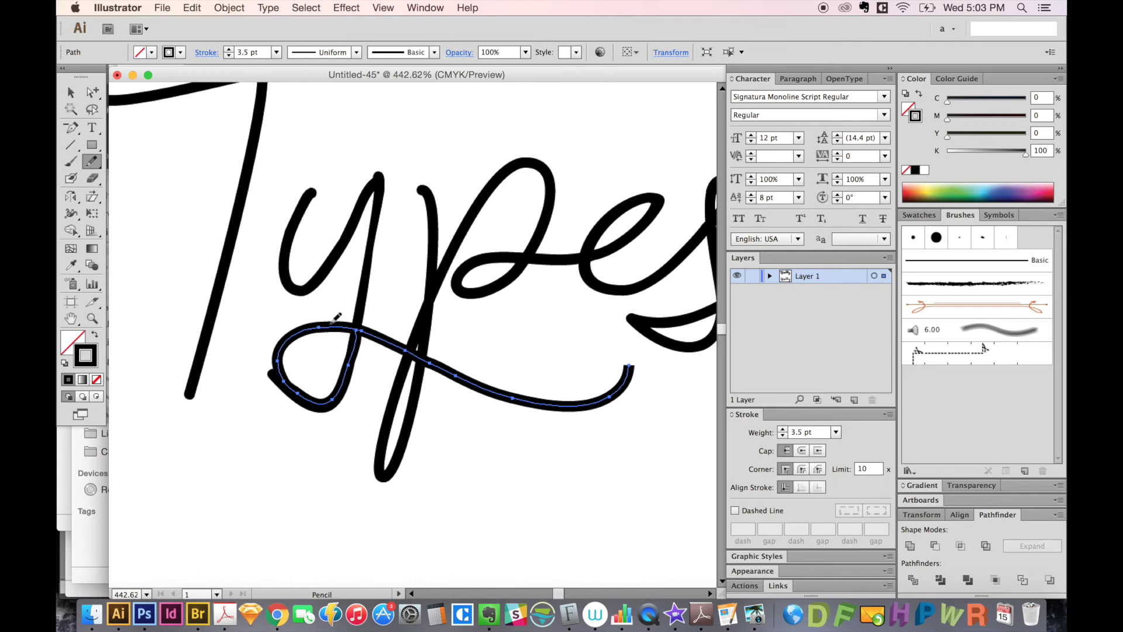
{"action": "key", "text": "alt"}
{"action": "mouse_move", "coordinate": [354, 342]}
{"action": "left_mouse_down"}
{"action": "mouse_move", "coordinate": [301, 380]}
{"action": "mouse_move", "coordinate": [578, 395]}
{"action": "mouse_move", "coordinate": [621, 355]}
{"action": "left_mouse_up"}
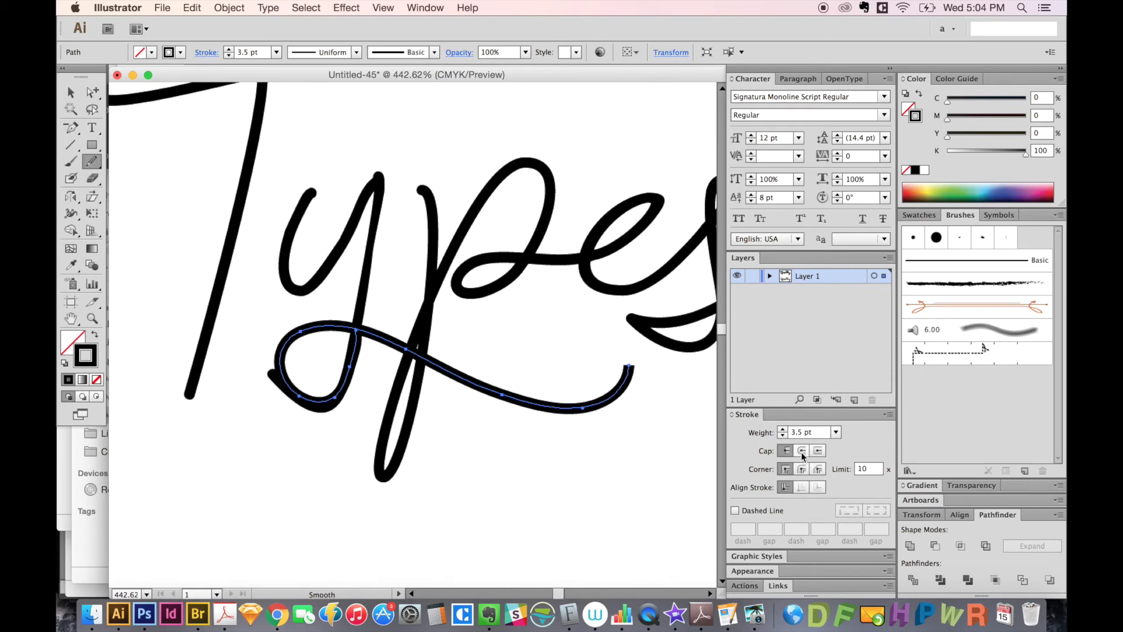
- Give the swash Round Cap and Round Join, then reselect the y's outline
{"action": "left_click", "coordinate": [802, 451]}
{"action": "left_click", "coordinate": [802, 469]}
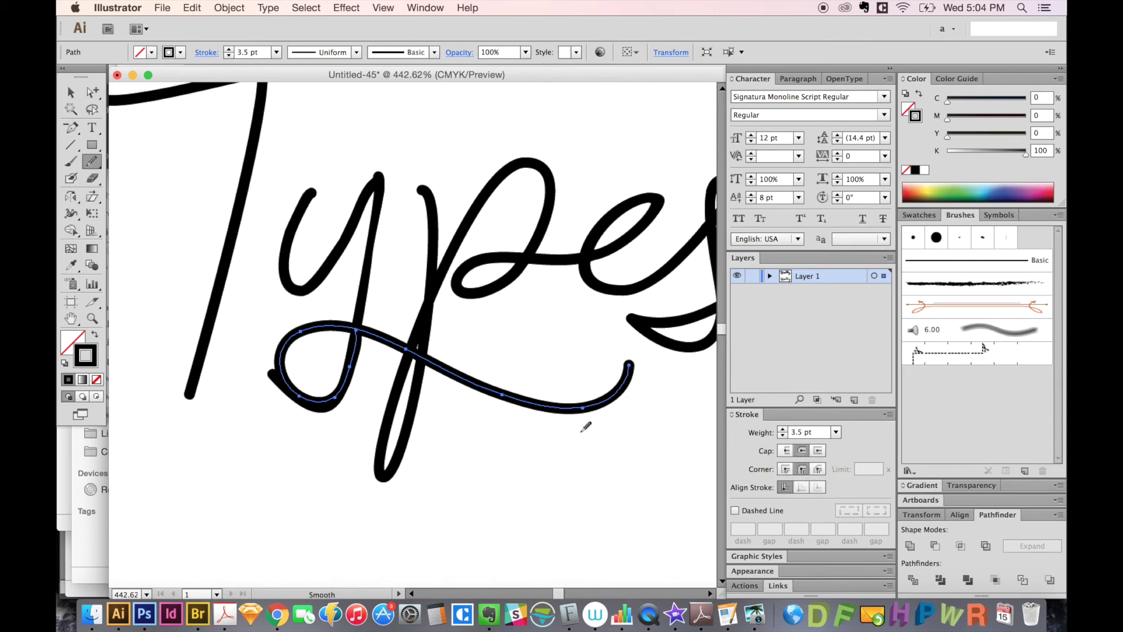
{"action": "key", "text": "ctrl+alt"}
{"action": "left_click", "coordinate": [636, 346]}
{"action": "key", "text": "a"}
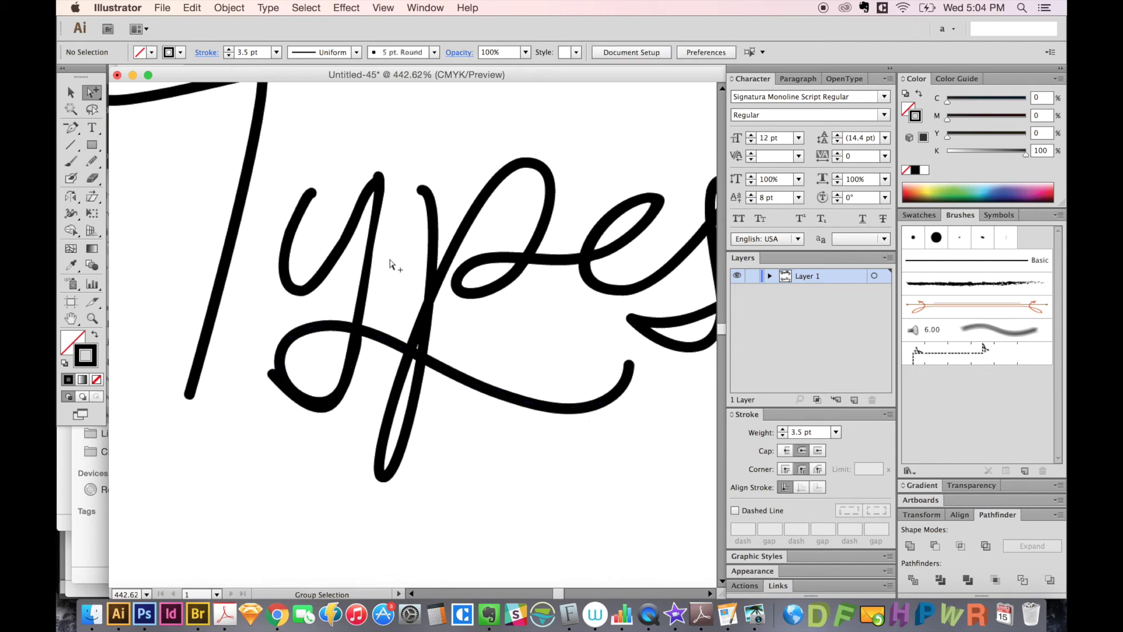
{"action": "left_click", "coordinate": [360, 310]}
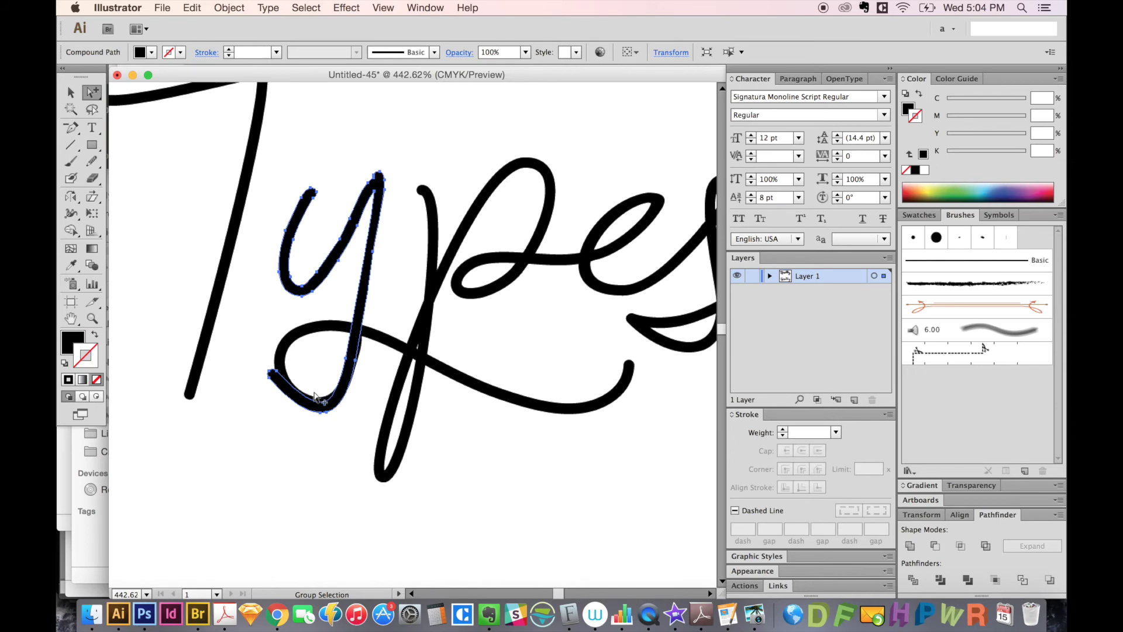
- Erase the y's original lower loop with the Eraser
{"action": "key", "text": "shift+e"}
{"action": "mouse_move", "coordinate": [271, 354]}
{"action": "left_mouse_down"}
{"action": "mouse_move", "coordinate": [299, 400]}
{"action": "mouse_move", "coordinate": [355, 350]}
{"action": "left_mouse_up"}
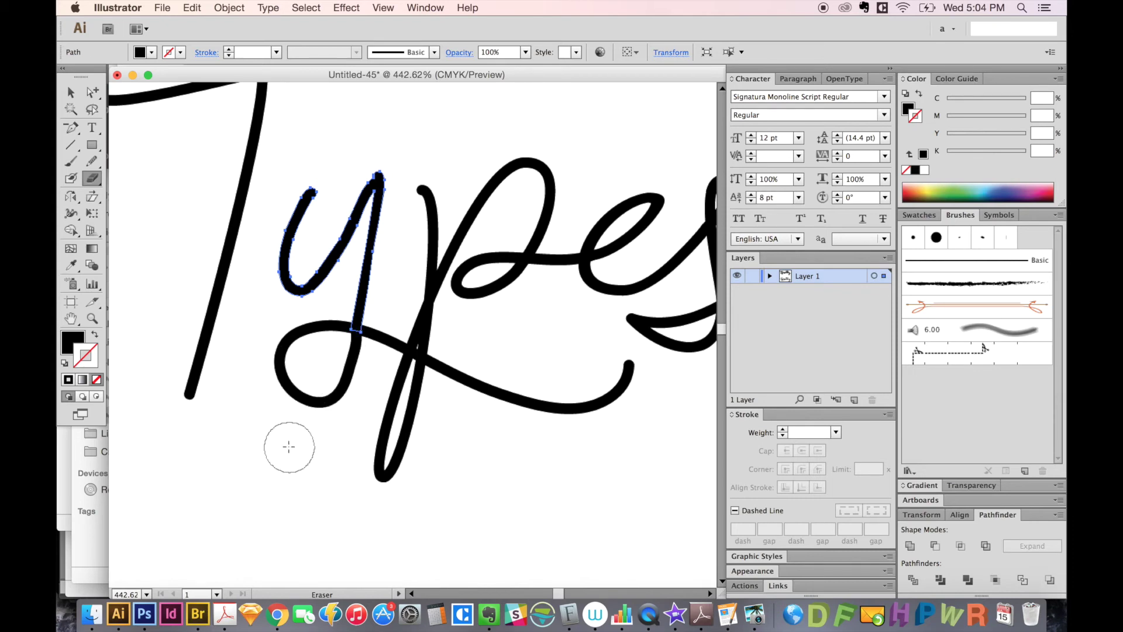
{"action": "left_click", "coordinate": [70, 92]}
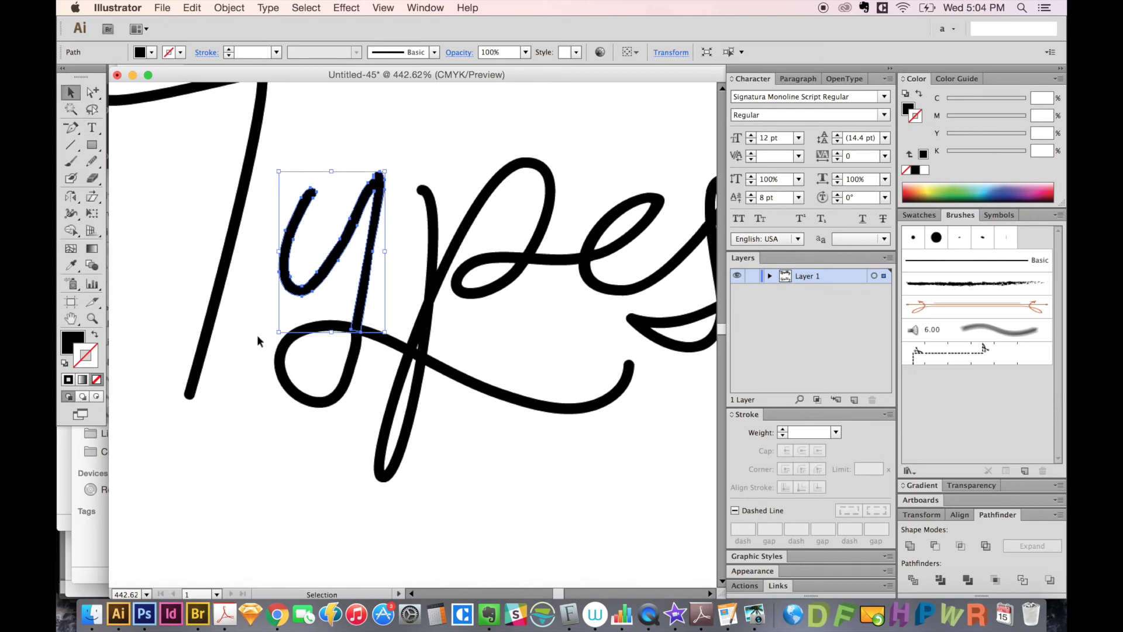
- Zoom and pan the view in on the 'setting' letters
{"action": "key", "text": "super+1"}
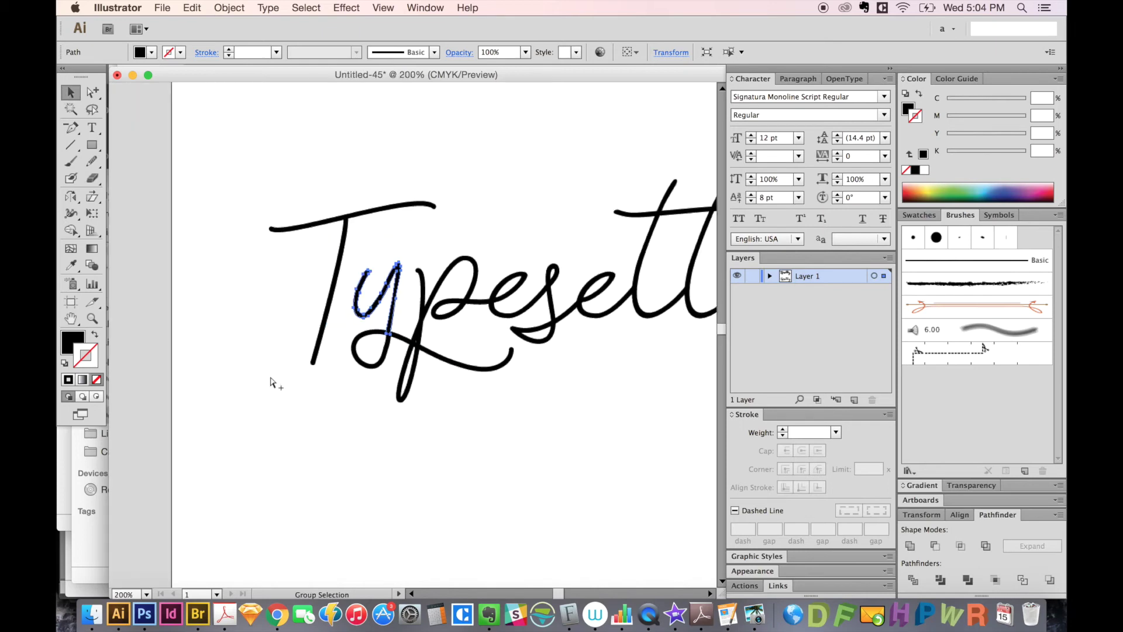
{"action": "key", "text": "z"}
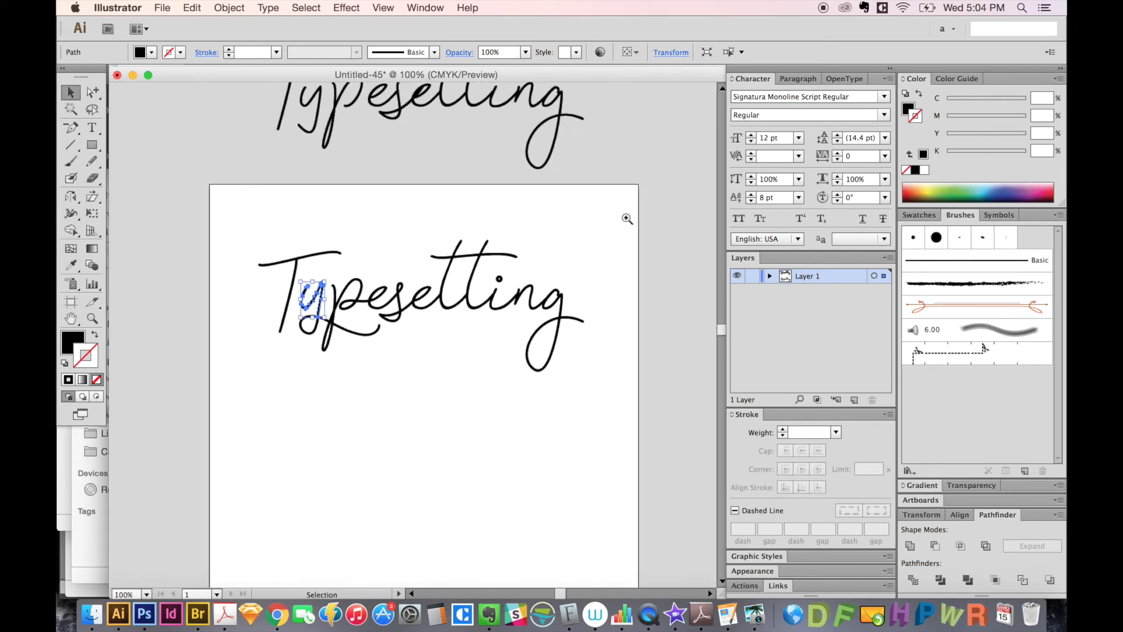
{"action": "left_click", "coordinate": [338, 417]}
{"action": "left_click_drag", "start_coordinate": [407, 413], "coordinate": [465, 431]}
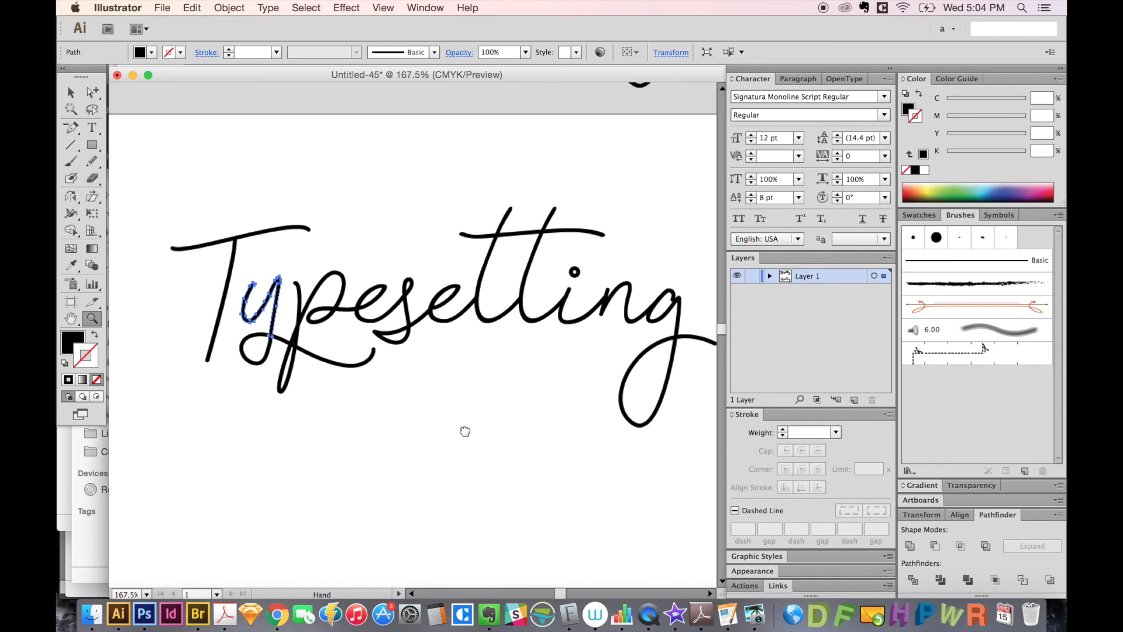
{"action": "mouse_move", "coordinate": [556, 387]}
{"action": "left_mouse_down"}
{"action": "mouse_move", "coordinate": [524, 404]}
{"action": "mouse_move", "coordinate": [498, 397]}
{"action": "left_mouse_up"}
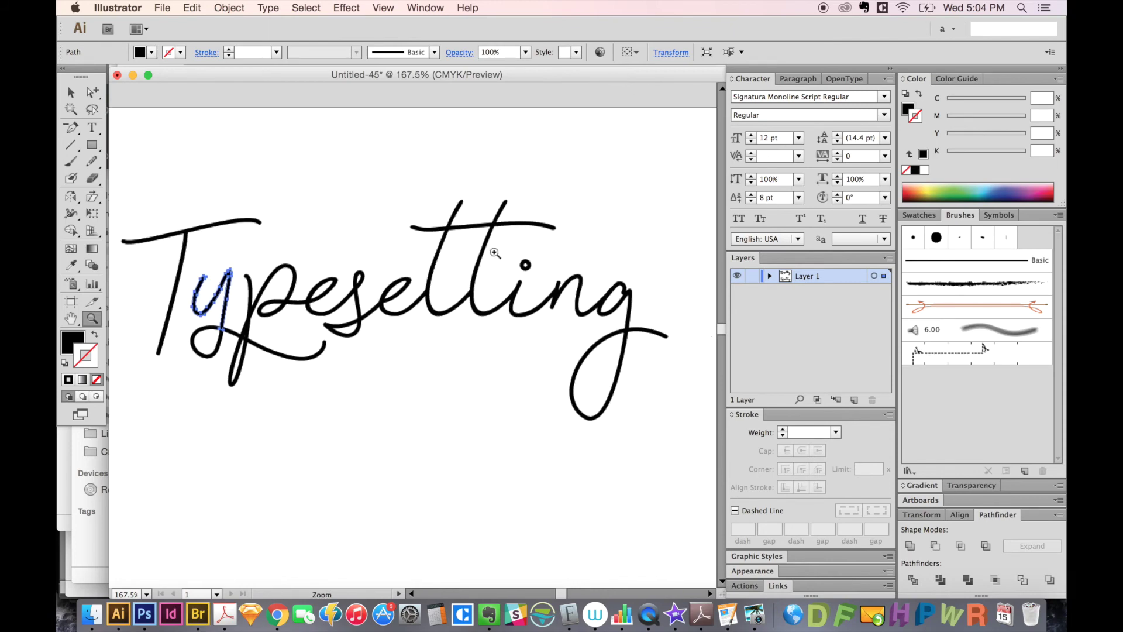
{"action": "left_click_drag", "start_coordinate": [609, 171], "coordinate": [431, 355]}
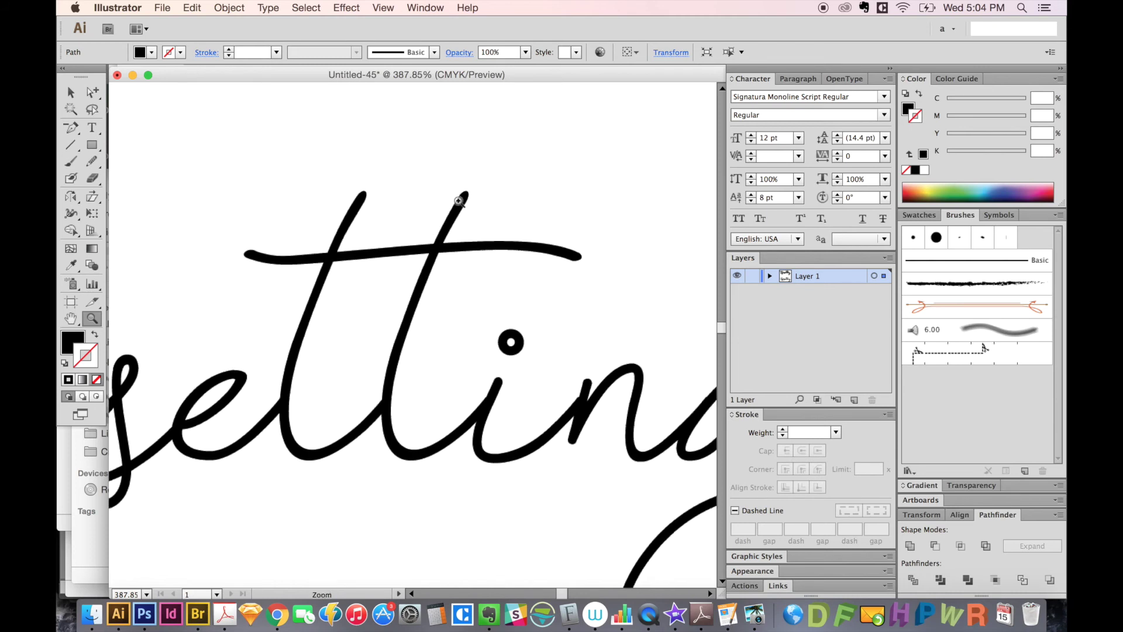
- Lower the second t's top anchor to shorten it and smooth its stroke
{"action": "key", "text": "a"}
{"action": "left_click", "coordinate": [460, 202]}
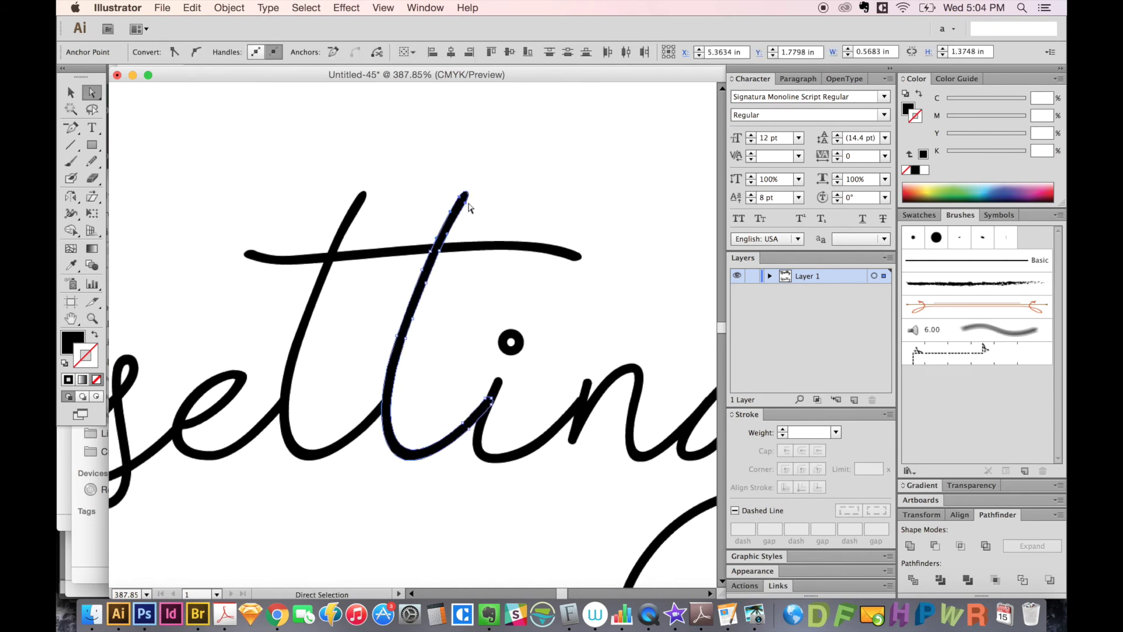
{"action": "left_click_drag", "start_coordinate": [466, 202], "coordinate": [457, 213]}
{"action": "key", "text": "n"}
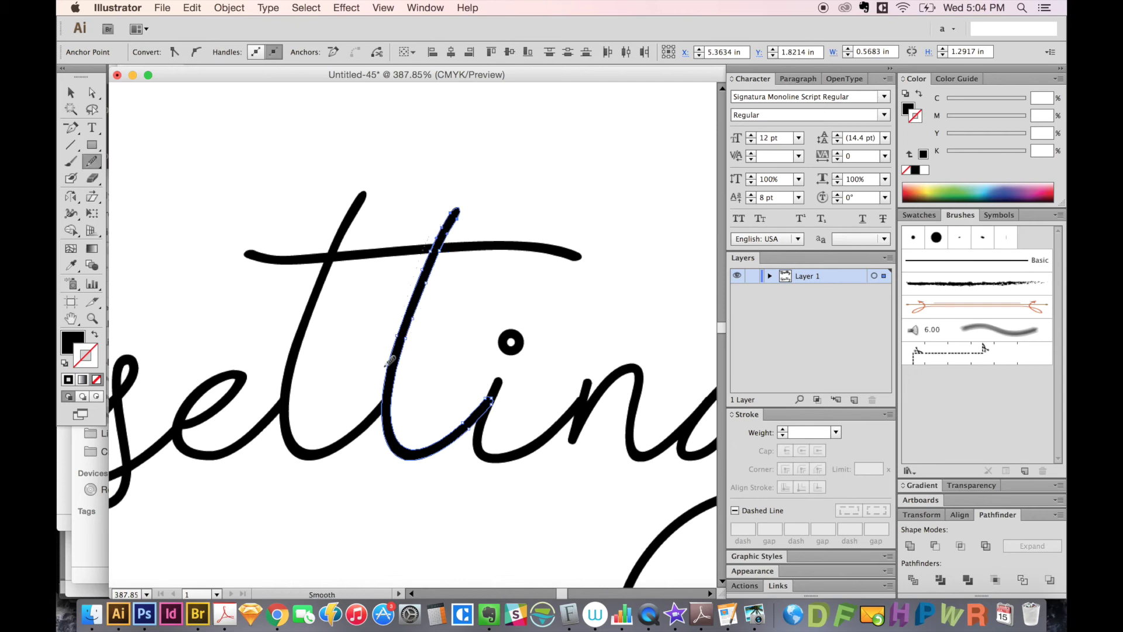
{"action": "mouse_move", "coordinate": [442, 228]}
{"action": "left_mouse_down"}
{"action": "mouse_move", "coordinate": [398, 335]}
{"action": "mouse_move", "coordinate": [396, 395]}
{"action": "mouse_move", "coordinate": [467, 433]}
{"action": "left_mouse_up"}
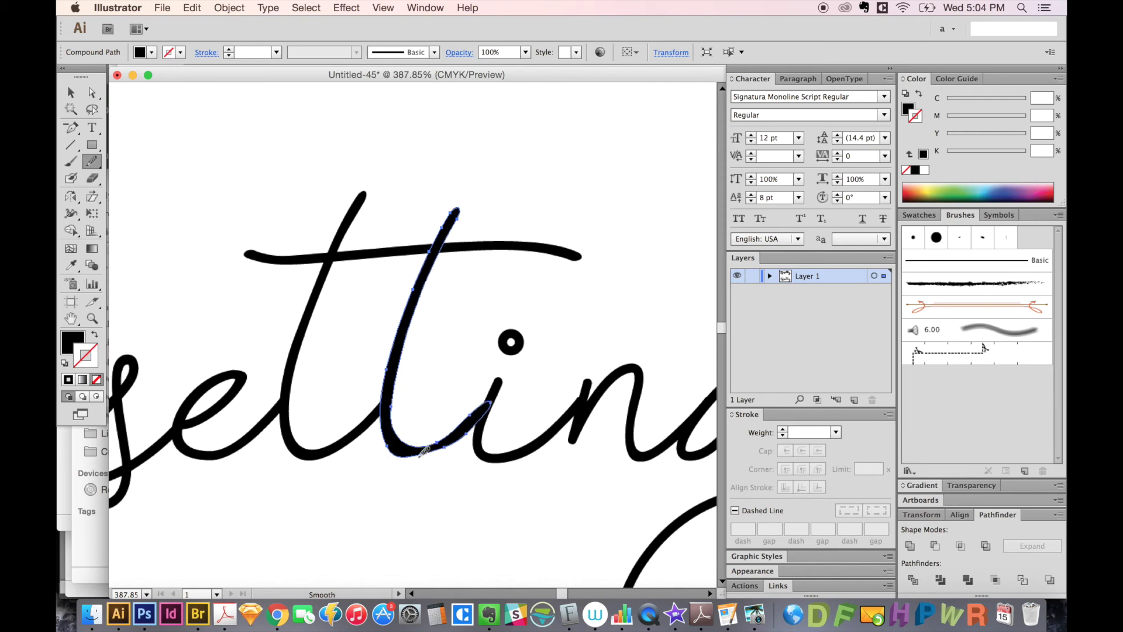
- Redraw the second t's bottom curve with the Pencil, then zoom out to the whole lettering
{"action": "key", "text": "ctrl+shift+a"}
{"action": "key", "text": "a"}
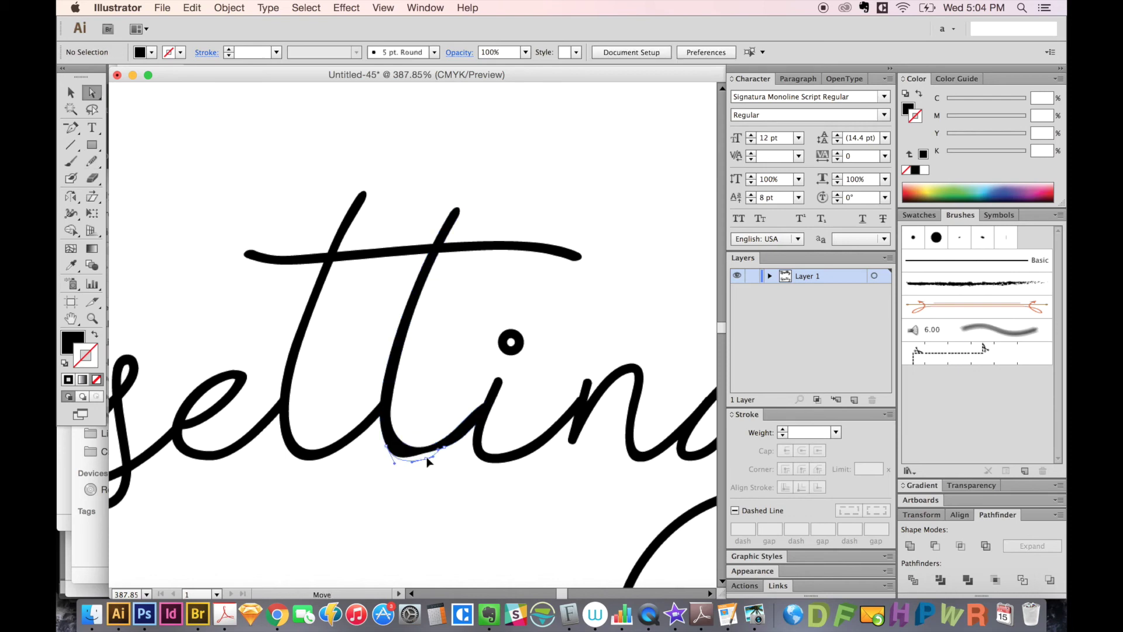
{"action": "left_click", "coordinate": [444, 454]}
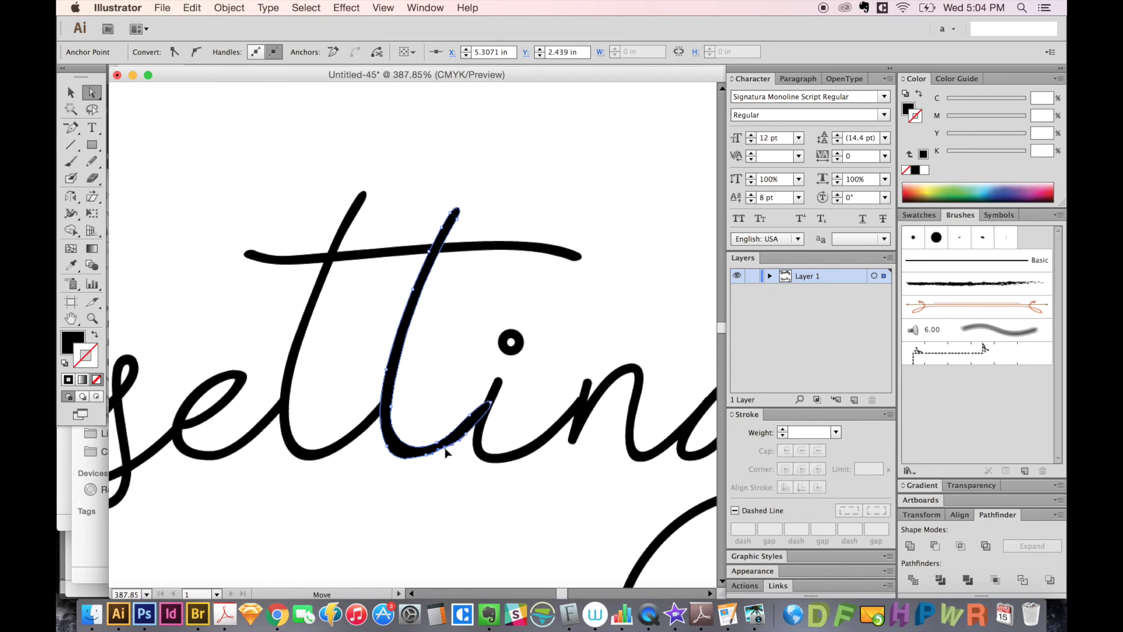
{"action": "key", "text": "n"}
{"action": "left_click_drag", "start_coordinate": [462, 427], "coordinate": [408, 450]}
{"action": "key", "text": "a"}
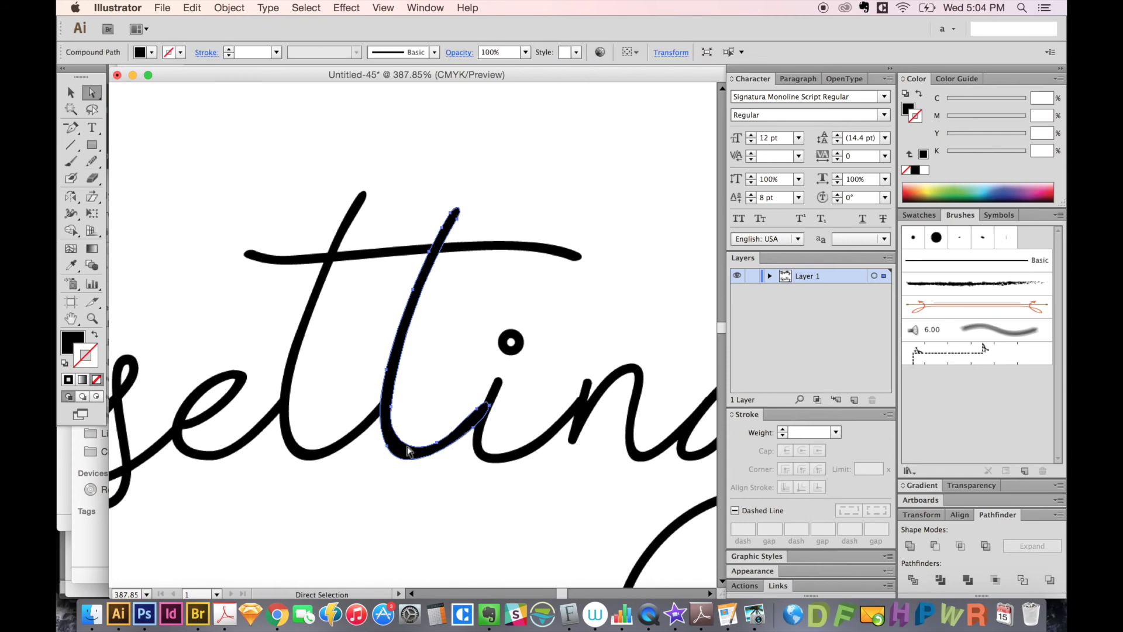
{"action": "left_click", "coordinate": [425, 461]}
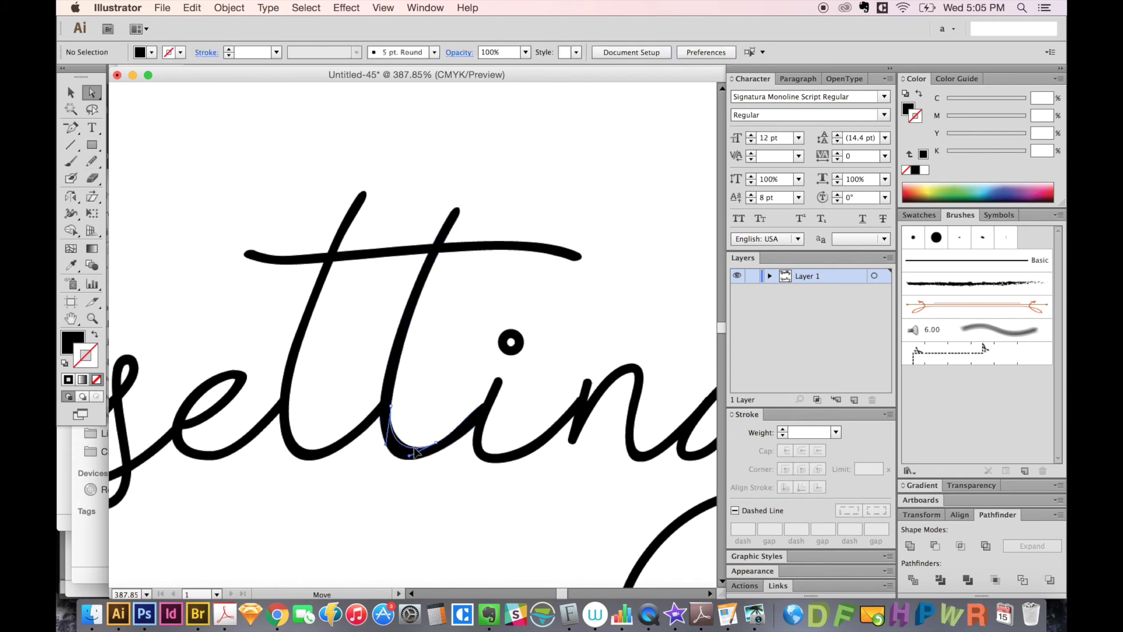
{"action": "key", "text": "super+minus"}
{"action": "left_click", "coordinate": [404, 462]}
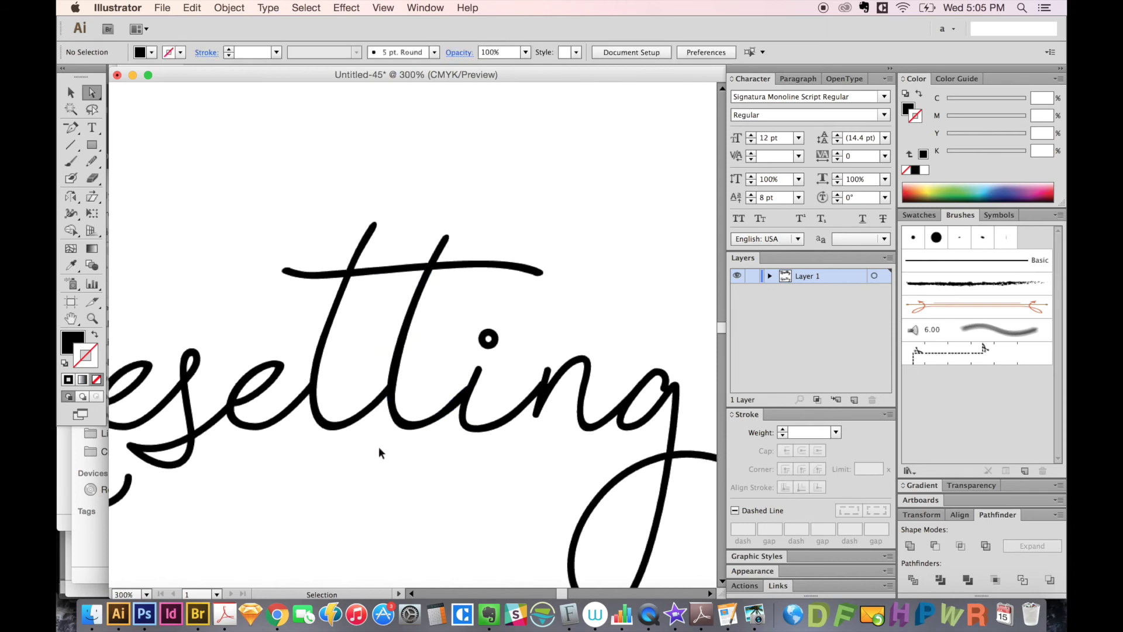
{"action": "key", "text": "super+minus"}
{"action": "key", "text": "super+minus"}
{"action": "key", "text": "super+minus"}
{"action": "mouse_move", "coordinate": [381, 451]}
{"action": "left_mouse_down"}
{"action": "mouse_move", "coordinate": [427, 321]}
{"action": "mouse_move", "coordinate": [554, 283]}
{"action": "left_mouse_up"}
- Move the 'ing' letters left, tighter against the double t
{"action": "left_click_drag", "start_coordinate": [581, 230], "coordinate": [239, 456]}
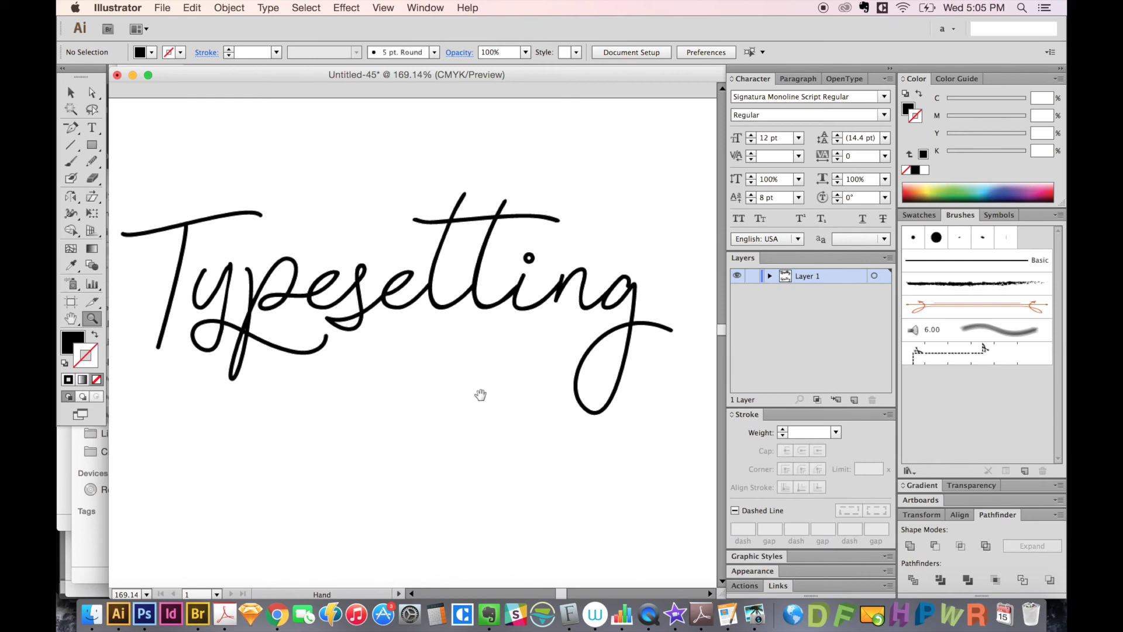
{"action": "left_click_drag", "start_coordinate": [480, 395], "coordinate": [481, 407]}
{"action": "key", "text": "a"}
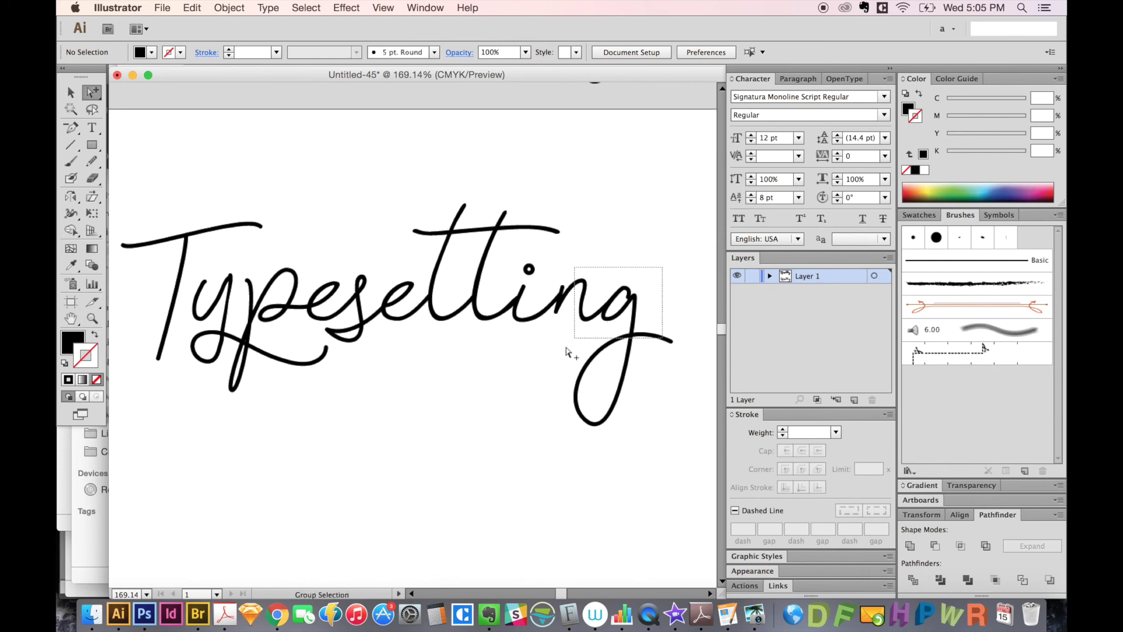
{"action": "left_click_drag", "start_coordinate": [663, 322], "coordinate": [527, 439]}
{"action": "key", "text": "z"}
{"action": "left_click_drag", "start_coordinate": [634, 238], "coordinate": [486, 348]}
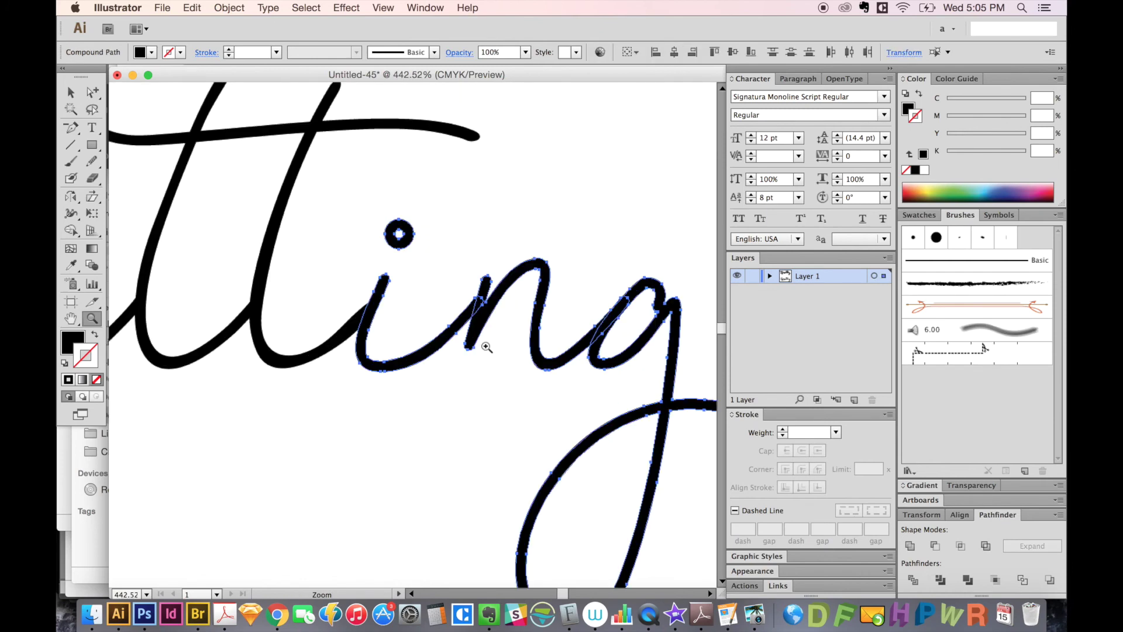
{"action": "key", "text": "v"}
{"action": "left_click_drag", "start_coordinate": [379, 366], "coordinate": [343, 367]}
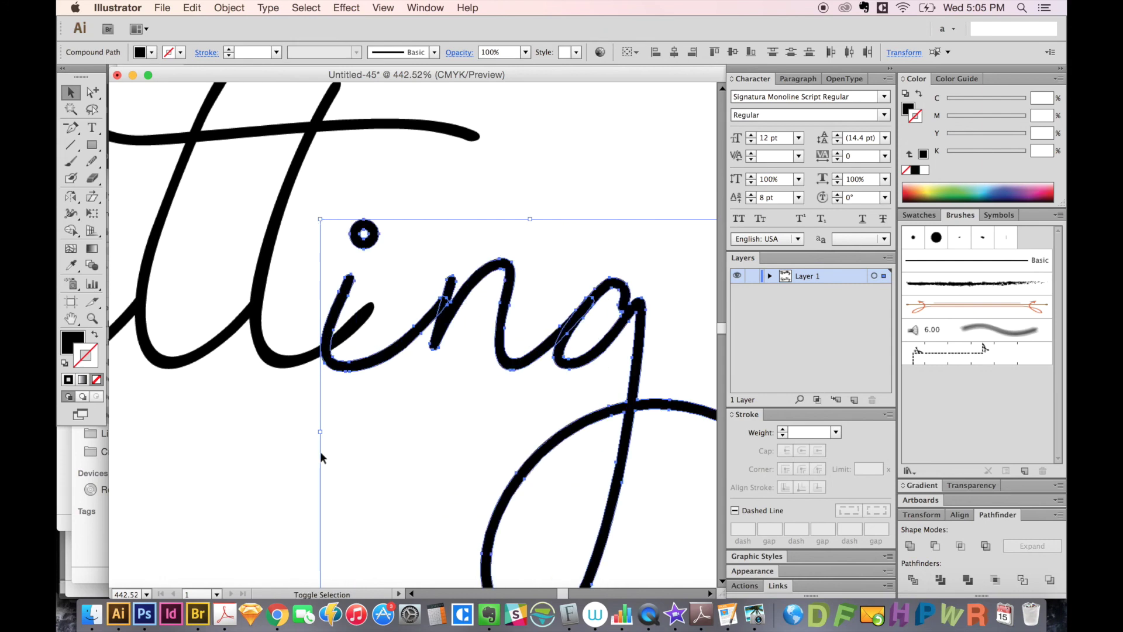
- Nudge the 'ng' left closer to the i, then select the i stroke
{"action": "key", "text": "a"}
{"action": "left_click", "coordinate": [509, 292]}
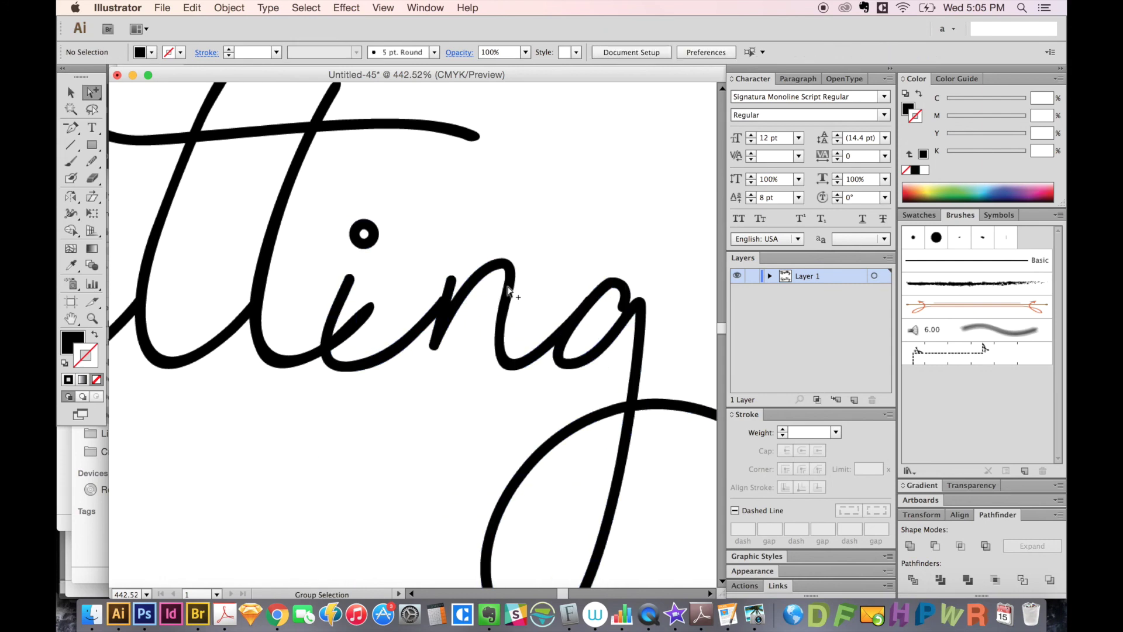
{"action": "left_click", "coordinate": [508, 291]}
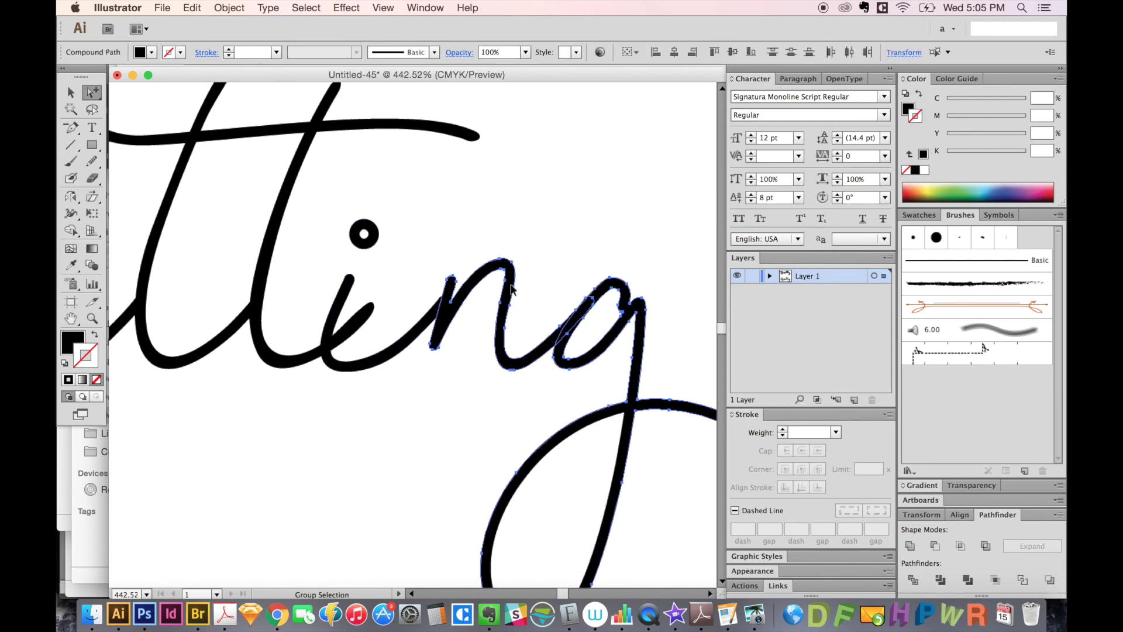
{"action": "left_click_drag", "start_coordinate": [510, 288], "coordinate": [493, 291]}
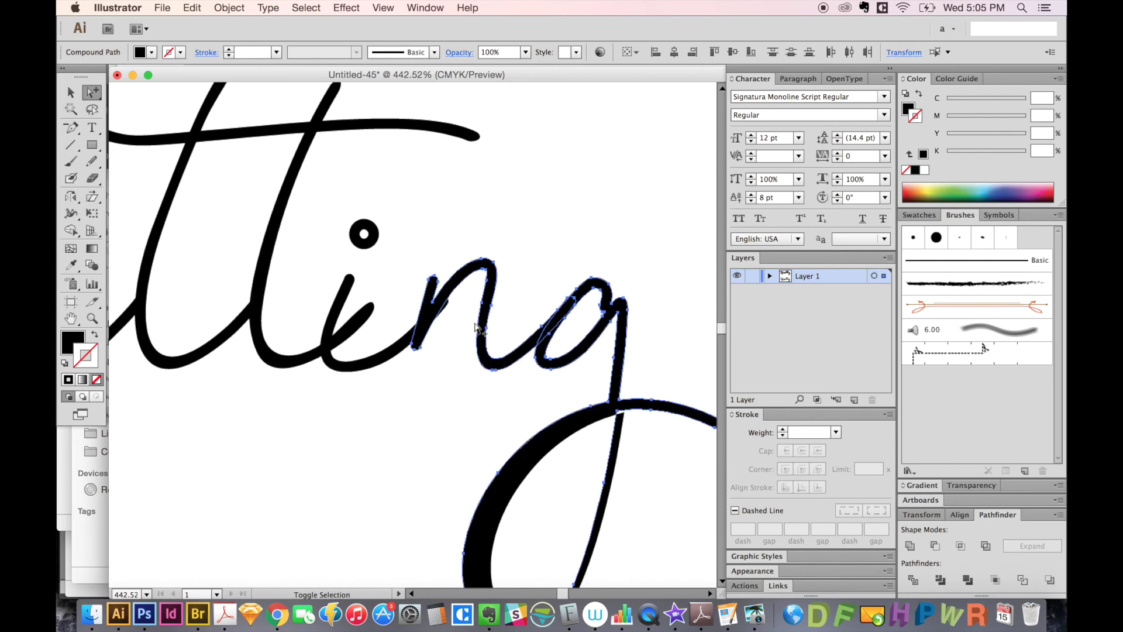
{"action": "left_click", "coordinate": [414, 371]}
{"action": "left_click", "coordinate": [406, 345]}
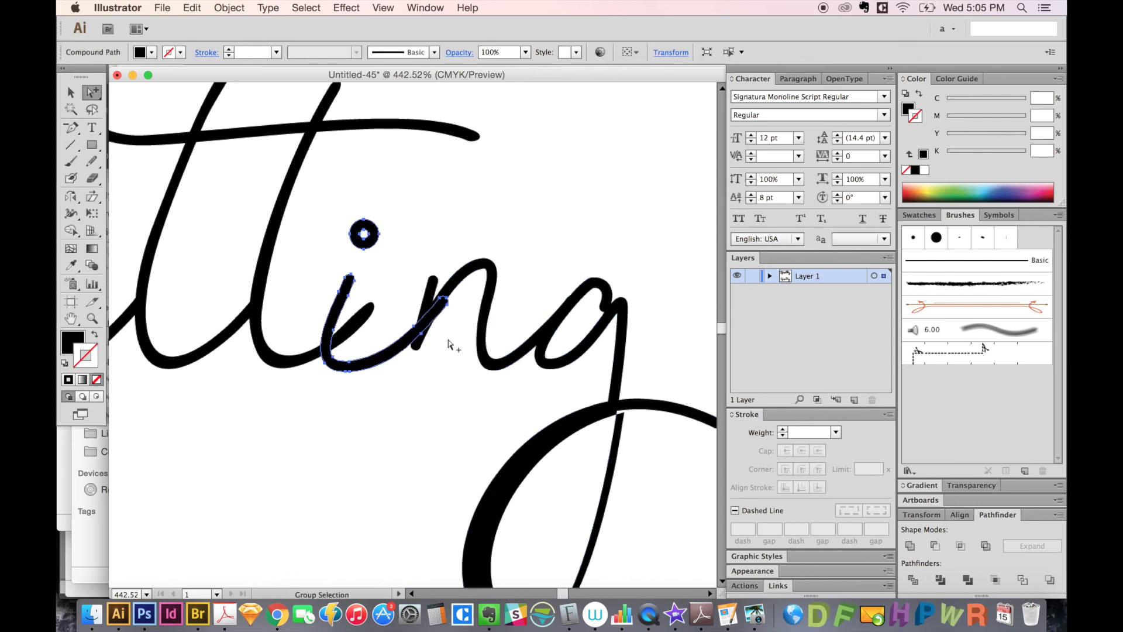
{"action": "left_click", "coordinate": [398, 353]}
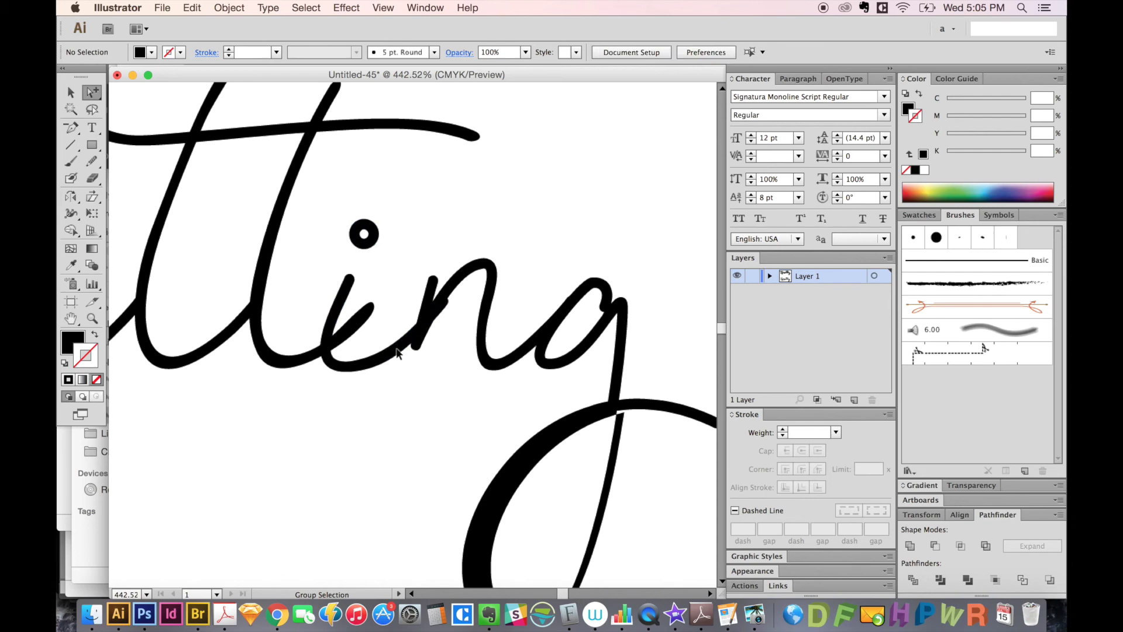
{"action": "left_click", "coordinate": [410, 354]}
{"action": "left_click", "coordinate": [393, 351]}
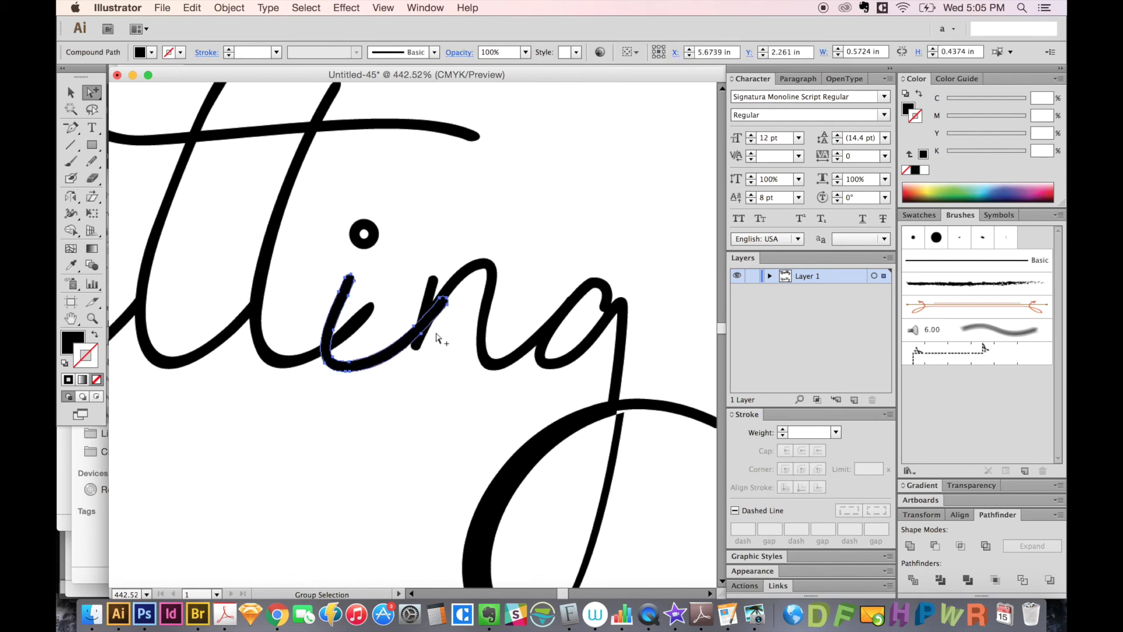
- Make the i stroke narrower and select the second t's stem
{"action": "key", "text": "v"}
{"action": "left_click_drag", "start_coordinate": [450, 322], "coordinate": [432, 322]}
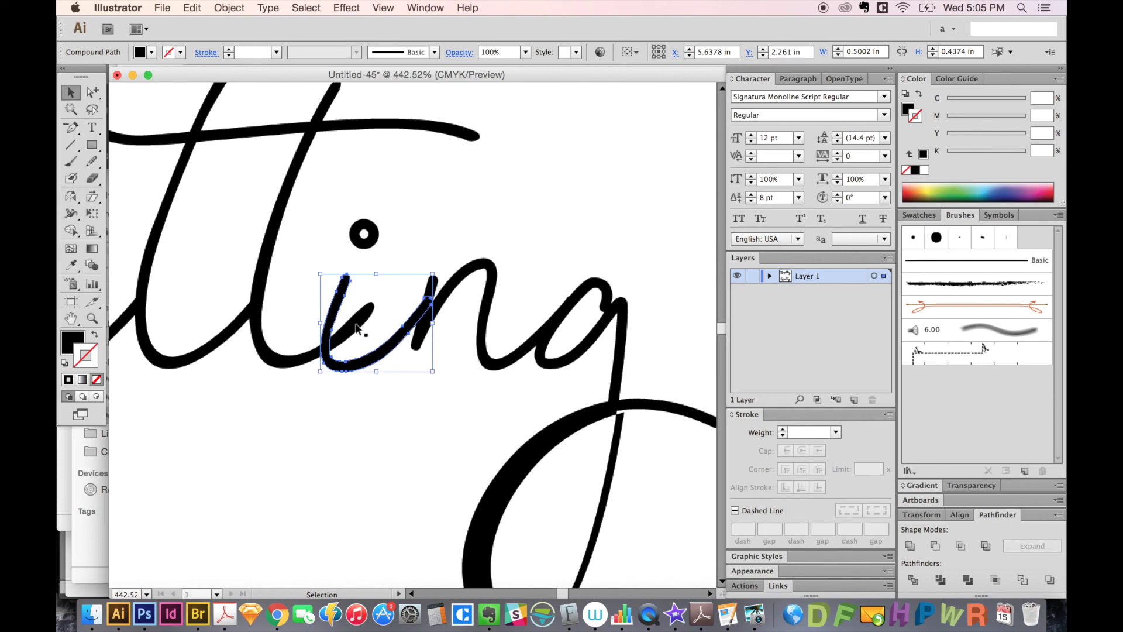
{"action": "key", "text": "a"}
{"action": "left_click", "coordinate": [328, 354], "text": "alt"}
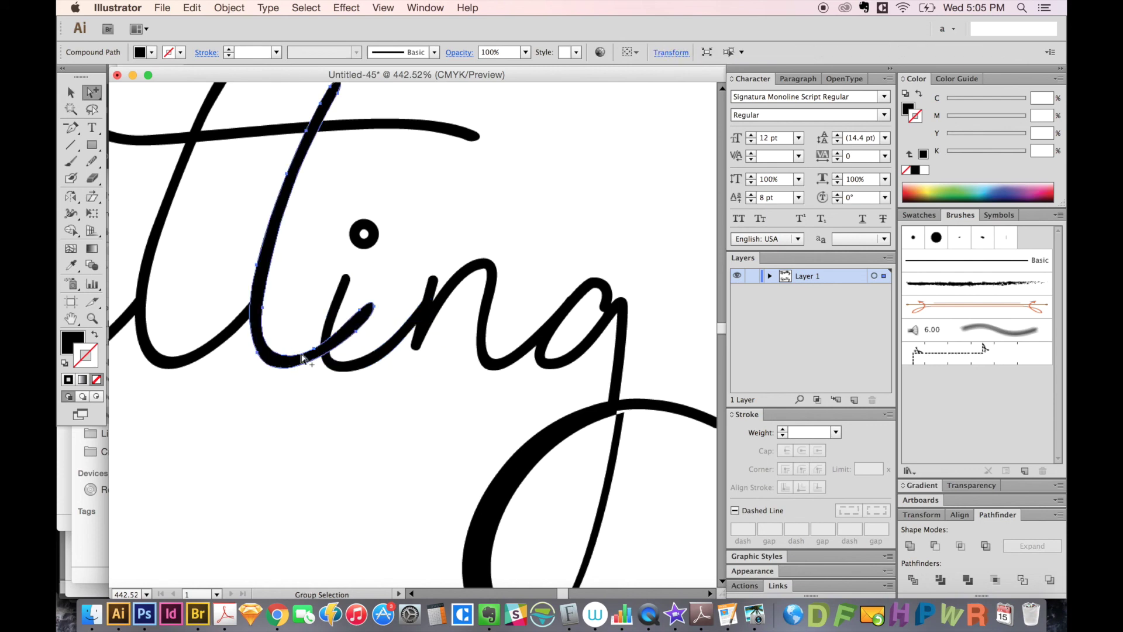
{"action": "key", "text": "v"}
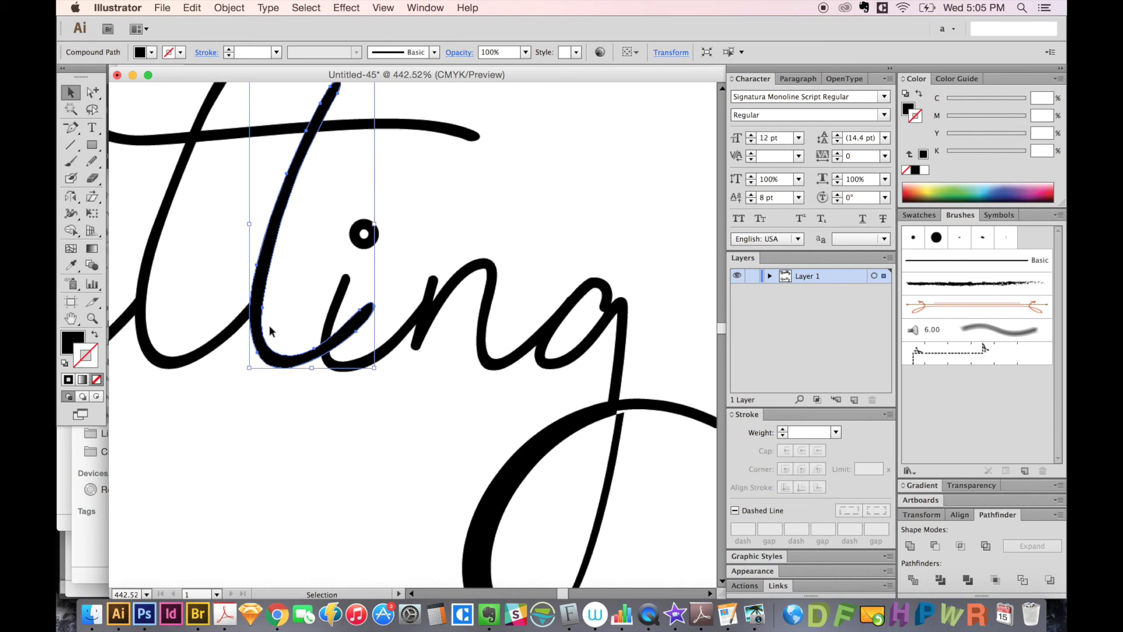
- Redraw the bottom curve of the second t's stem with the Pencil tool
{"action": "key", "text": "n"}
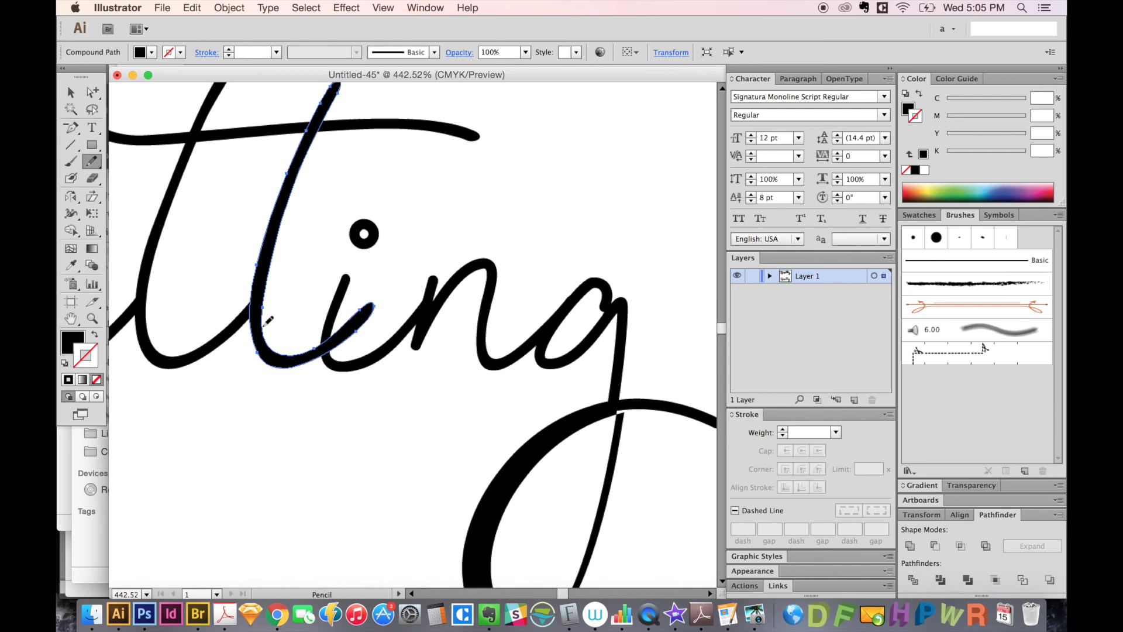
{"action": "left_click_drag", "start_coordinate": [262, 334], "coordinate": [276, 349]}
{"action": "left_click_drag", "start_coordinate": [299, 354], "coordinate": [290, 360]}
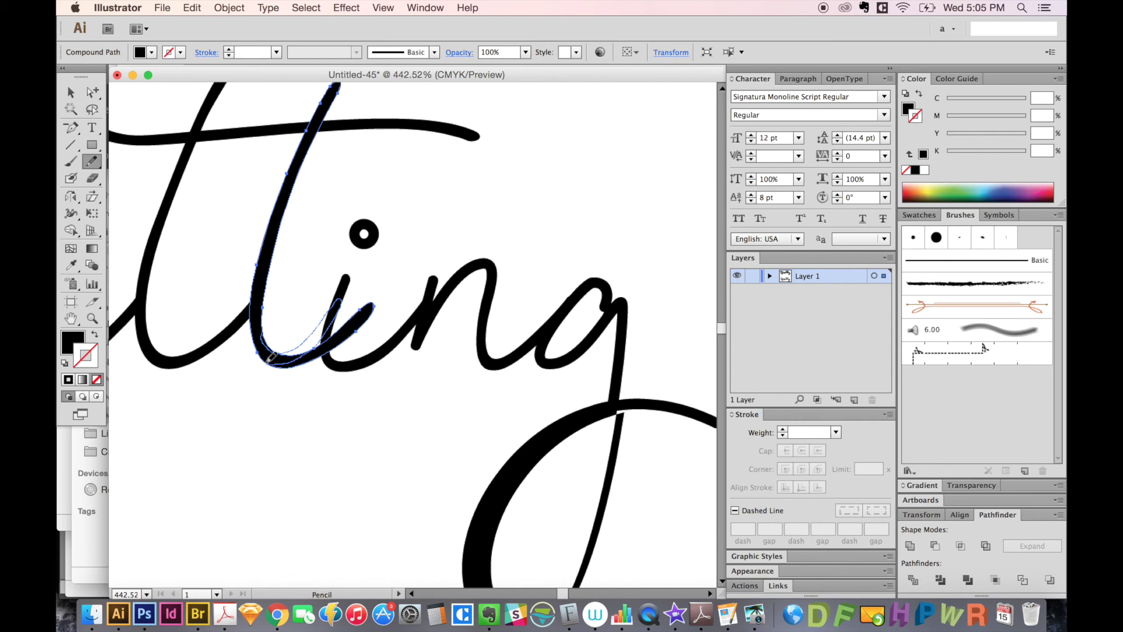
{"action": "left_click_drag", "start_coordinate": [265, 351], "coordinate": [263, 349]}
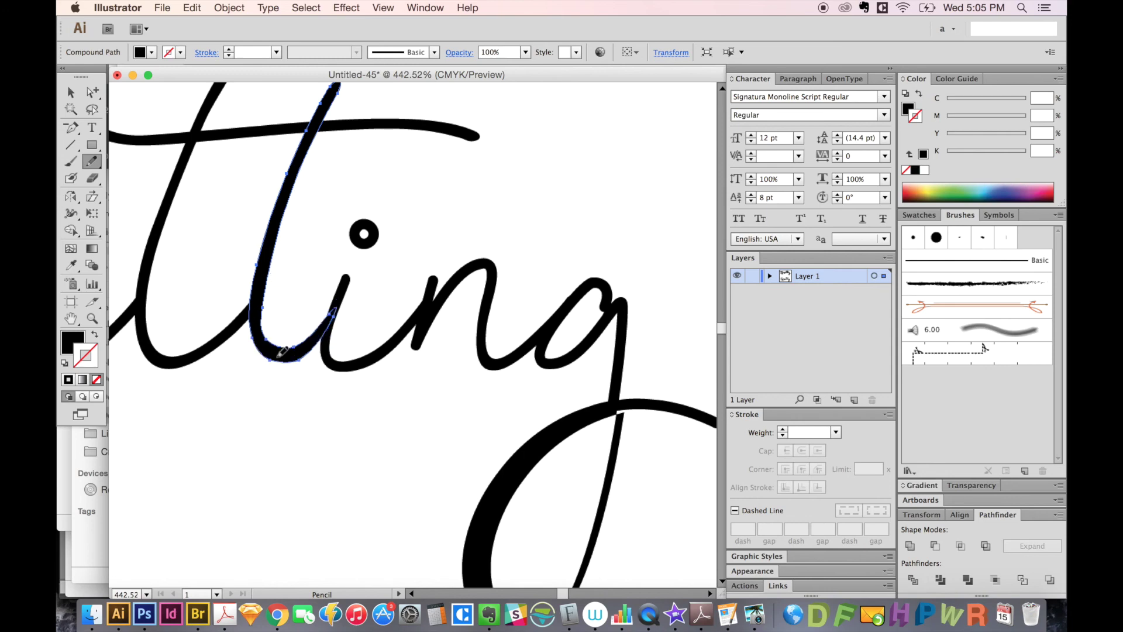
{"action": "key", "text": "super+shift+a"}
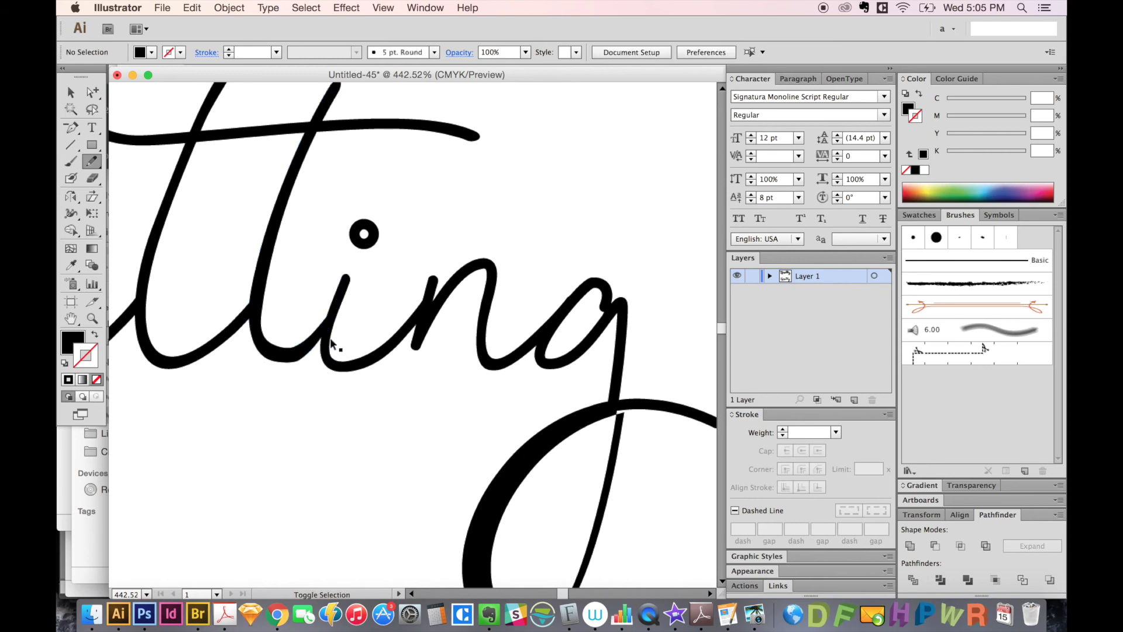
- Reshape the t's base anchor so its lower curve flows smoothly into the i
{"action": "key", "text": "a"}
{"action": "left_click", "coordinate": [296, 354]}
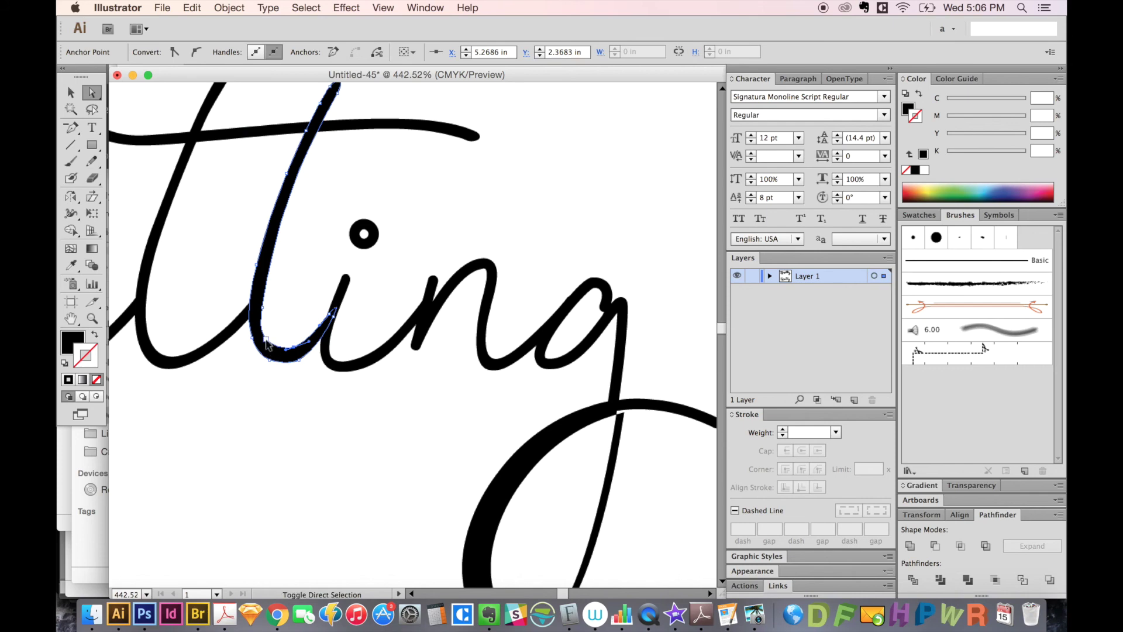
{"action": "left_click_drag", "start_coordinate": [296, 351], "coordinate": [269, 366]}
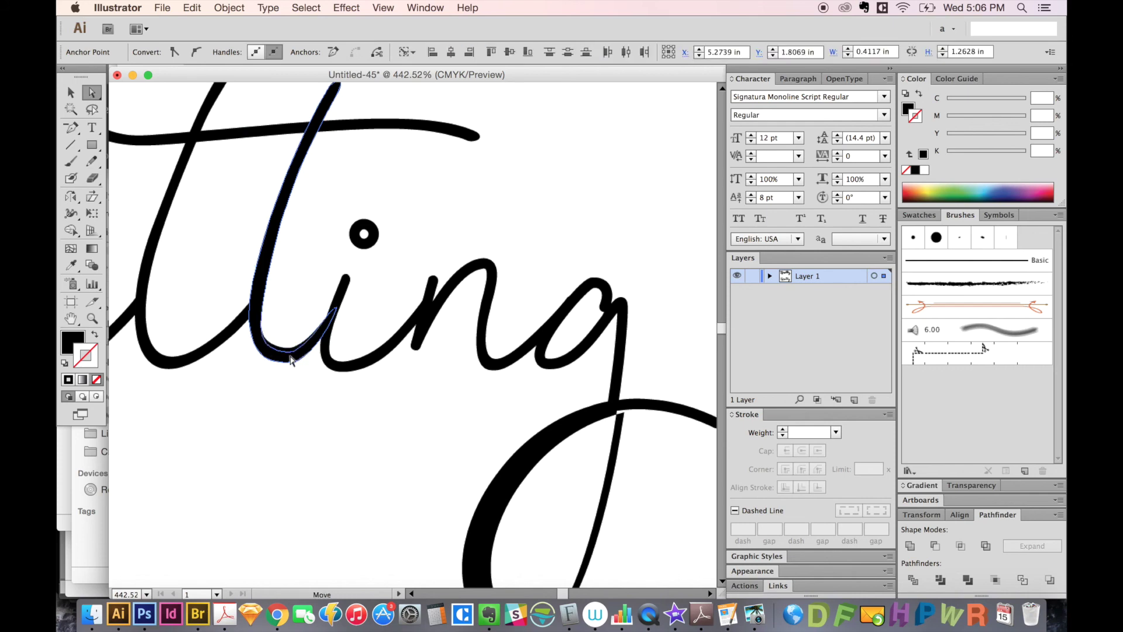
{"action": "left_click_drag", "start_coordinate": [269, 366], "coordinate": [275, 368]}
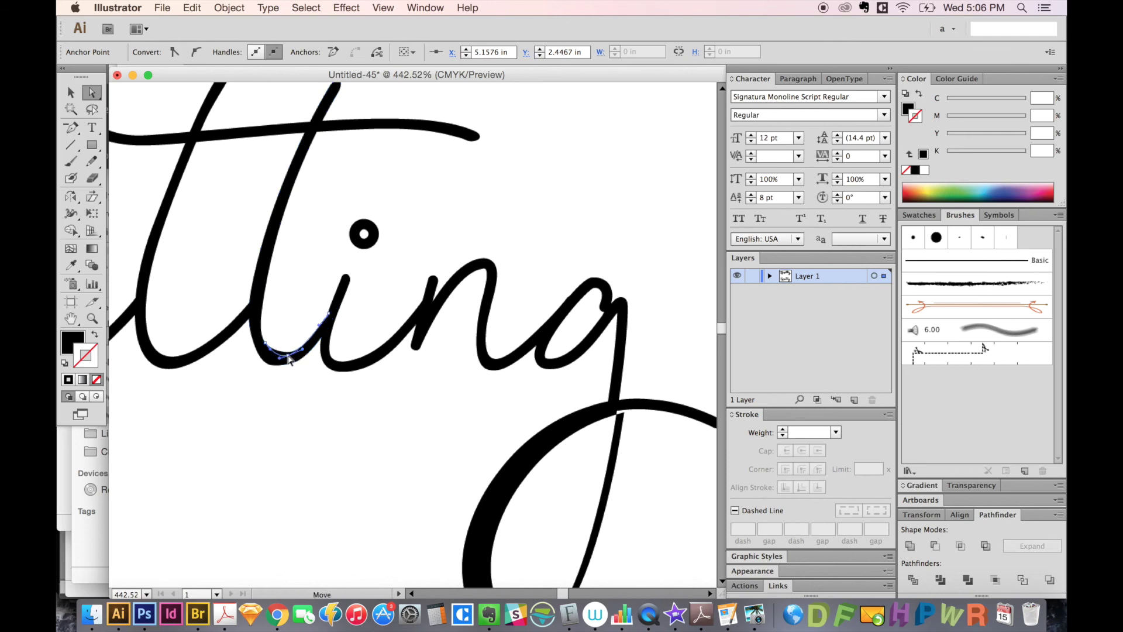
{"action": "mouse_move", "coordinate": [283, 356]}
{"action": "left_mouse_down"}
{"action": "mouse_move", "coordinate": [310, 332]}
{"action": "mouse_move", "coordinate": [284, 325]}
{"action": "left_mouse_up"}
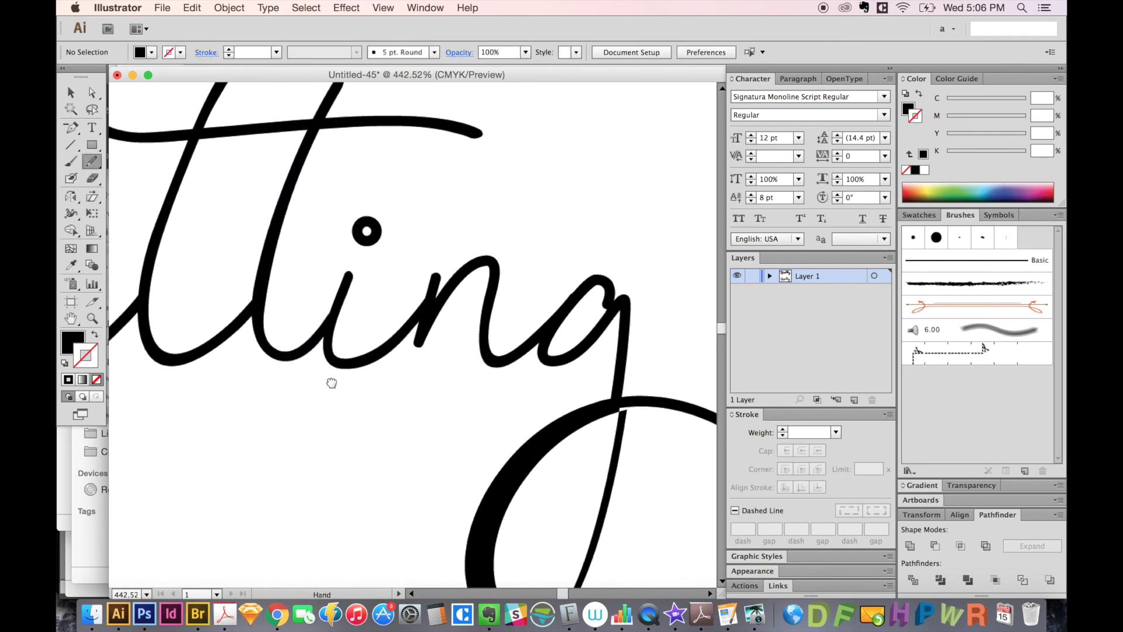
- Select the g and check the lettering briefly in Outline mode
{"action": "scroll", "coordinate": [328, 381], "scroll_direction": "down", "scroll_amount": 2}
{"action": "scroll", "coordinate": [328, 380], "scroll_direction": "left", "scroll_amount": 2}
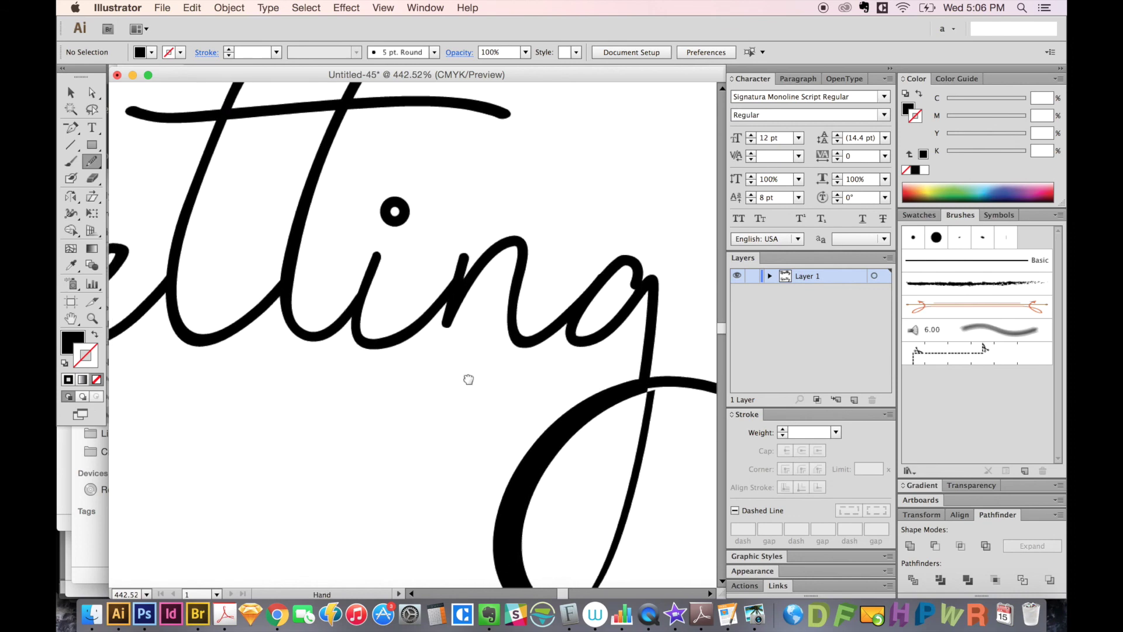
{"action": "scroll", "coordinate": [466, 379], "scroll_direction": "down", "scroll_amount": 3}
{"action": "scroll", "coordinate": [466, 379], "scroll_direction": "right", "scroll_amount": 2}
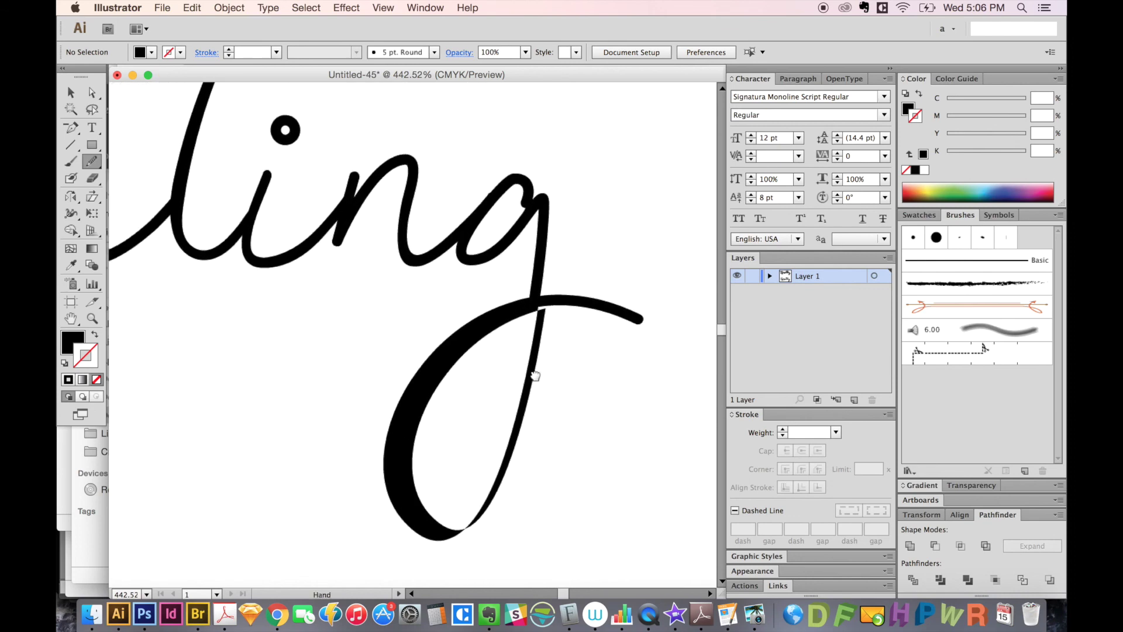
{"action": "scroll", "coordinate": [588, 352], "scroll_direction": "right", "scroll_amount": 2}
{"action": "key", "text": "ctrl+alt"}
{"action": "left_click", "coordinate": [531, 248]}
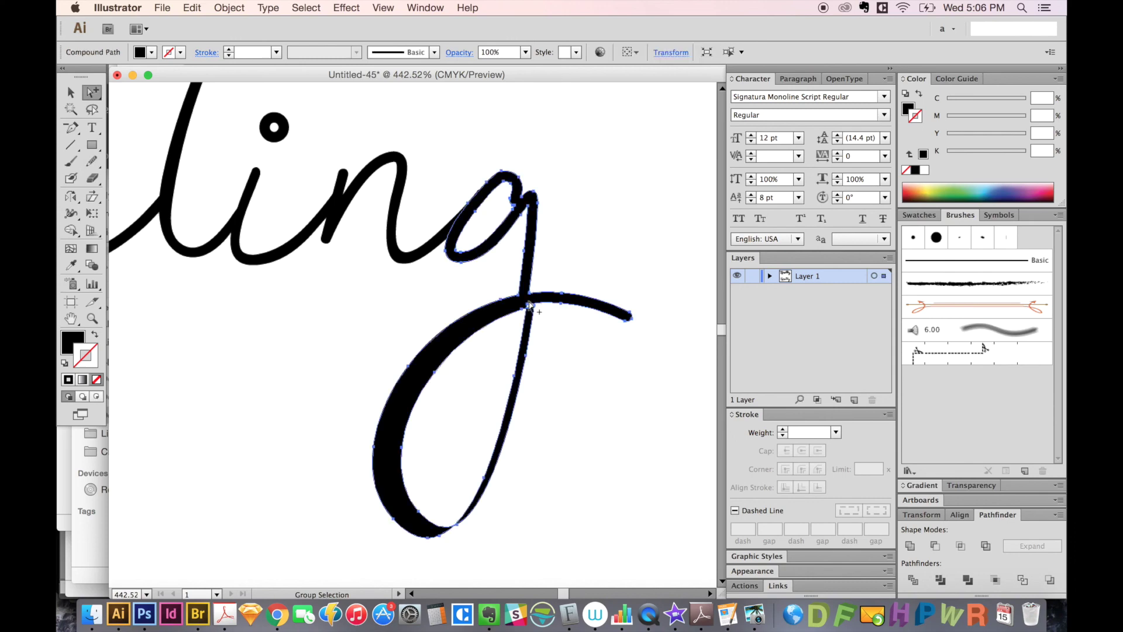
{"action": "key", "text": "ctrl+y"}
{"action": "key", "text": "alt"}
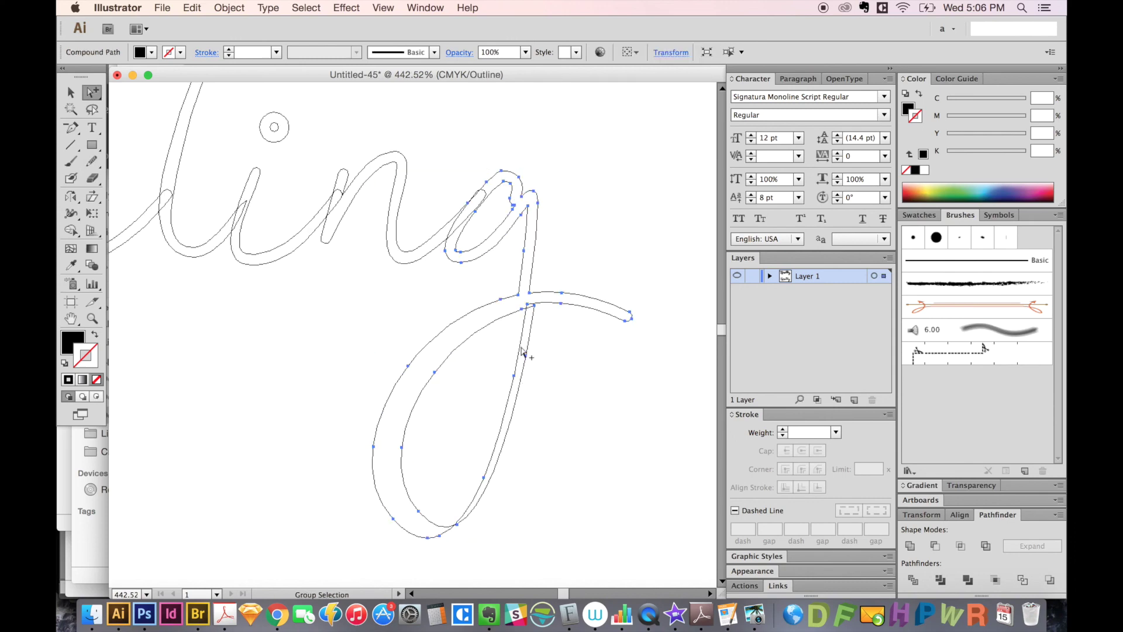
{"action": "left_click", "coordinate": [571, 376]}
{"action": "key", "text": "ctrl+y"}
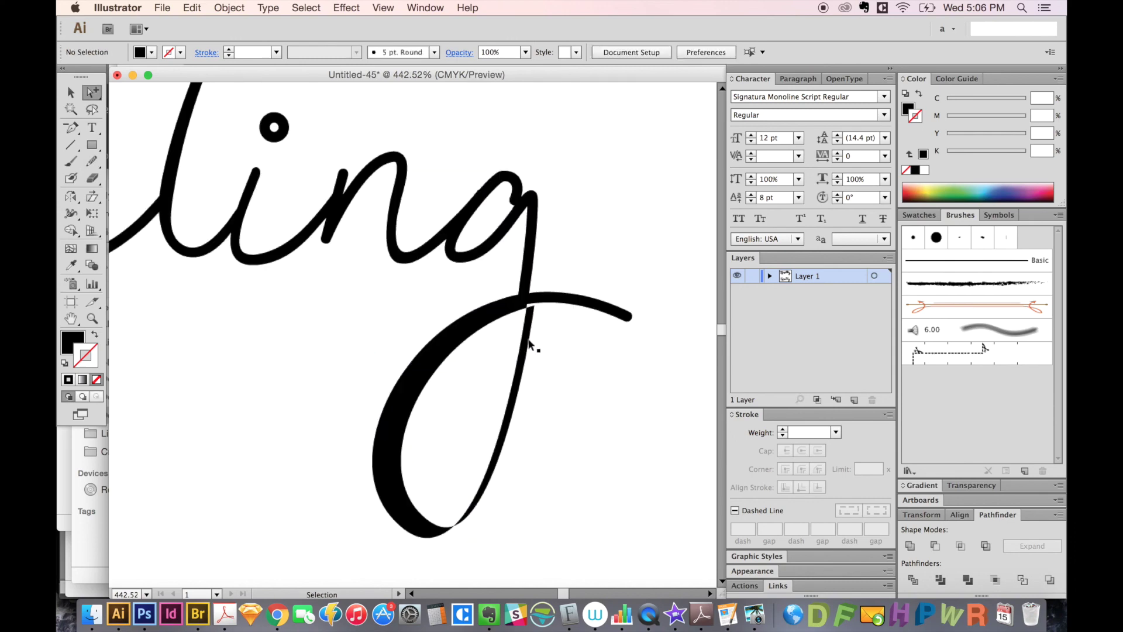
- In Outline mode, shift the g's descender loop slightly left
{"action": "key", "text": "ctrl+y"}
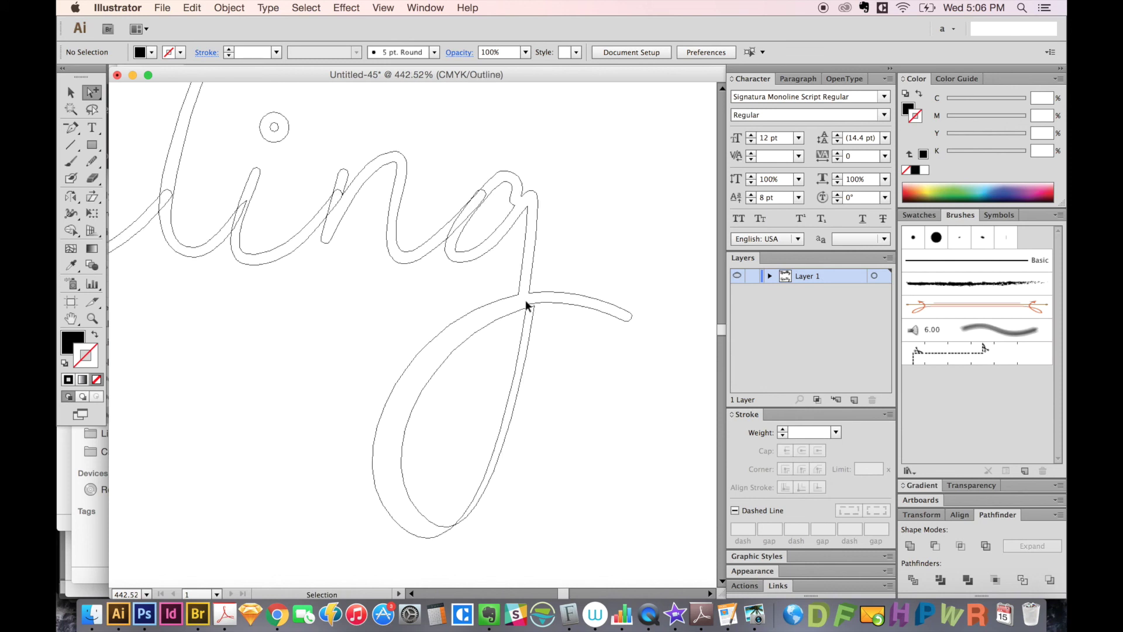
{"action": "key", "text": "alt"}
{"action": "left_click_drag", "start_coordinate": [460, 347], "coordinate": [452, 351]}
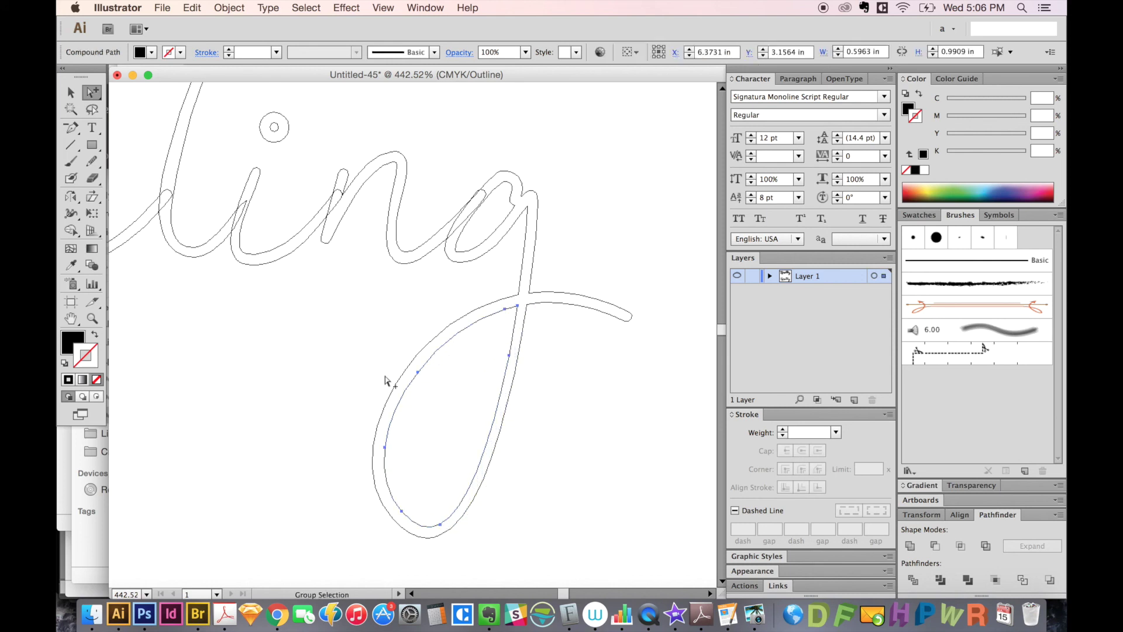
{"action": "key", "text": "Left"}
{"action": "scroll", "coordinate": [384, 379], "scroll_direction": "down", "scroll_amount": 2}
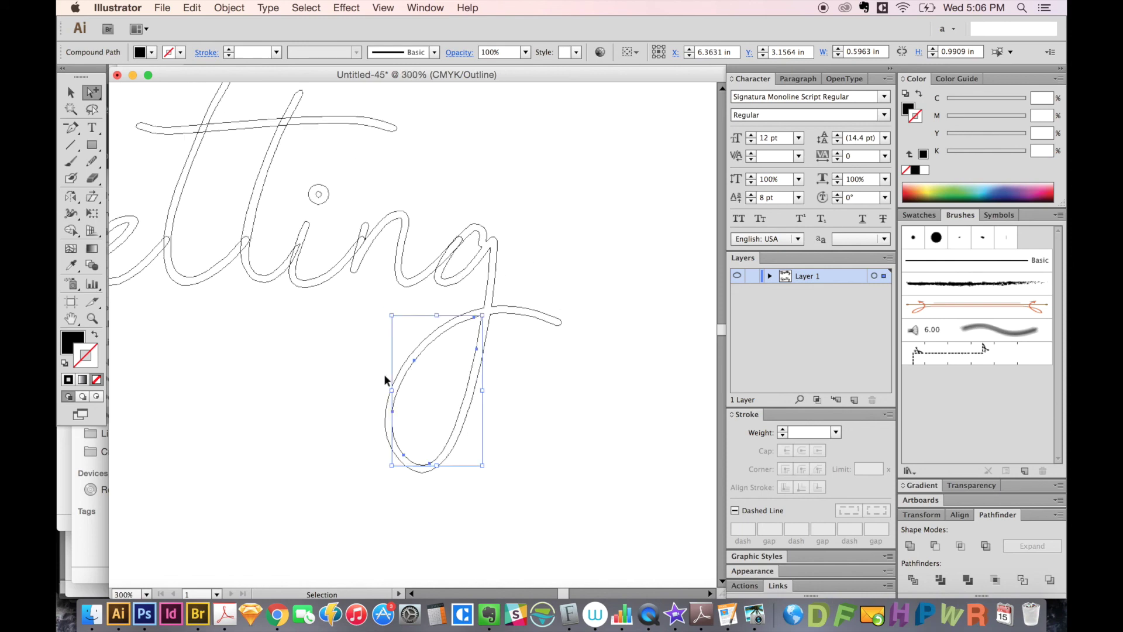
{"action": "scroll", "coordinate": [385, 379], "scroll_direction": "down", "scroll_amount": 1}
{"action": "scroll", "coordinate": [385, 379], "scroll_direction": "down", "scroll_amount": 1}
{"action": "key", "text": "ctrl+y"}
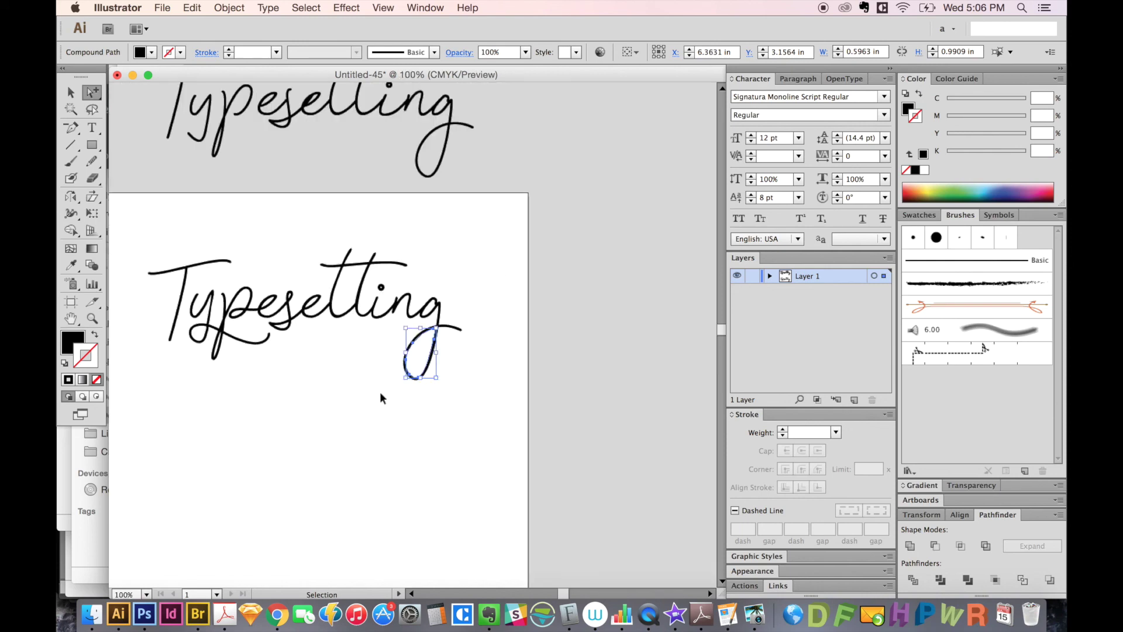
{"action": "key", "text": "z"}
{"action": "left_click_drag", "start_coordinate": [509, 218], "coordinate": [162, 456]}
{"action": "left_click_drag", "start_coordinate": [462, 348], "coordinate": [450, 381]}
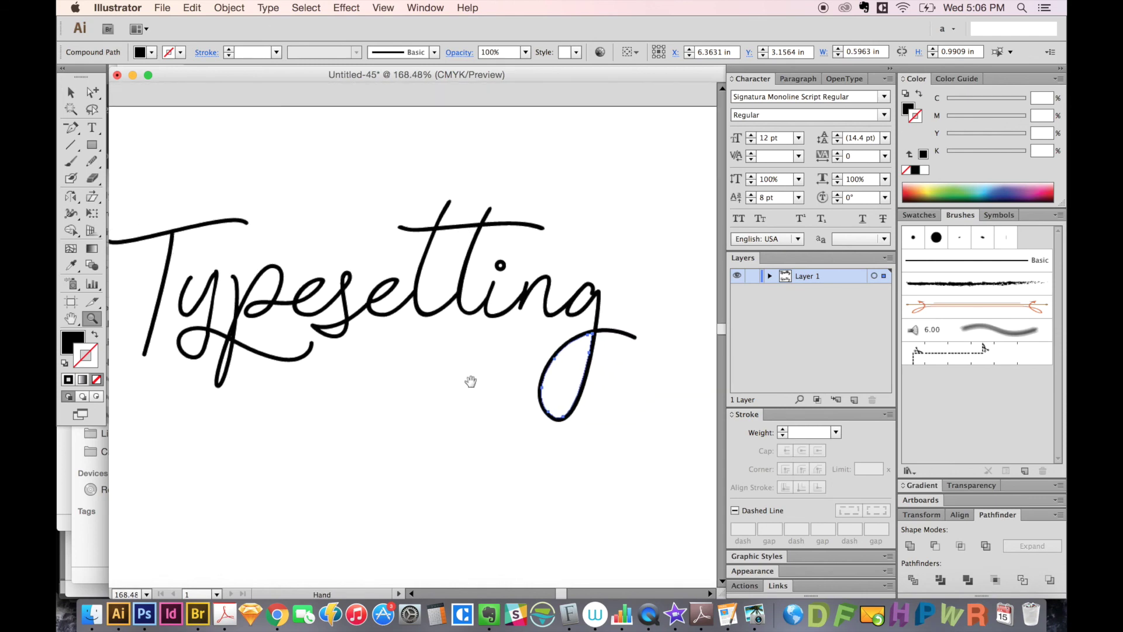
{"action": "left_click_drag", "start_coordinate": [611, 338], "coordinate": [650, 347]}
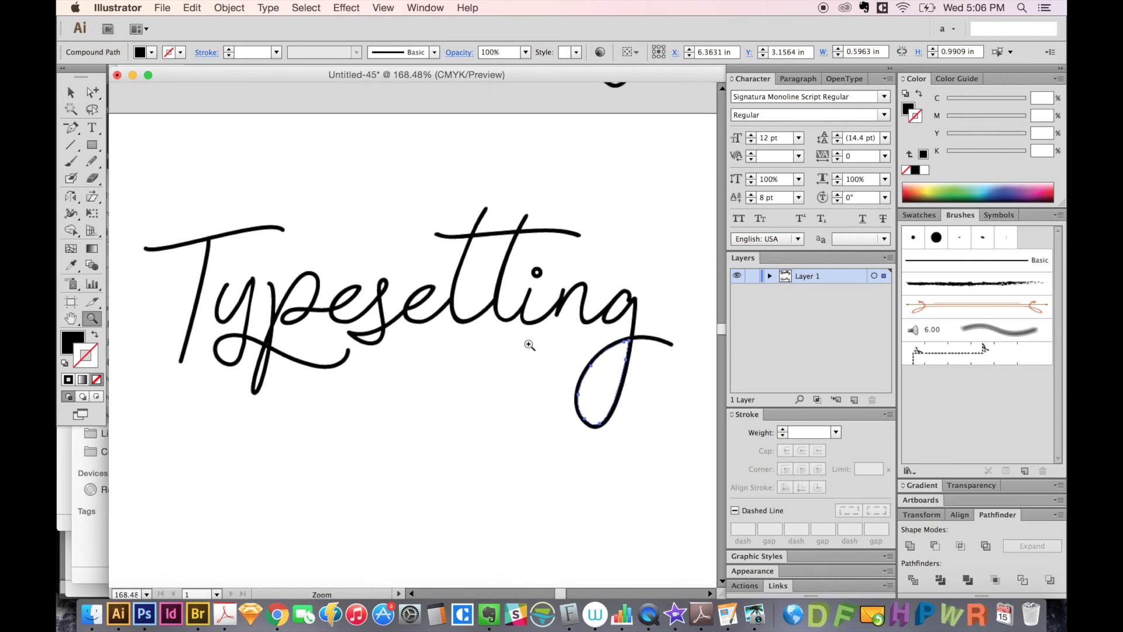